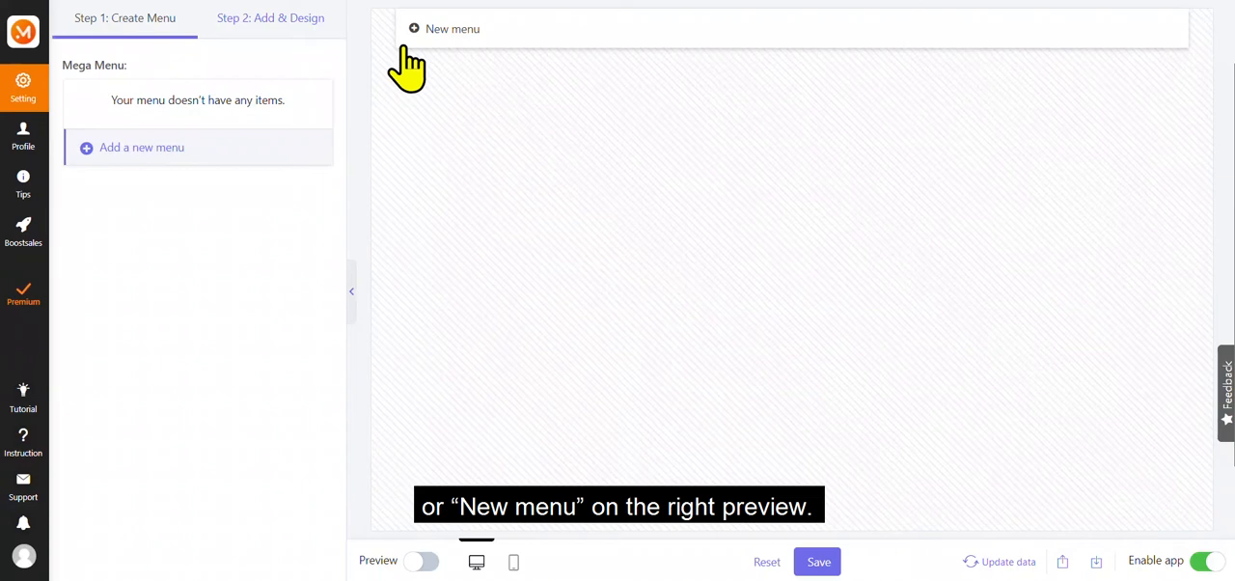
- Start a new menu so the Select Template dialog appears
{"action": "left_click", "coordinate": [453, 29]}
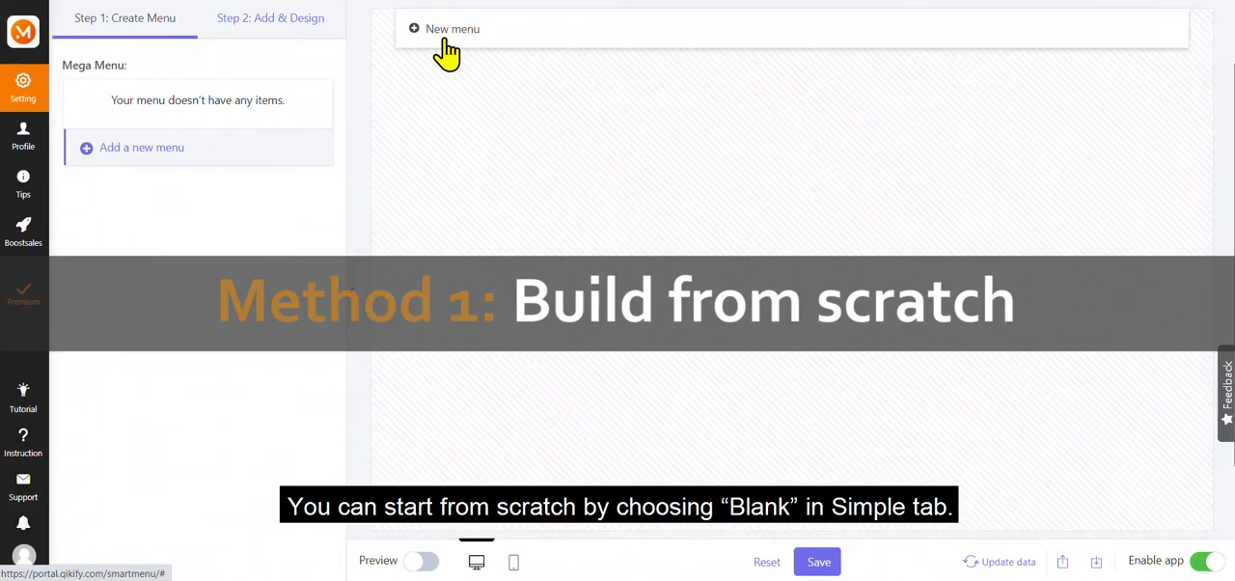
- Create the menu from the Blank template in the Simple tab
{"action": "left_click", "coordinate": [444, 35]}
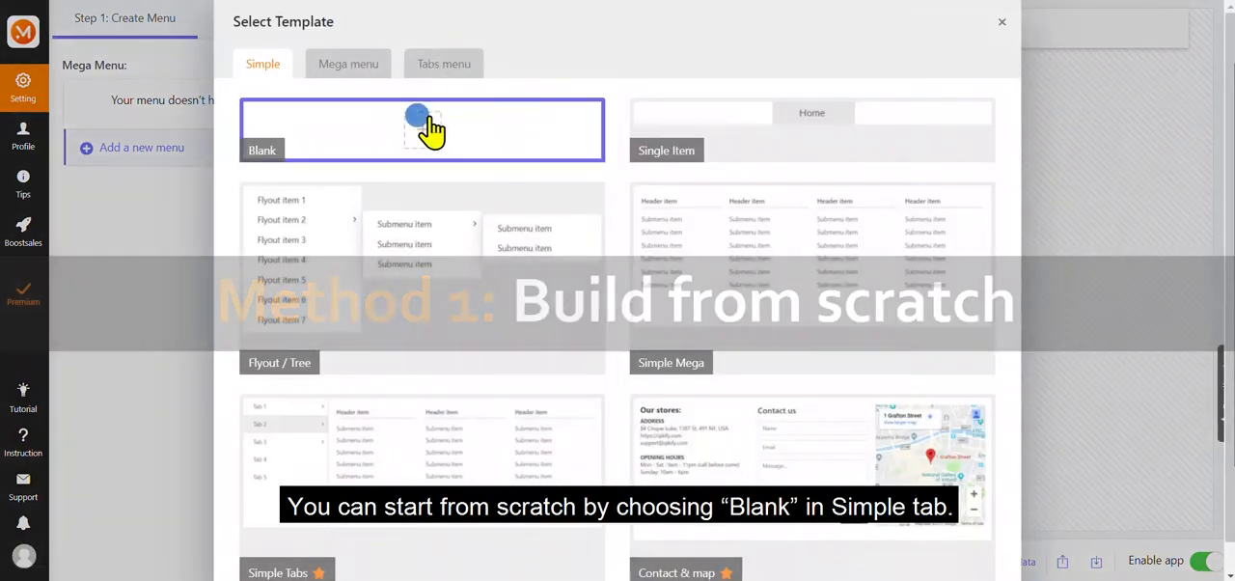
{"action": "left_click", "coordinate": [433, 121]}
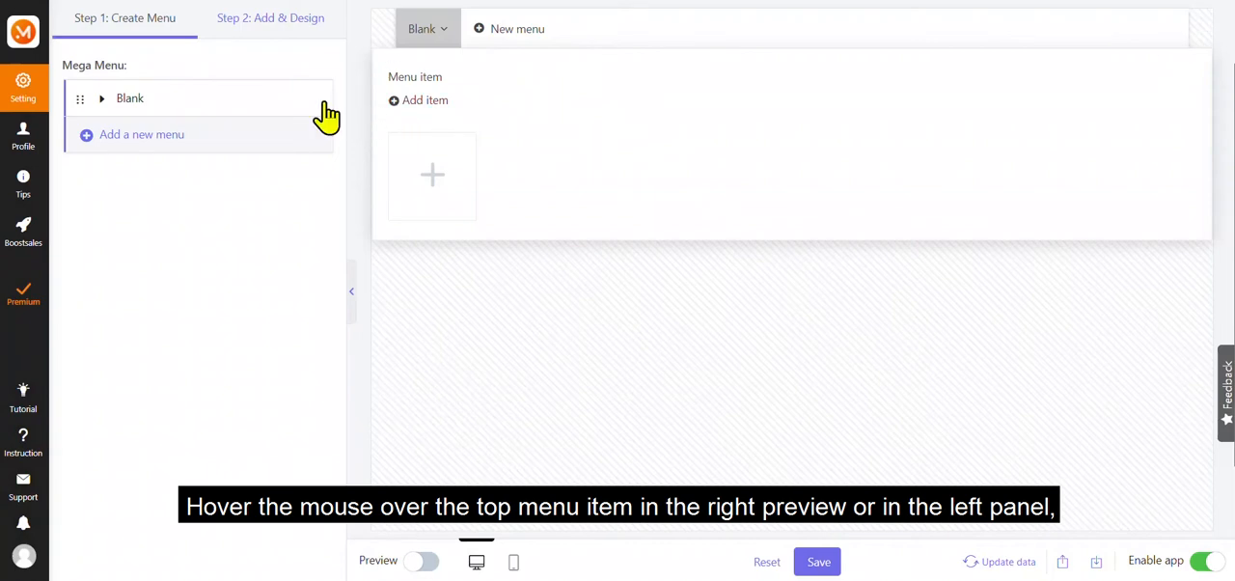
{"action": "mouse_move", "coordinate": [193, 99]}
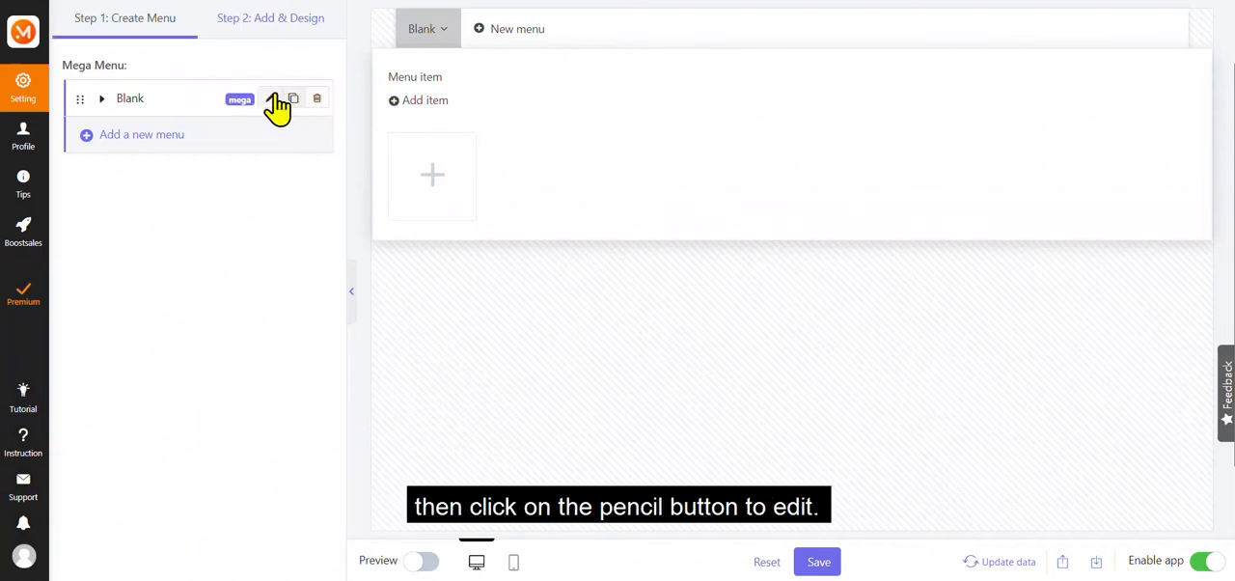
- Give the Blank item a Text & Icon layout, the title 'Menu 1' and the address-card icon
{"action": "left_click", "coordinate": [274, 99]}
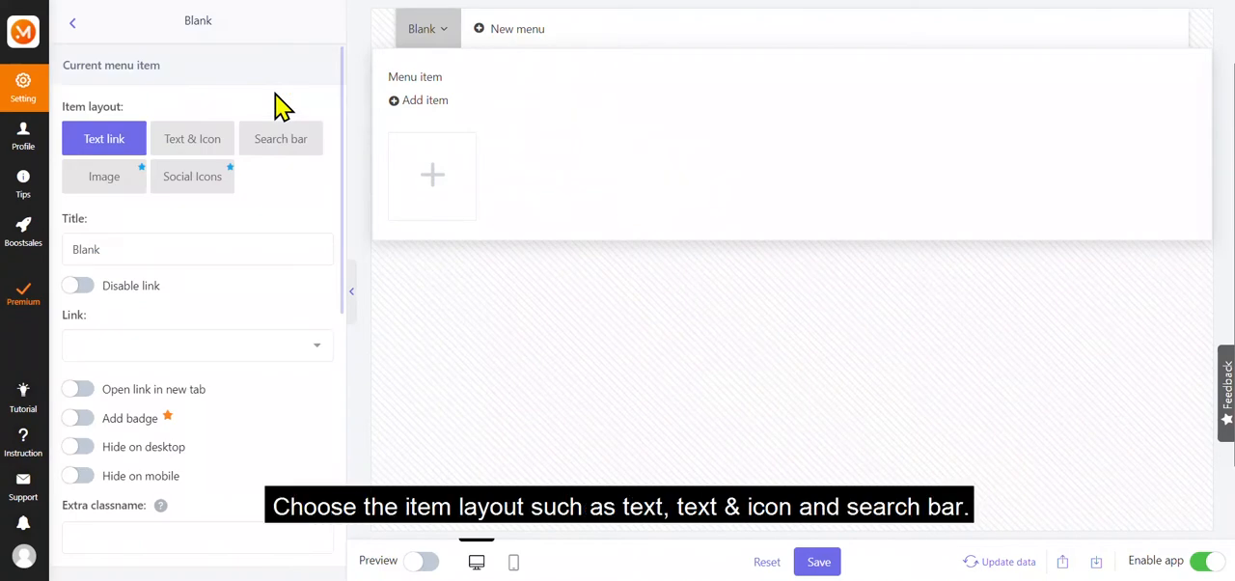
{"action": "left_click", "coordinate": [203, 138]}
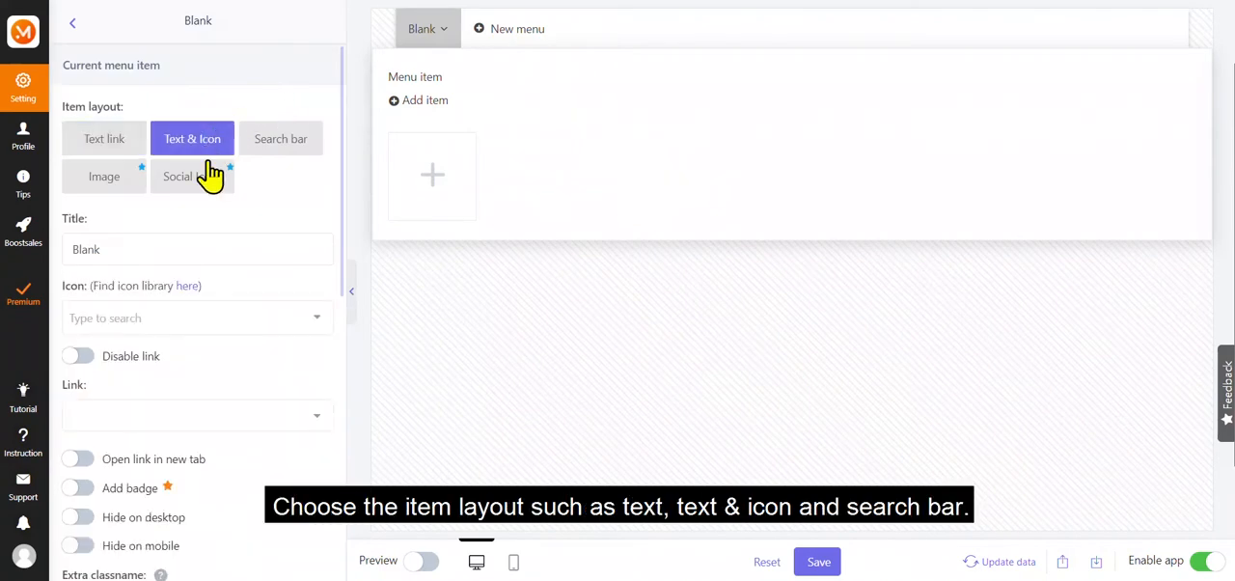
{"action": "left_click", "coordinate": [210, 242]}
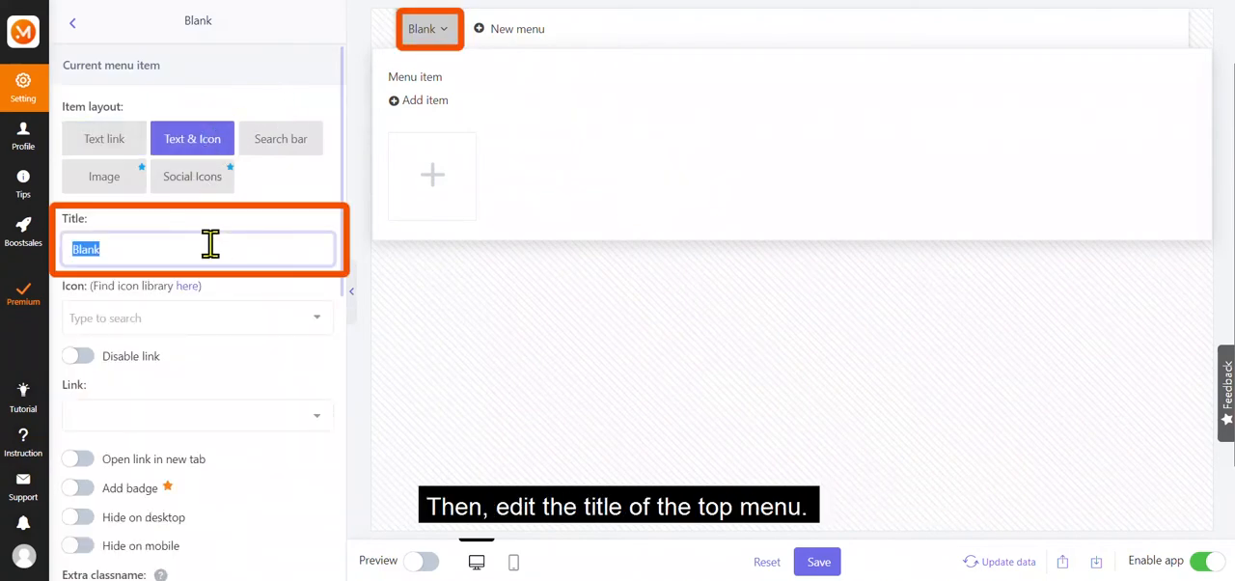
{"action": "type", "text": "Menu 1"}
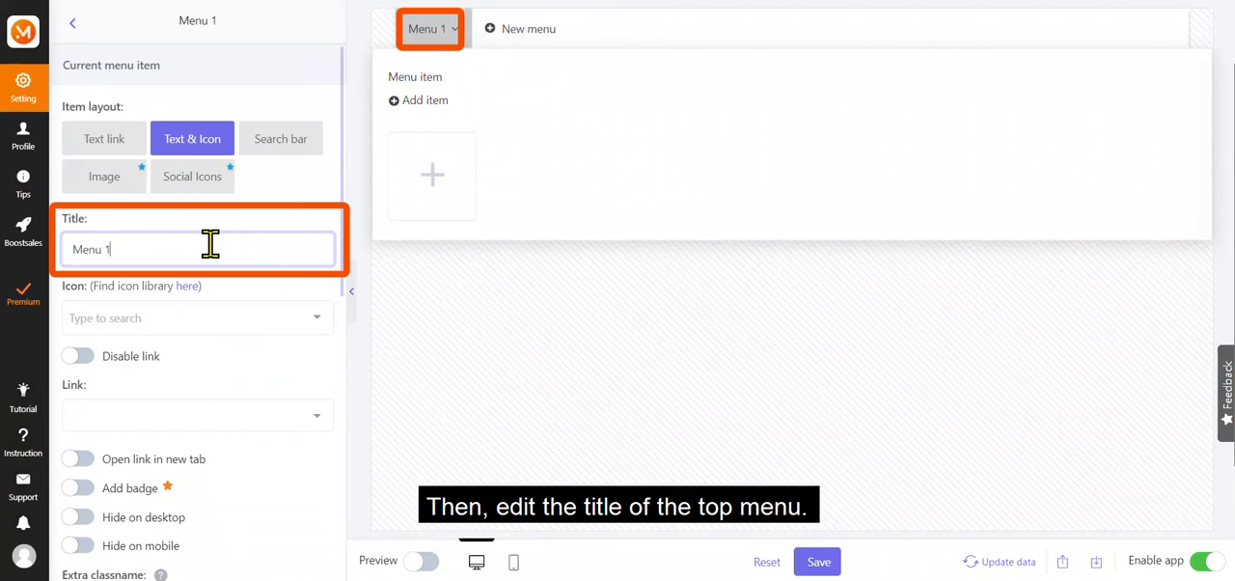
{"action": "left_click", "coordinate": [226, 316]}
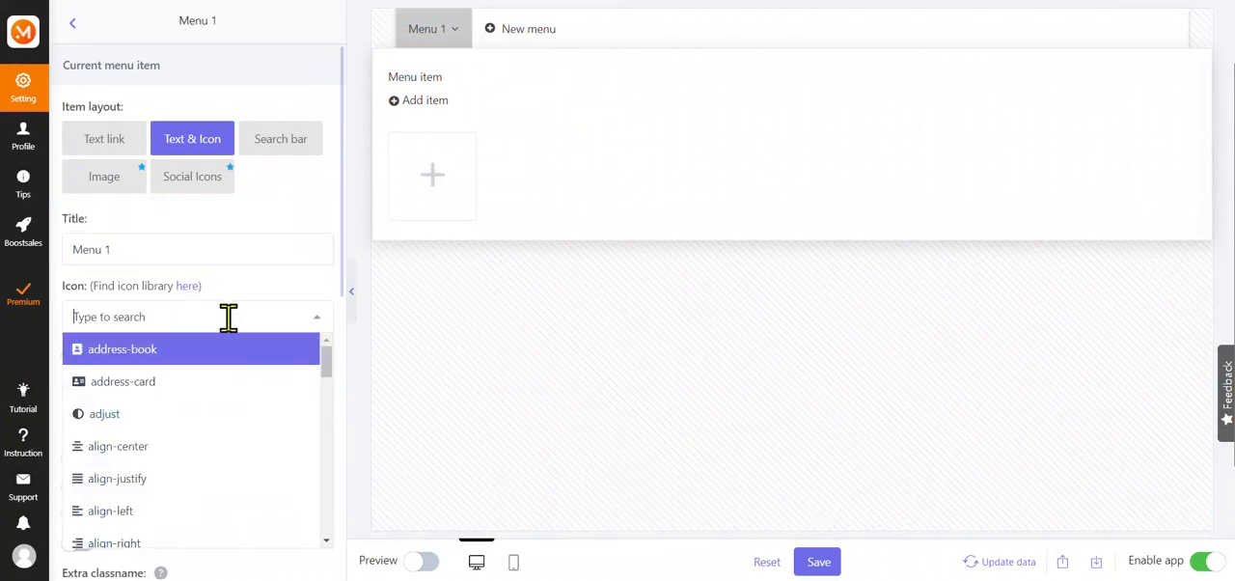
{"action": "left_click", "coordinate": [217, 381]}
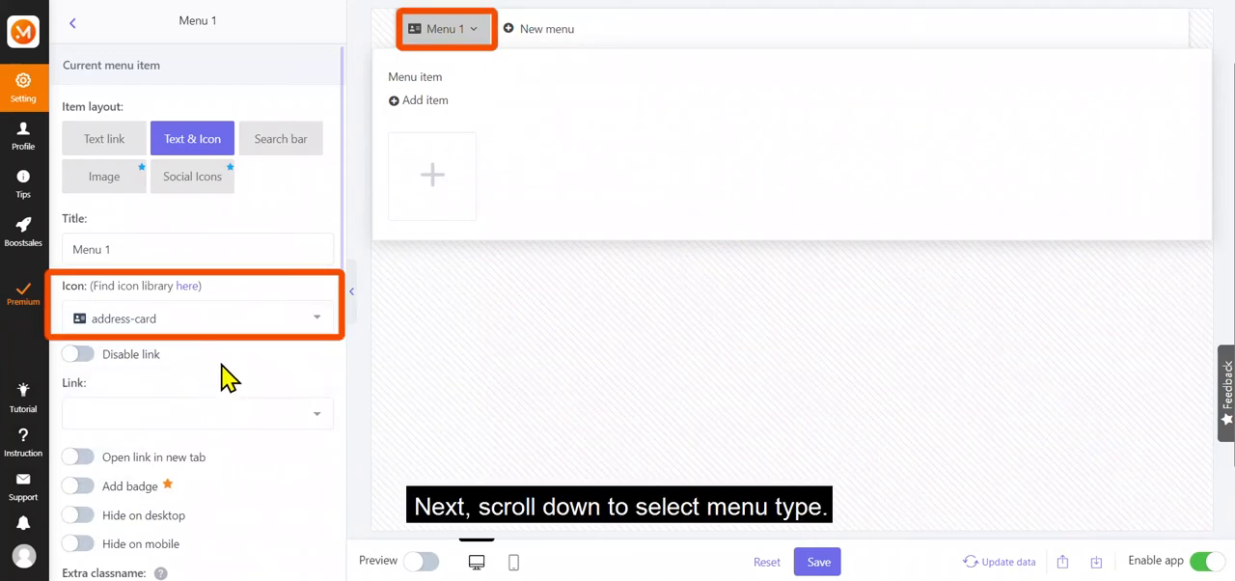
{"action": "scroll", "coordinate": [225, 373], "scroll_direction": "down", "scroll_amount": 2}
{"action": "scroll", "coordinate": [225, 373], "scroll_direction": "down", "scroll_amount": 2}
{"action": "scroll", "coordinate": [225, 372], "scroll_direction": "down", "scroll_amount": 1}
{"action": "scroll", "coordinate": [225, 373], "scroll_direction": "down", "scroll_amount": 2}
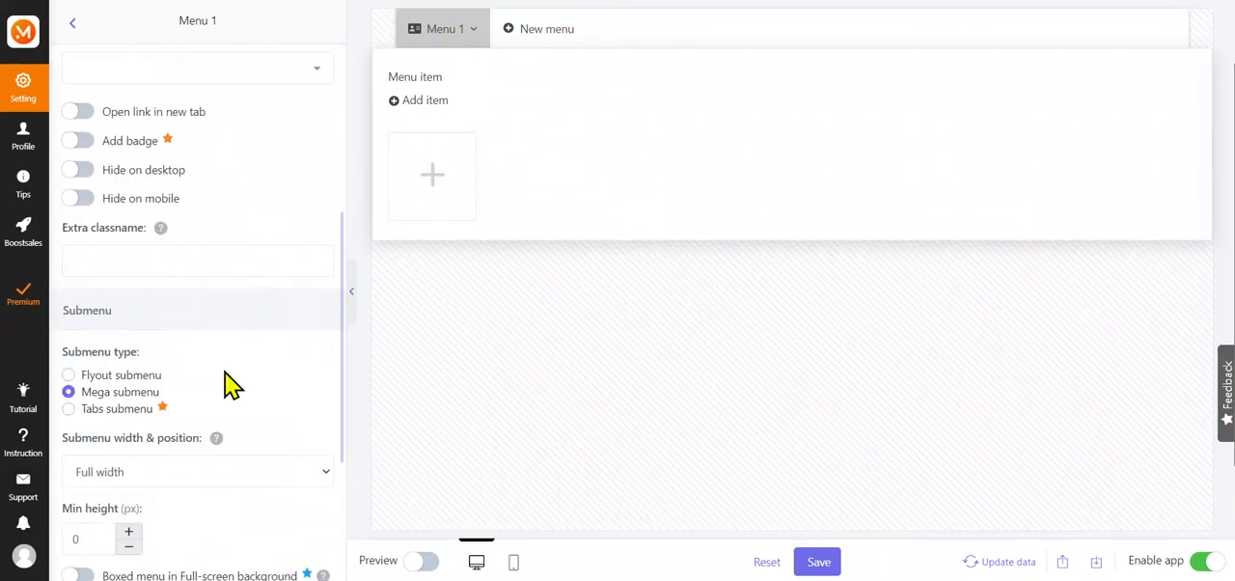
{"action": "scroll", "coordinate": [232, 384], "scroll_direction": "down", "scroll_amount": 2}
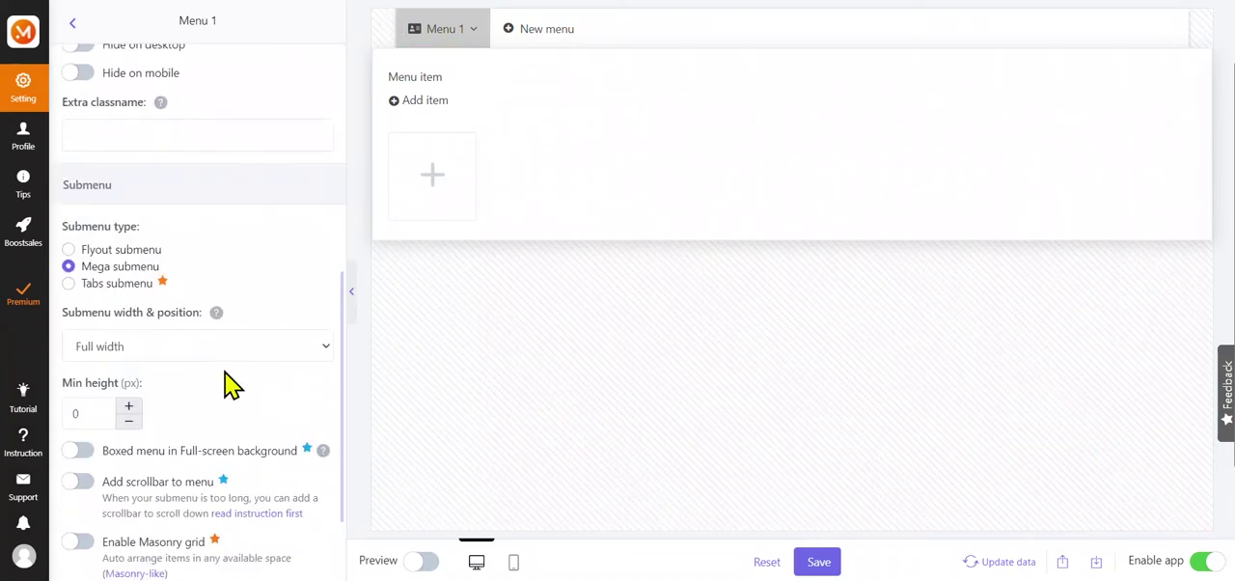
- Try a flyout submenu positioned Center, then Left edge of Menu Bar
{"action": "left_click", "coordinate": [93, 236]}
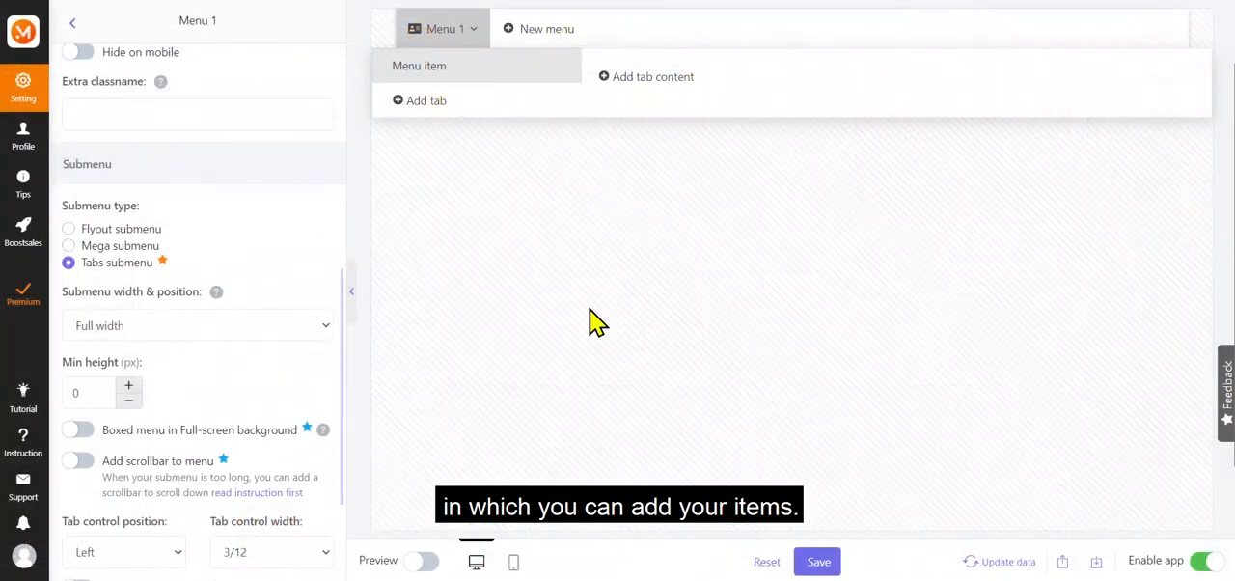
{"action": "left_click", "coordinate": [300, 322]}
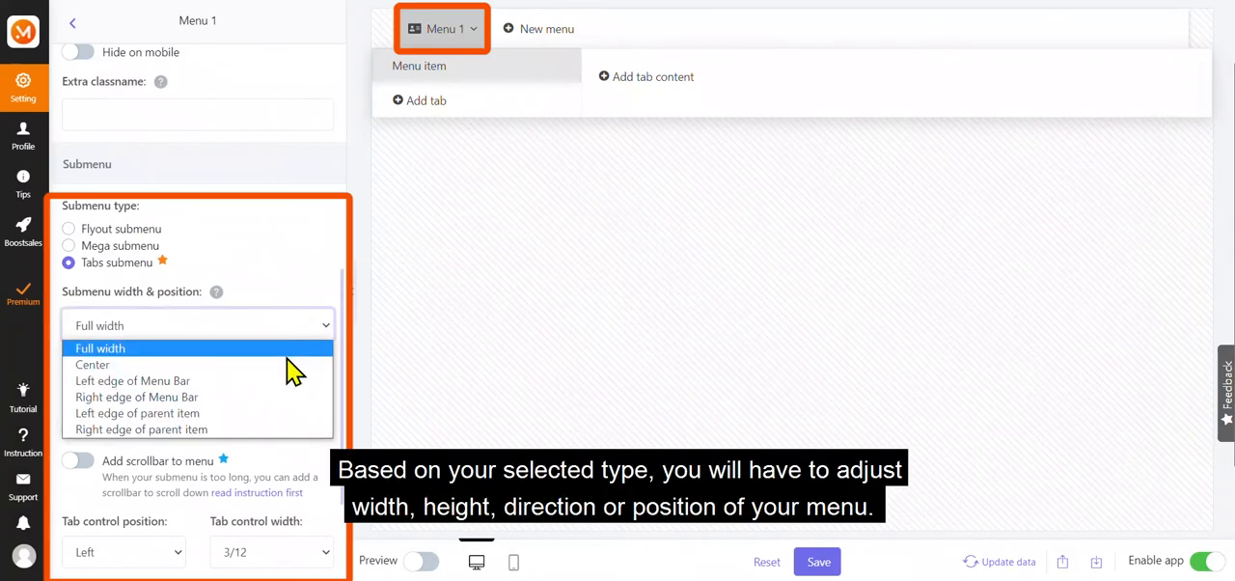
{"action": "left_click", "coordinate": [287, 349]}
{"action": "left_click", "coordinate": [269, 328]}
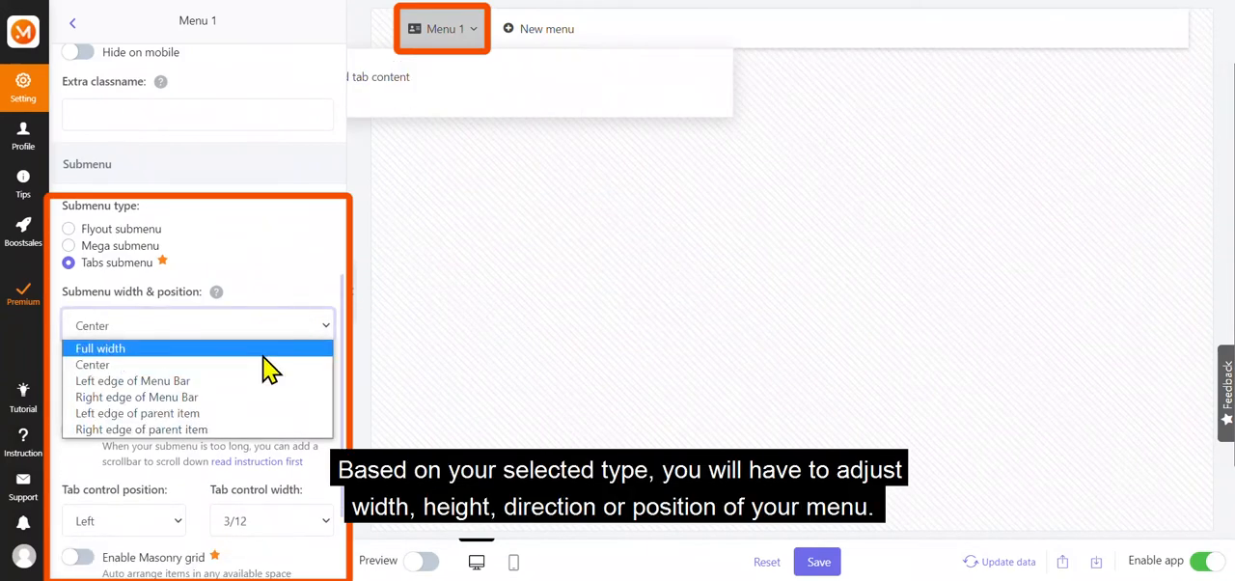
{"action": "left_click", "coordinate": [255, 371]}
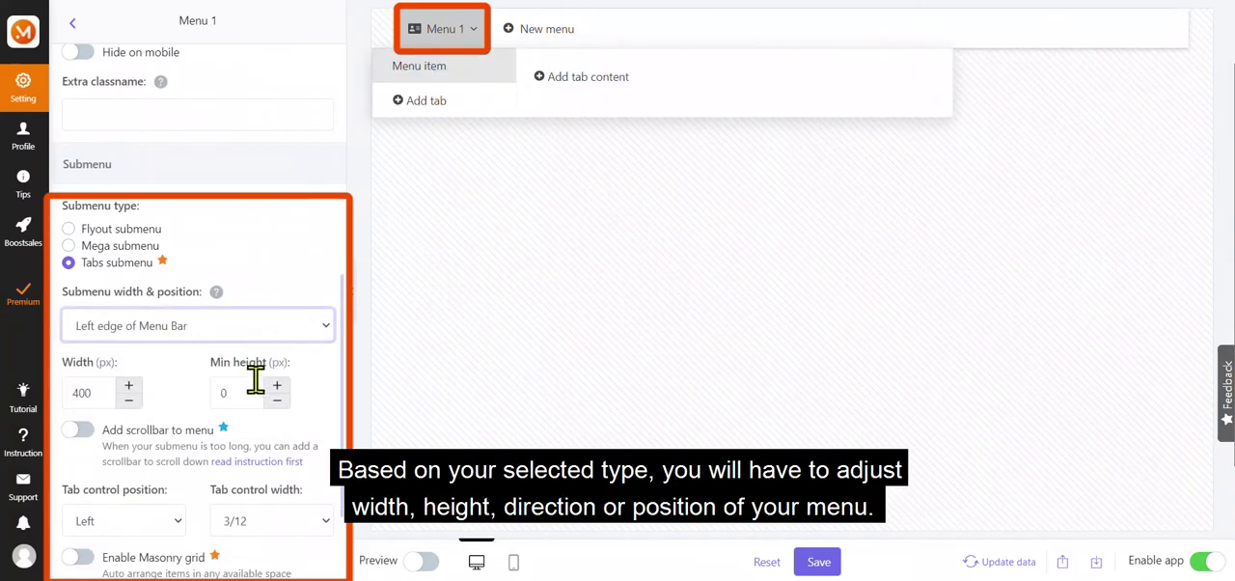
- Try a mega submenu width, then a flyout opening left to right
{"action": "left_click", "coordinate": [106, 245]}
{"action": "left_click_drag", "start_coordinate": [106, 392], "coordinate": [53, 405]}
{"action": "type", "text": "800"}
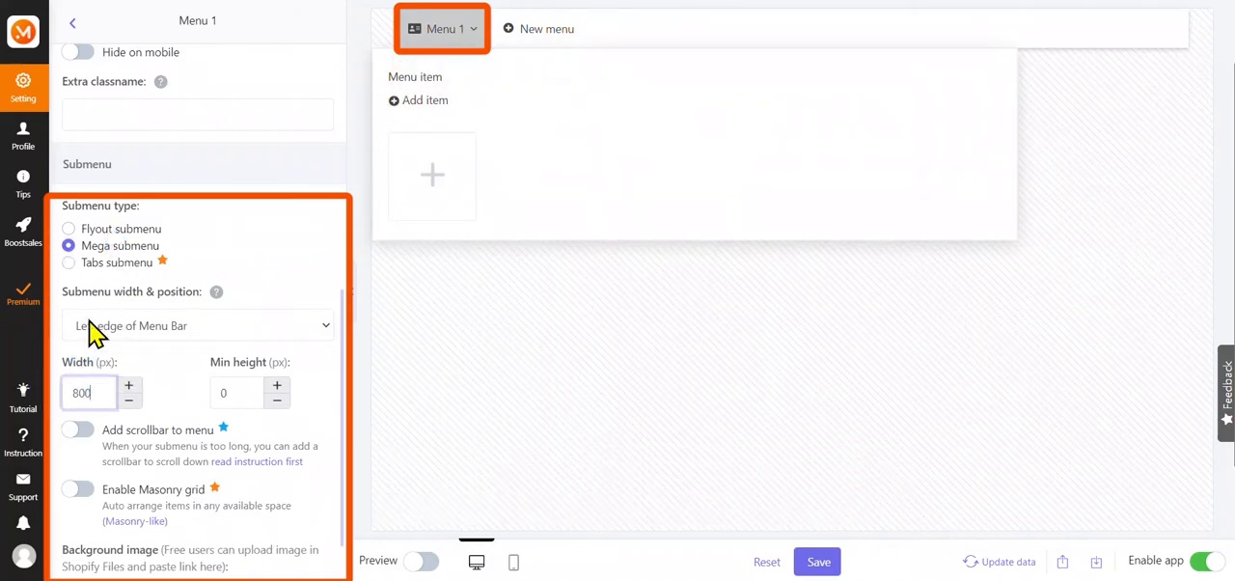
{"action": "left_click", "coordinate": [67, 229]}
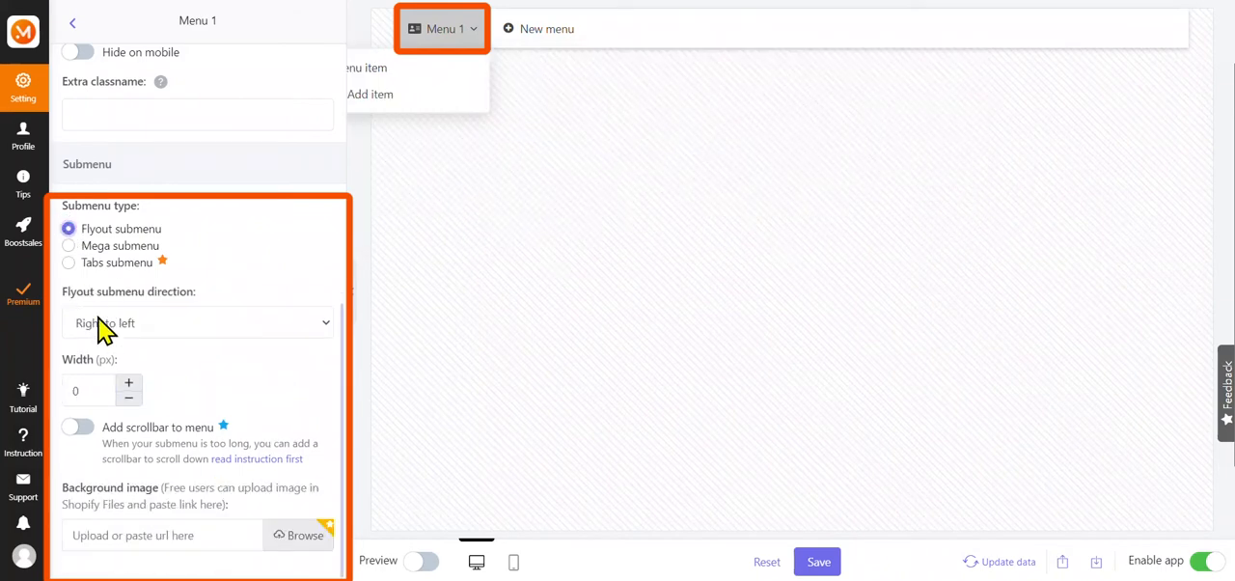
{"action": "left_click", "coordinate": [101, 323]}
{"action": "left_click", "coordinate": [106, 348]}
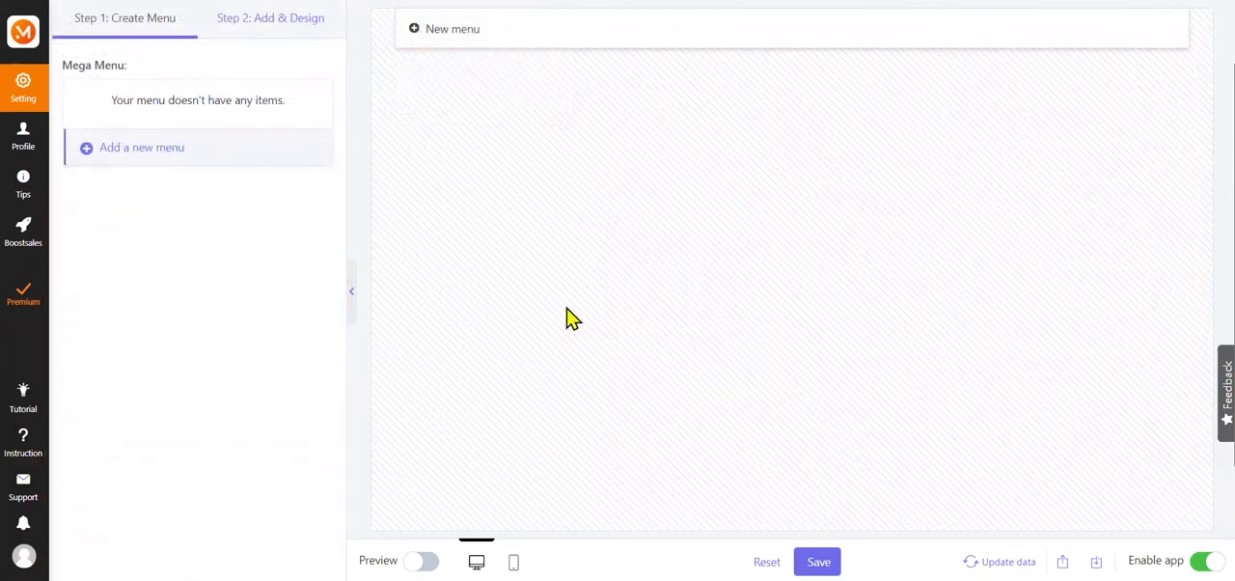
- Add a new menu built from the Tabs 08 template under Tabs menu templates
{"action": "left_click", "coordinate": [290, 147]}
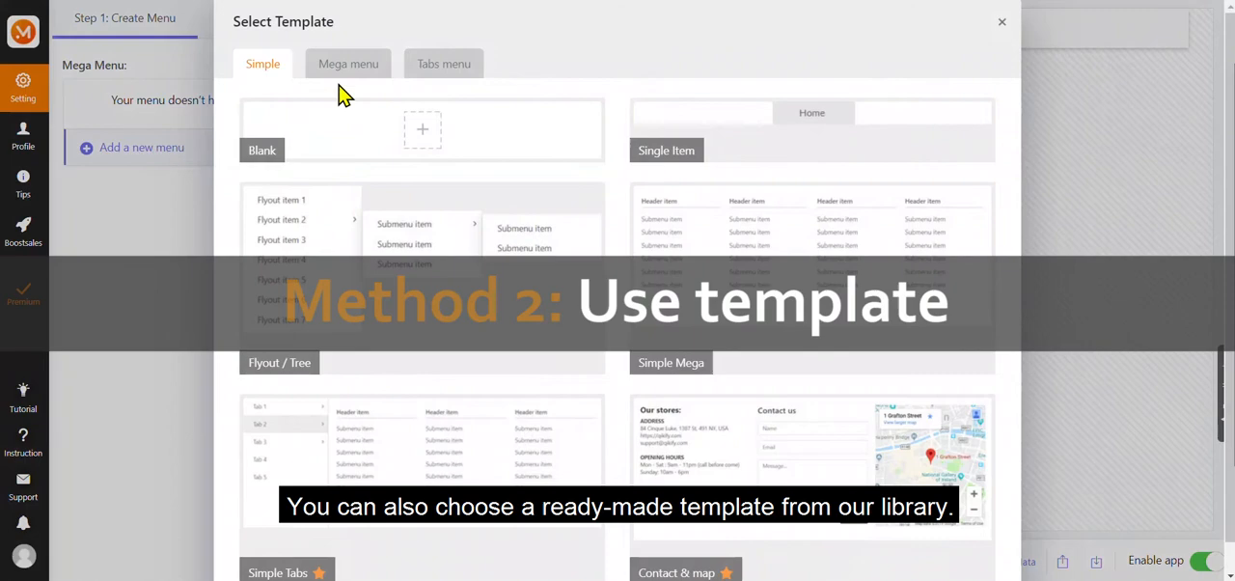
{"action": "left_click", "coordinate": [335, 63]}
{"action": "left_click", "coordinate": [424, 64]}
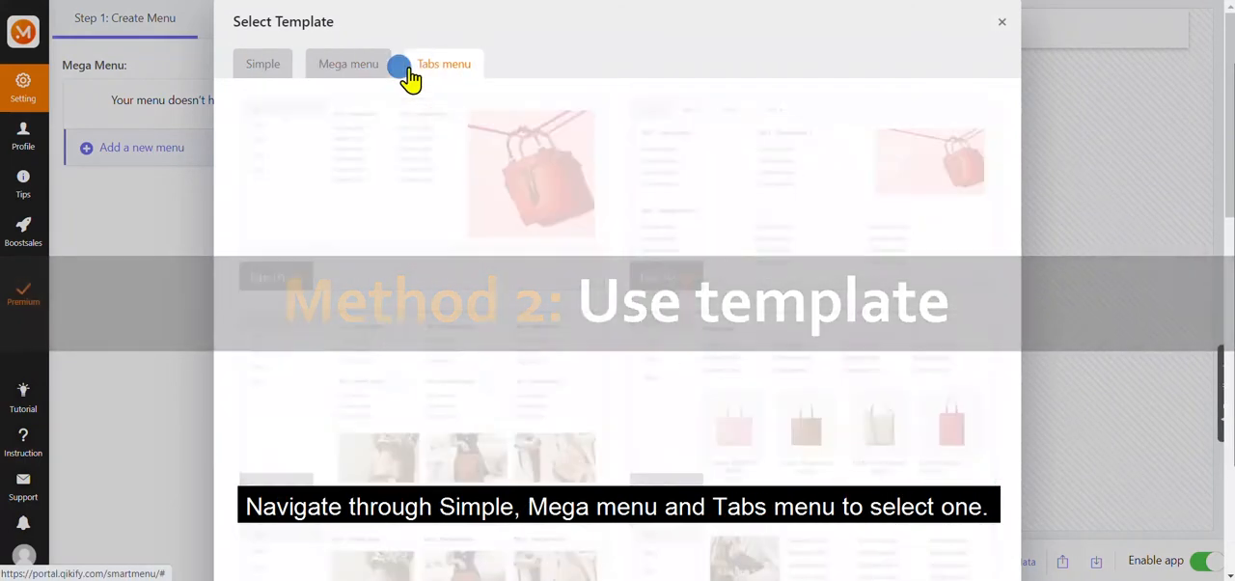
{"action": "scroll", "coordinate": [702, 290], "scroll_direction": "down", "scroll_amount": 3}
{"action": "scroll", "coordinate": [702, 289], "scroll_direction": "down", "scroll_amount": 3}
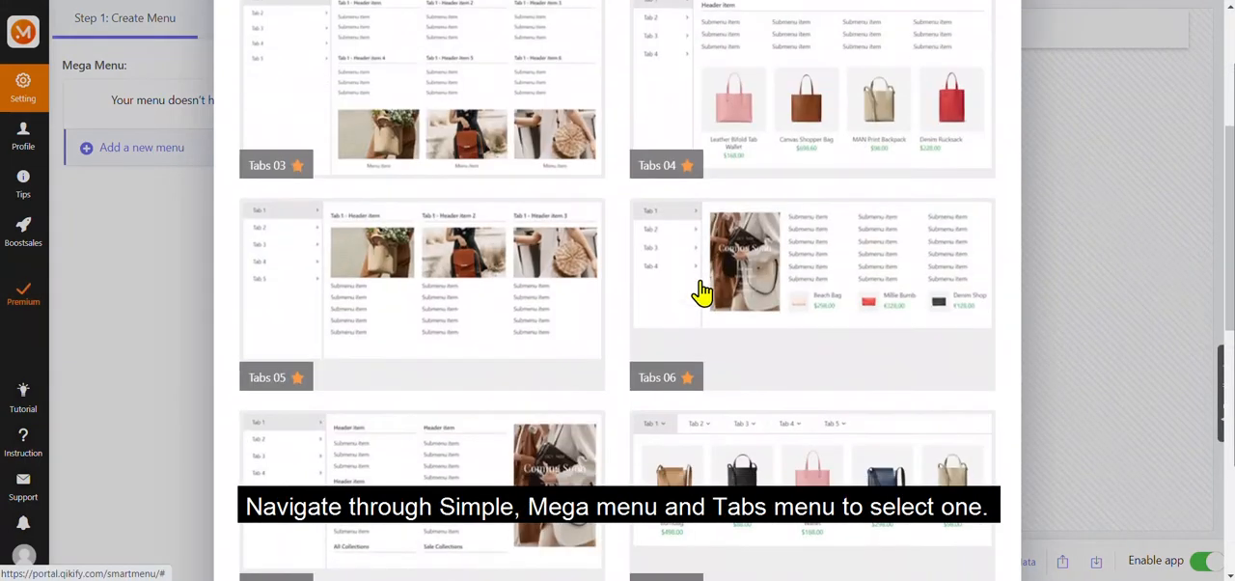
{"action": "scroll", "coordinate": [702, 289], "scroll_direction": "down", "scroll_amount": 3}
{"action": "scroll", "coordinate": [703, 290], "scroll_direction": "down", "scroll_amount": 3}
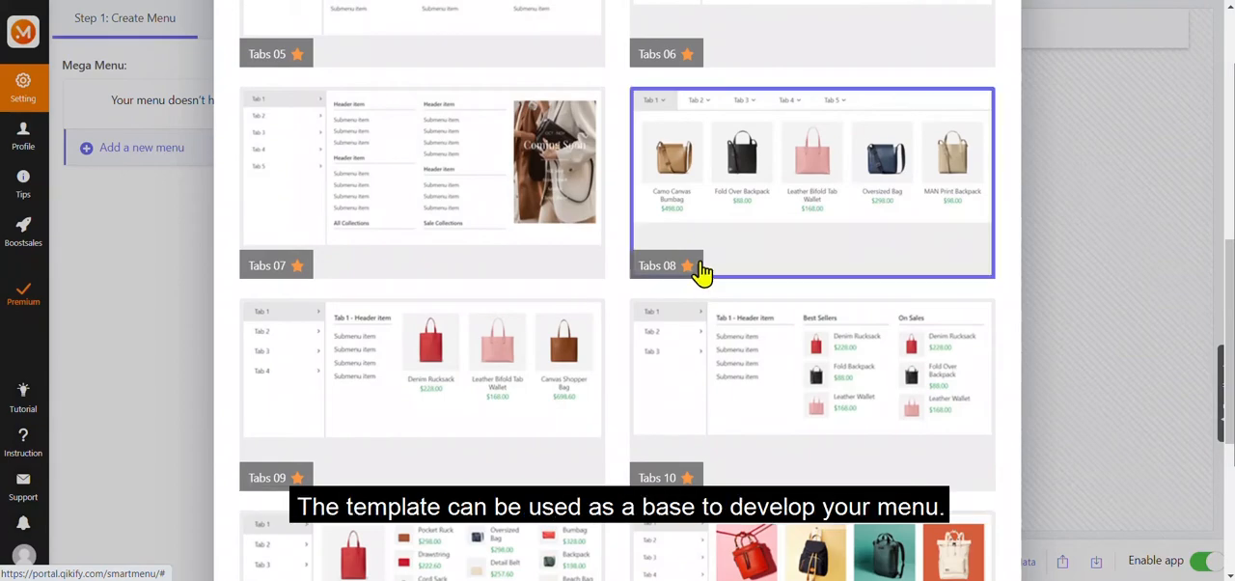
{"action": "left_click", "coordinate": [701, 271]}
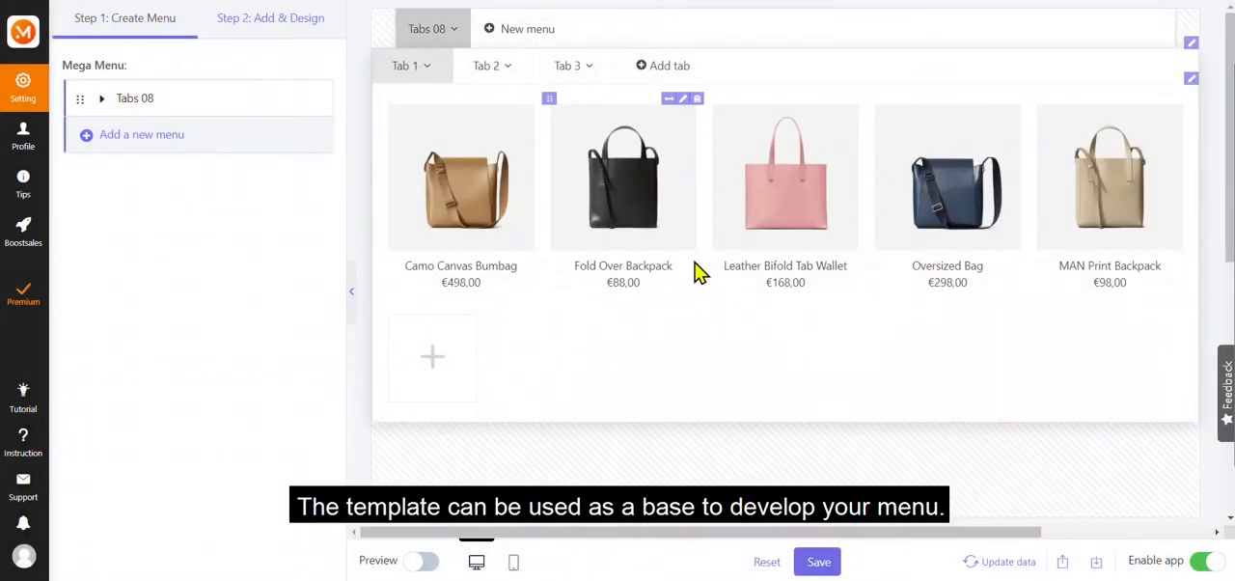
{"action": "mouse_move", "coordinate": [428, 28]}
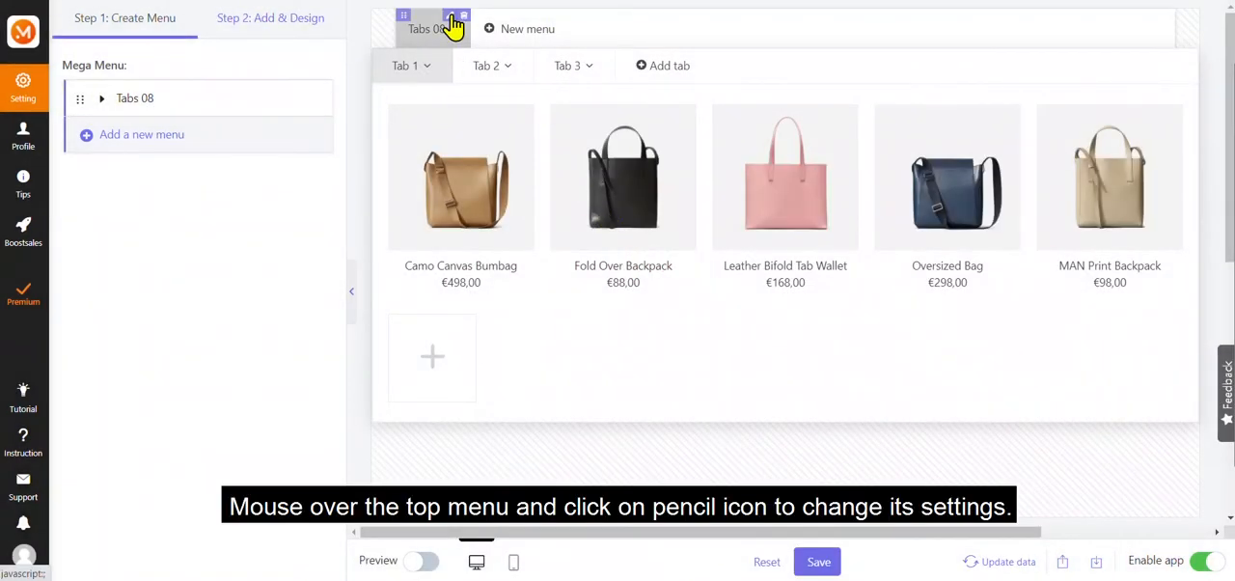
- Retitle the Tabs 08 menu and align its submenu to the Left edge of Menu Bar
{"action": "left_click", "coordinate": [454, 23]}
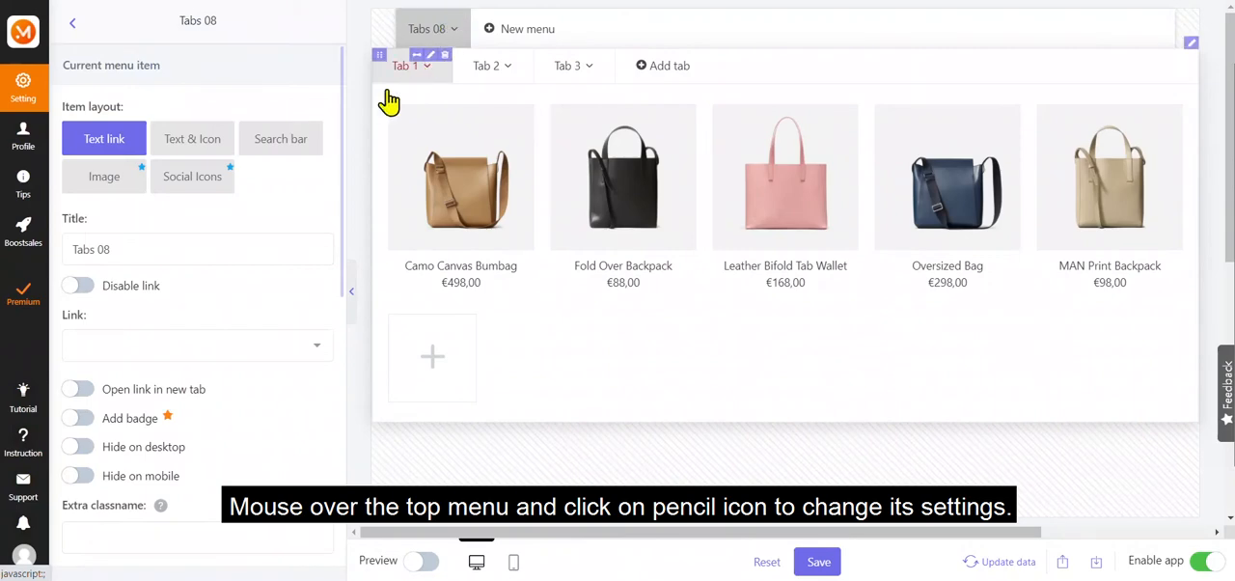
{"action": "scroll", "coordinate": [236, 210], "scroll_direction": "down", "scroll_amount": 2}
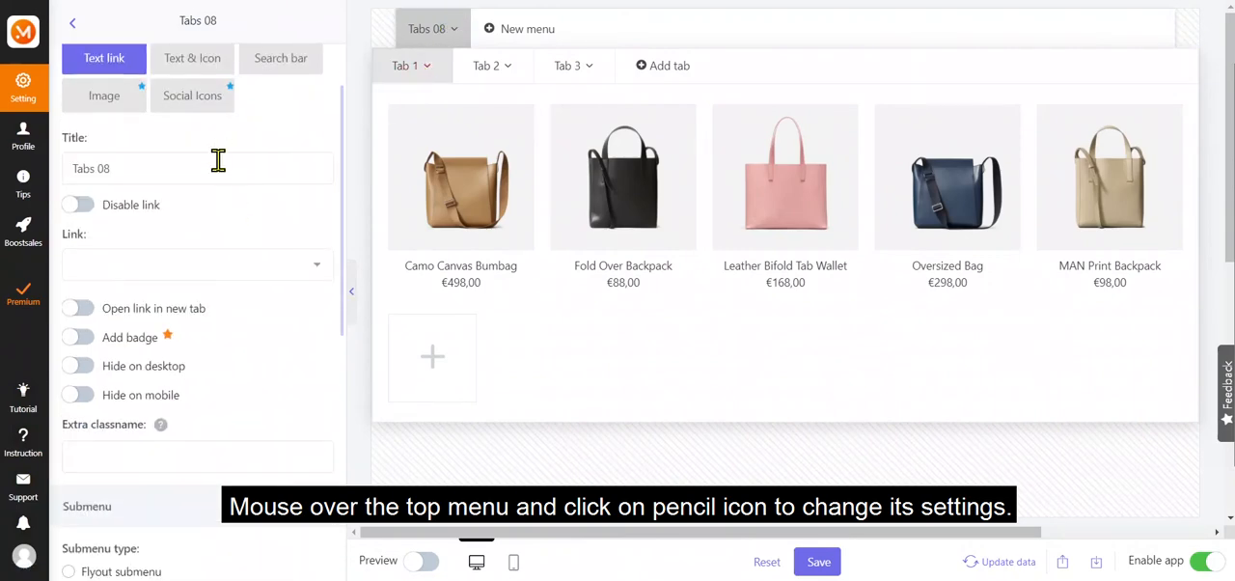
{"action": "double_click", "coordinate": [218, 168]}
{"action": "type", "text": "M"}
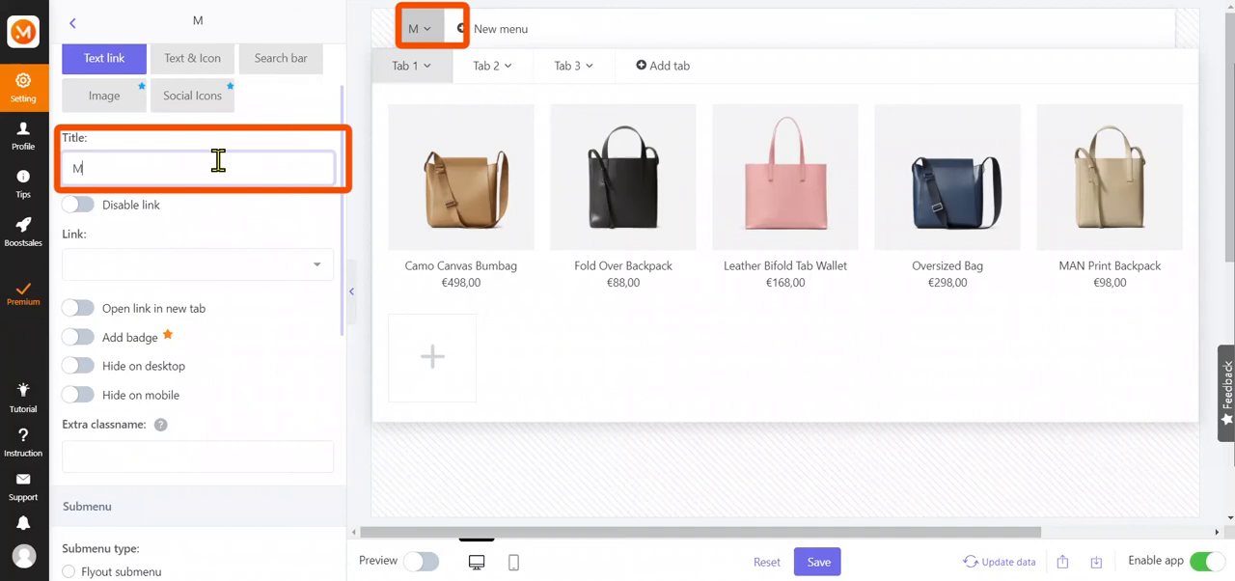
{"action": "type", "text": "enu 2"}
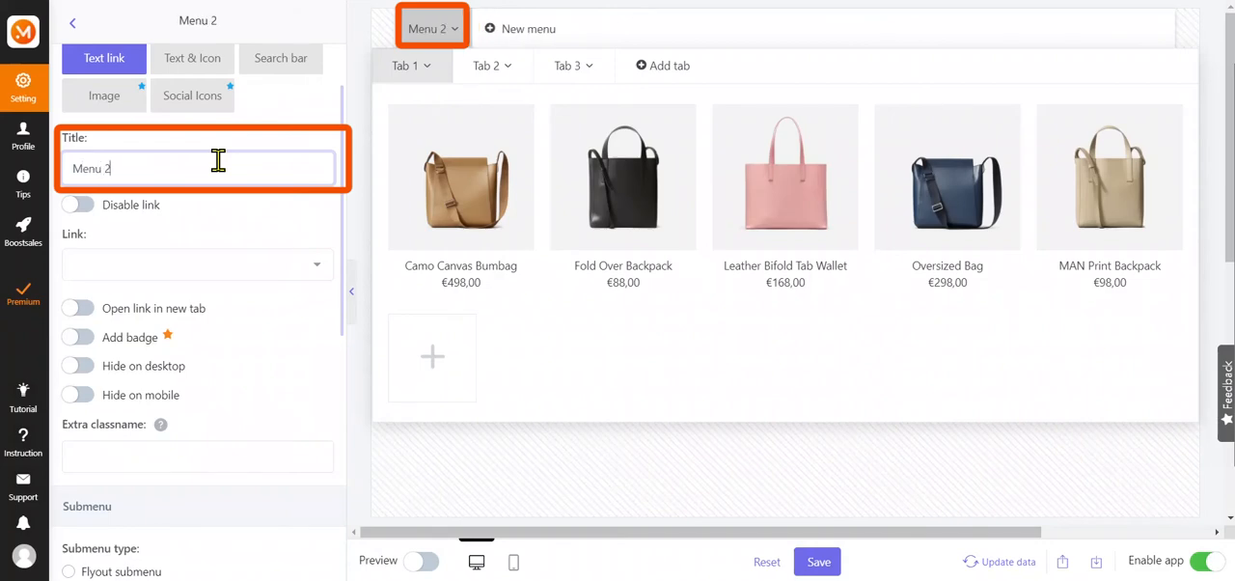
{"action": "scroll", "coordinate": [209, 270], "scroll_direction": "down", "scroll_amount": 2}
{"action": "scroll", "coordinate": [209, 280], "scroll_direction": "down", "scroll_amount": 3}
{"action": "scroll", "coordinate": [209, 279], "scroll_direction": "down", "scroll_amount": 2}
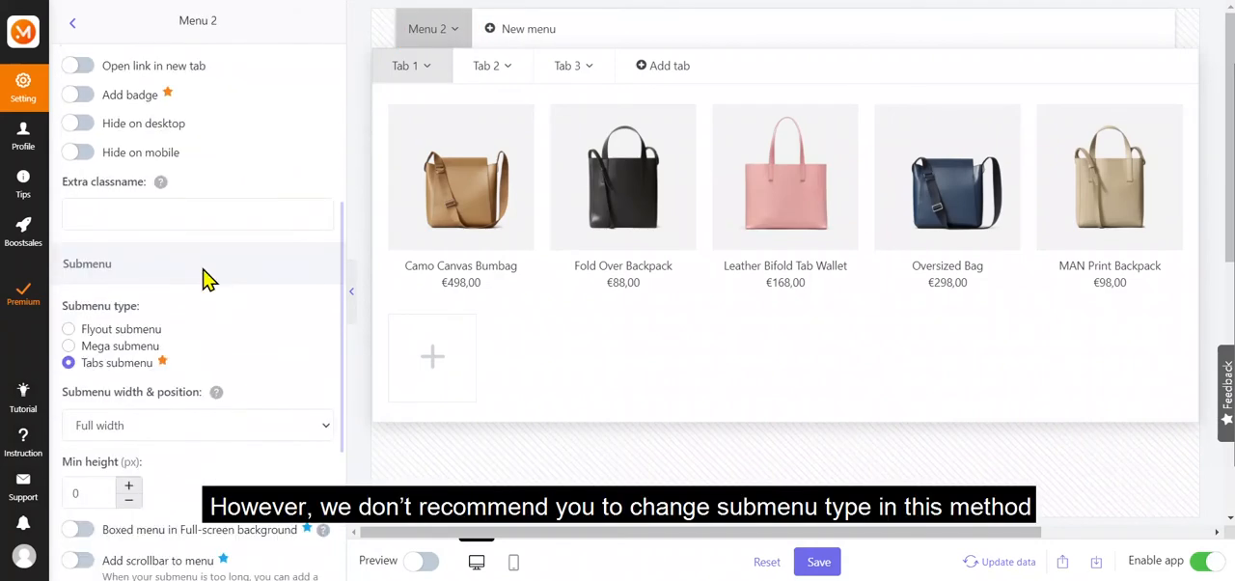
{"action": "scroll", "coordinate": [209, 279], "scroll_direction": "down", "scroll_amount": 2}
{"action": "scroll", "coordinate": [210, 280], "scroll_direction": "down", "scroll_amount": 2}
{"action": "scroll", "coordinate": [209, 280], "scroll_direction": "down", "scroll_amount": 2}
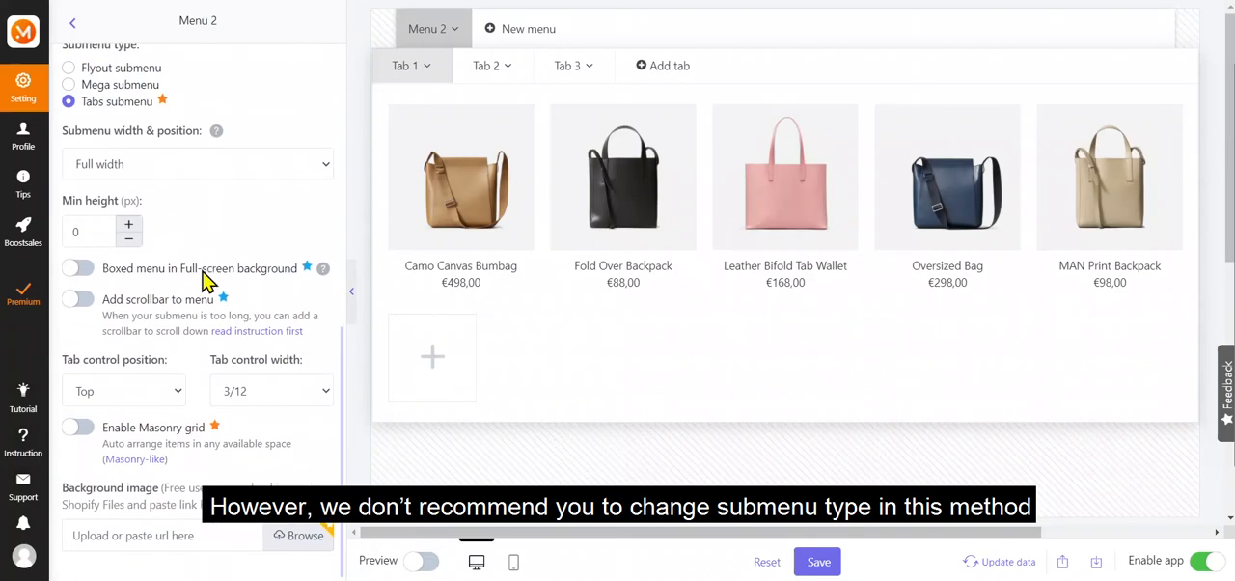
{"action": "left_click", "coordinate": [198, 164]}
{"action": "left_click", "coordinate": [170, 215]}
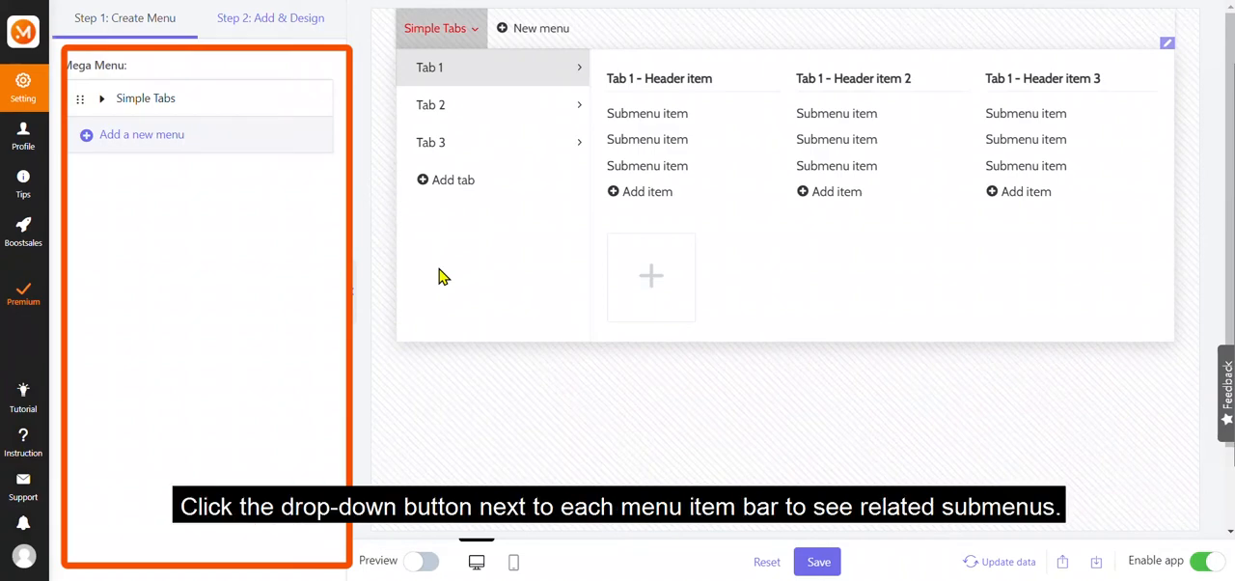
{"action": "mouse_move", "coordinate": [155, 99]}
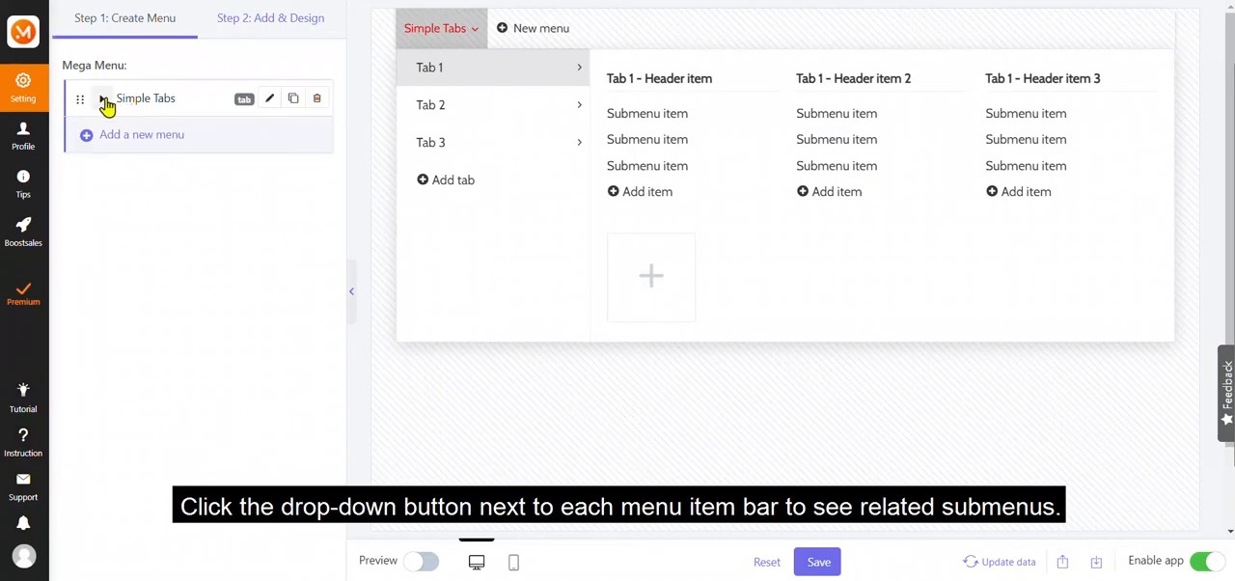
- Add an item titled 'Submenu item 4' under Tab 1 - Header item
{"action": "left_click", "coordinate": [104, 98]}
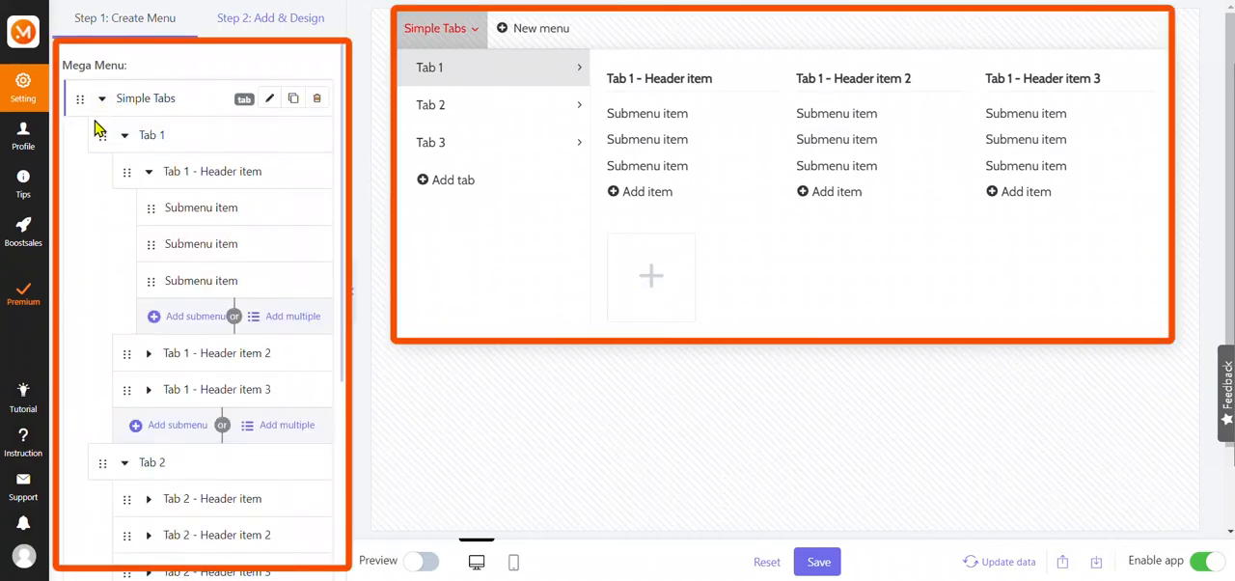
{"action": "scroll", "coordinate": [81, 185], "scroll_direction": "down", "scroll_amount": 3}
{"action": "scroll", "coordinate": [81, 185], "scroll_direction": "down", "scroll_amount": 3}
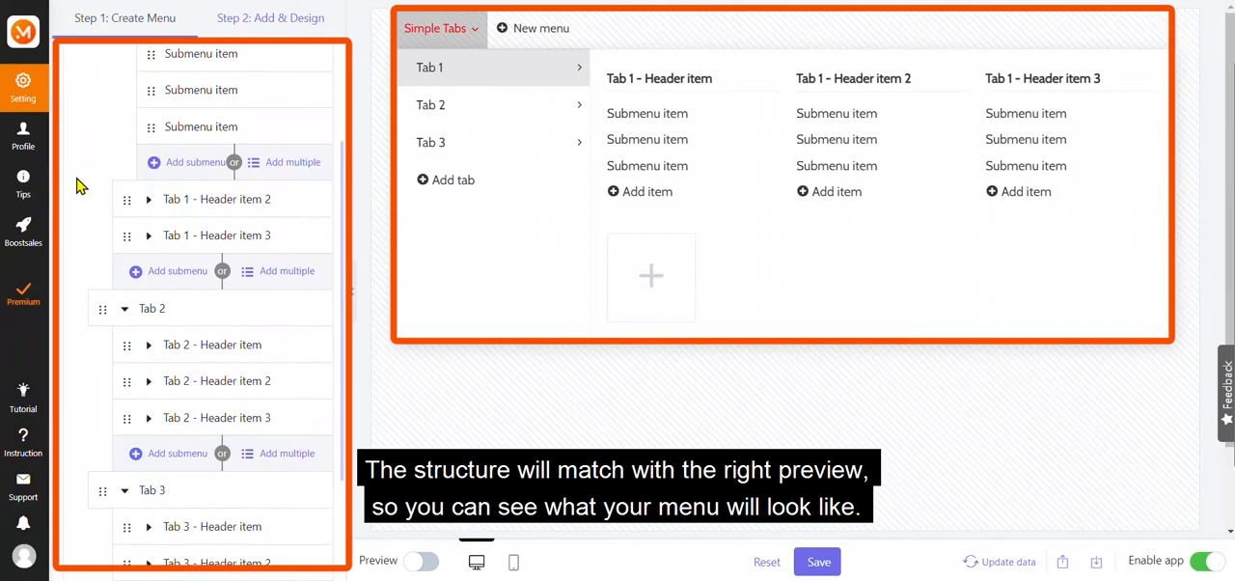
{"action": "scroll", "coordinate": [81, 185], "scroll_direction": "down", "scroll_amount": 3}
{"action": "scroll", "coordinate": [83, 174], "scroll_direction": "down", "scroll_amount": 2}
{"action": "scroll", "coordinate": [85, 164], "scroll_direction": "up", "scroll_amount": 3}
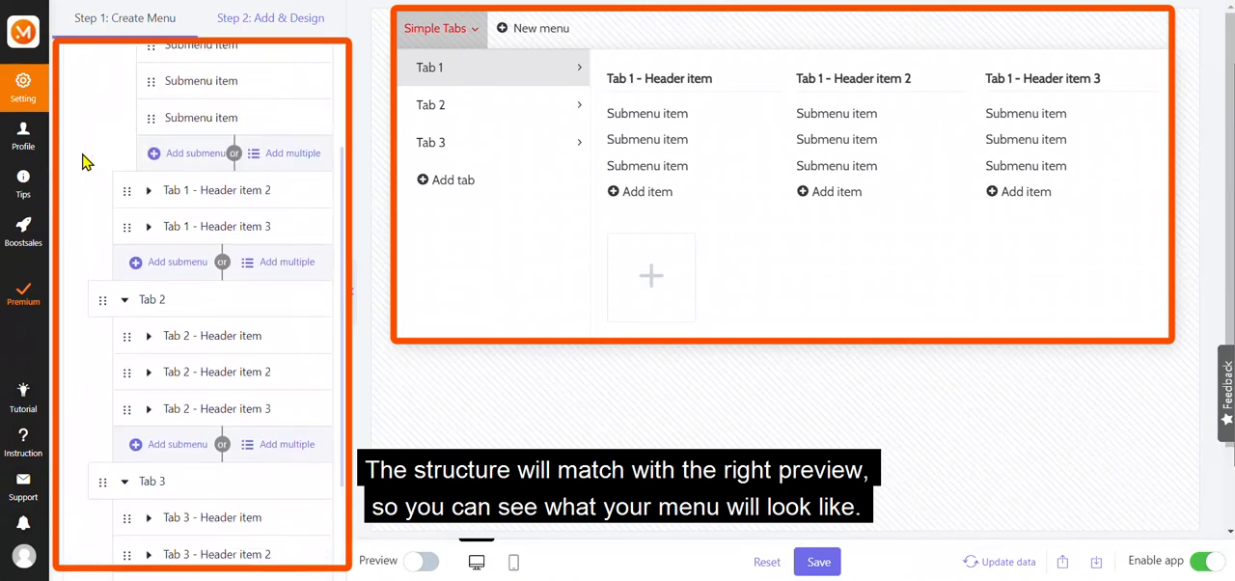
{"action": "scroll", "coordinate": [85, 164], "scroll_direction": "up", "scroll_amount": 3}
{"action": "scroll", "coordinate": [85, 169], "scroll_direction": "up", "scroll_amount": 3}
{"action": "scroll", "coordinate": [85, 178], "scroll_direction": "up", "scroll_amount": 2}
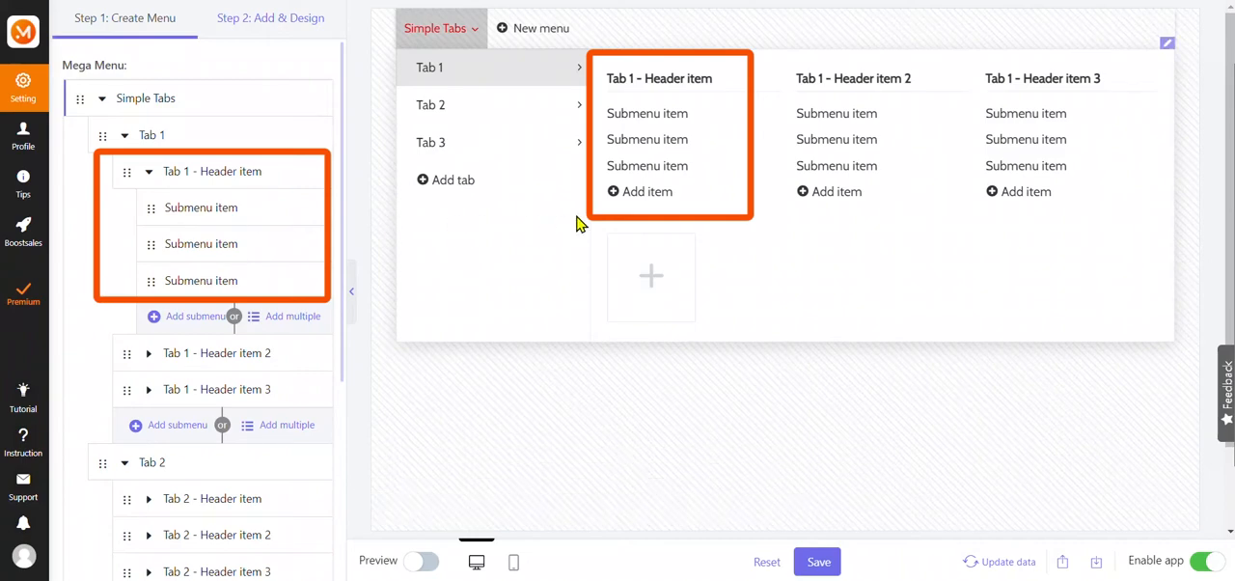
{"action": "mouse_move", "coordinate": [676, 135]}
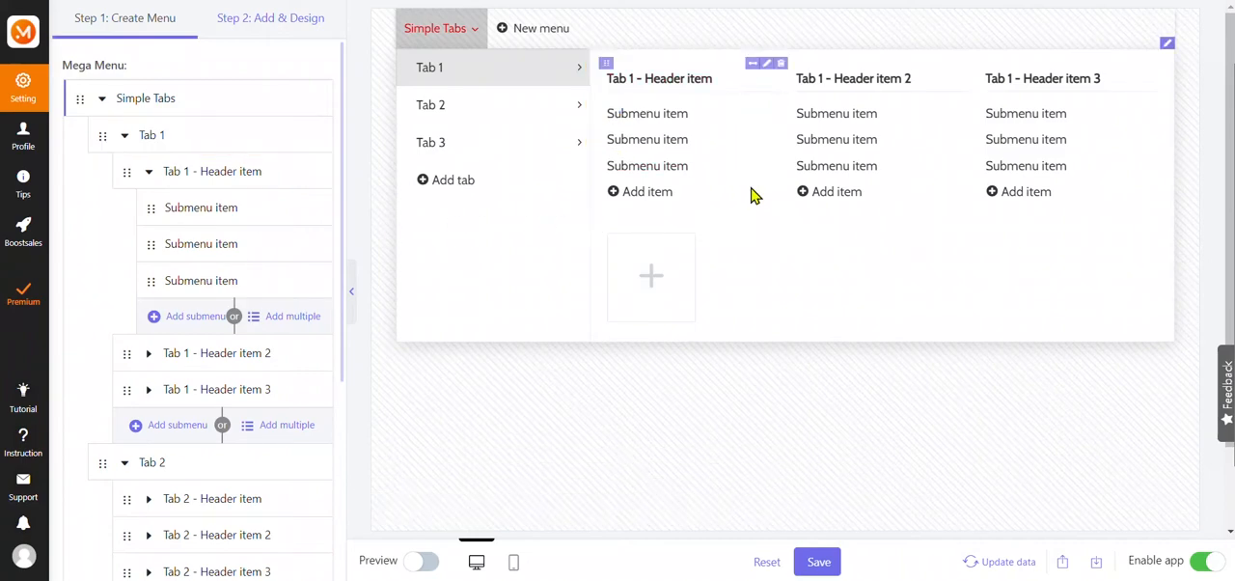
{"action": "left_click", "coordinate": [646, 191]}
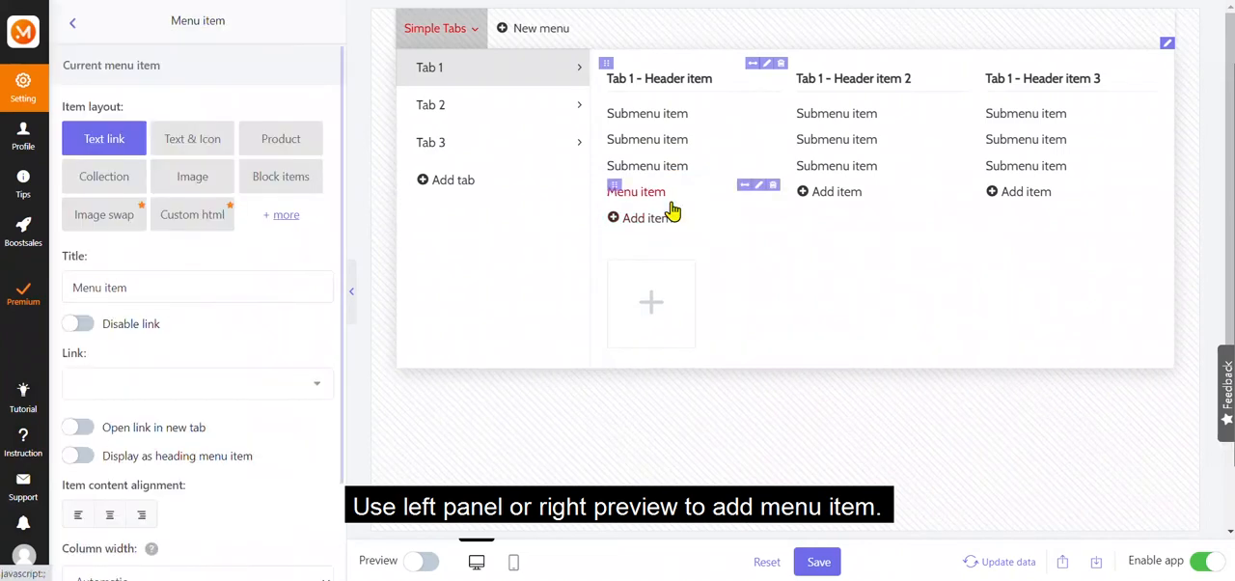
{"action": "double_click", "coordinate": [279, 286]}
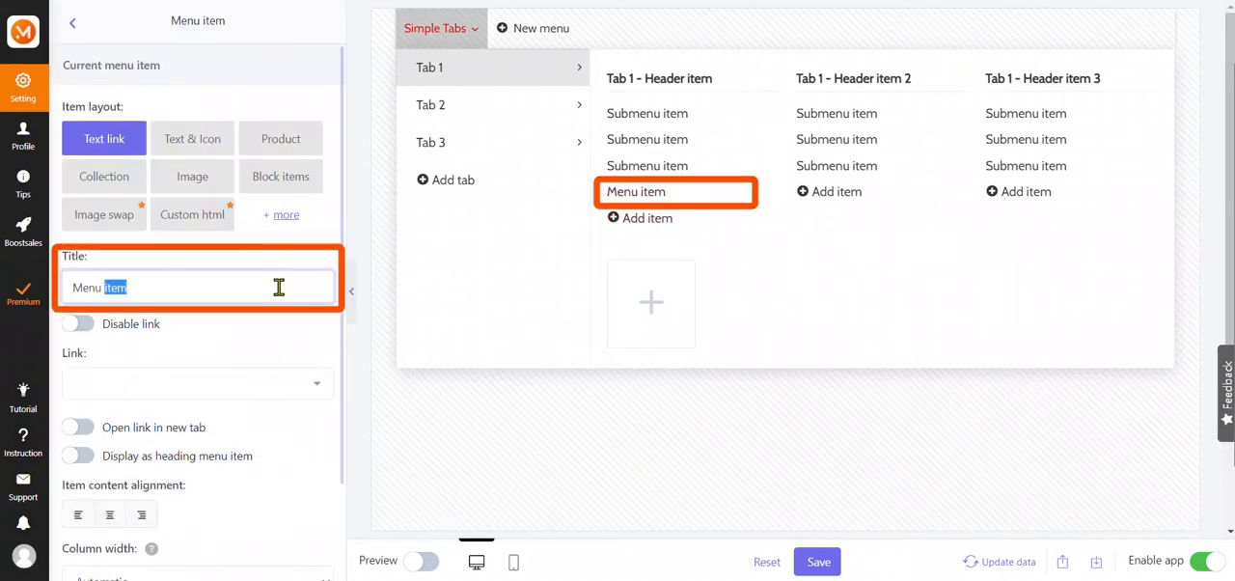
{"action": "key", "text": "ctrl+a"}
{"action": "type", "text": "S"}
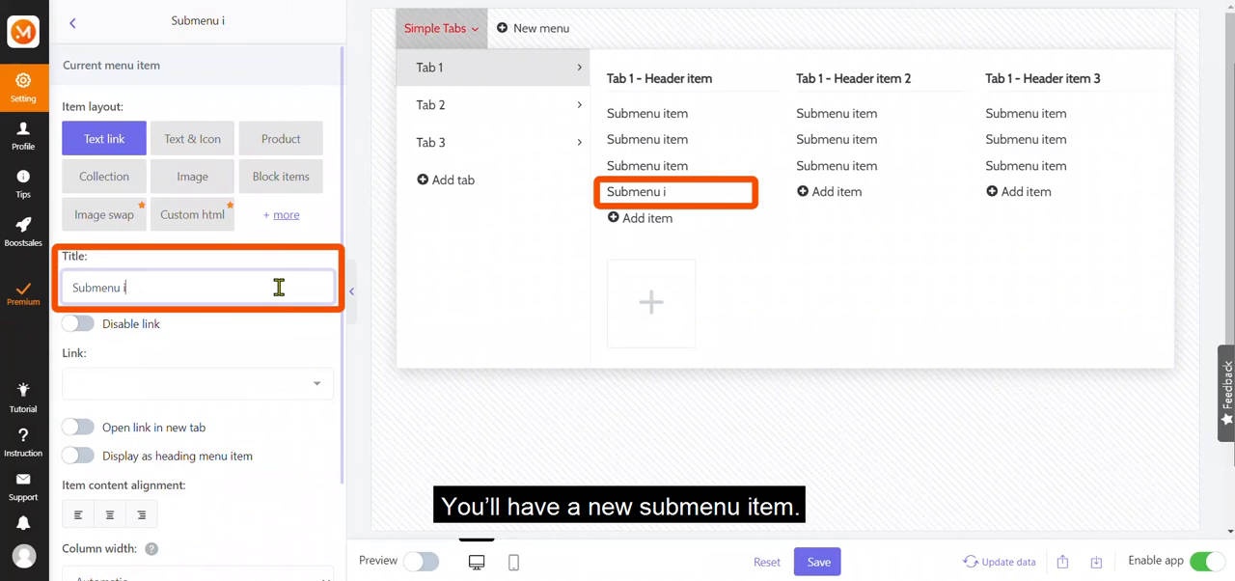
{"action": "type", "text": "tem 4"}
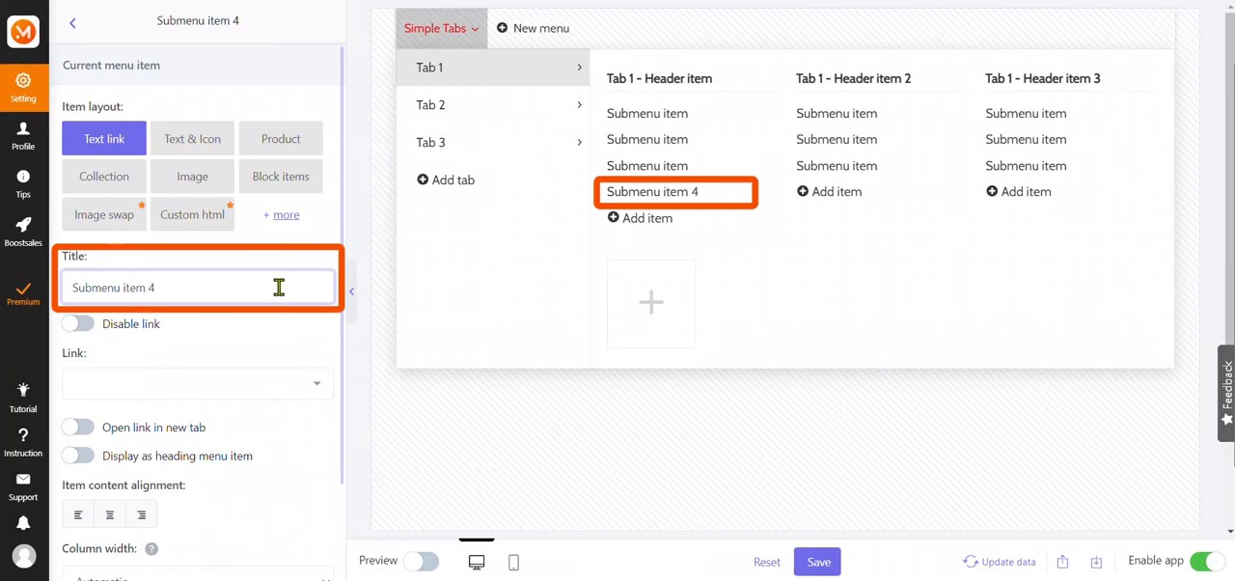
{"action": "left_click", "coordinate": [72, 28]}
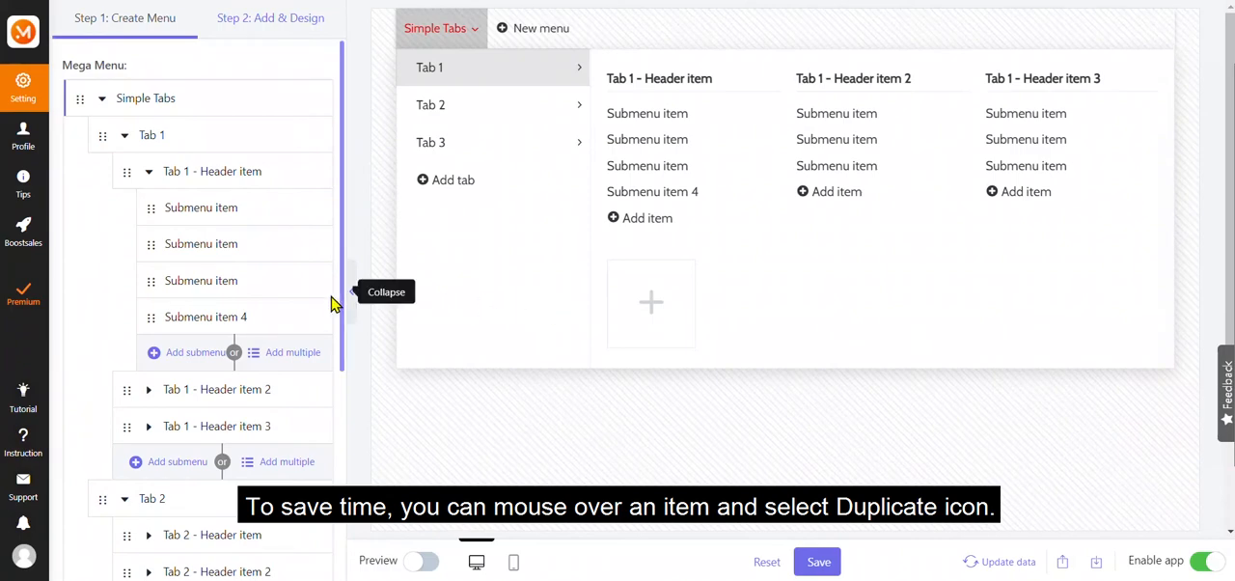
{"action": "mouse_move", "coordinate": [193, 316]}
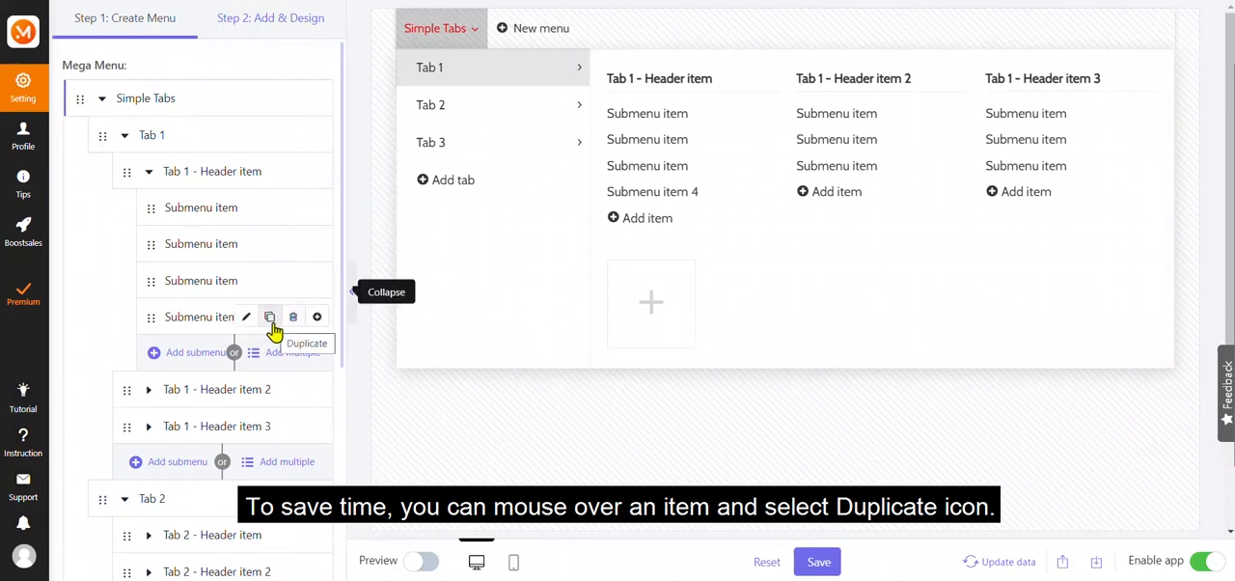
- Duplicate Submenu item 4 into 'Copy of Submenu item 4'
{"action": "left_click", "coordinate": [270, 316]}
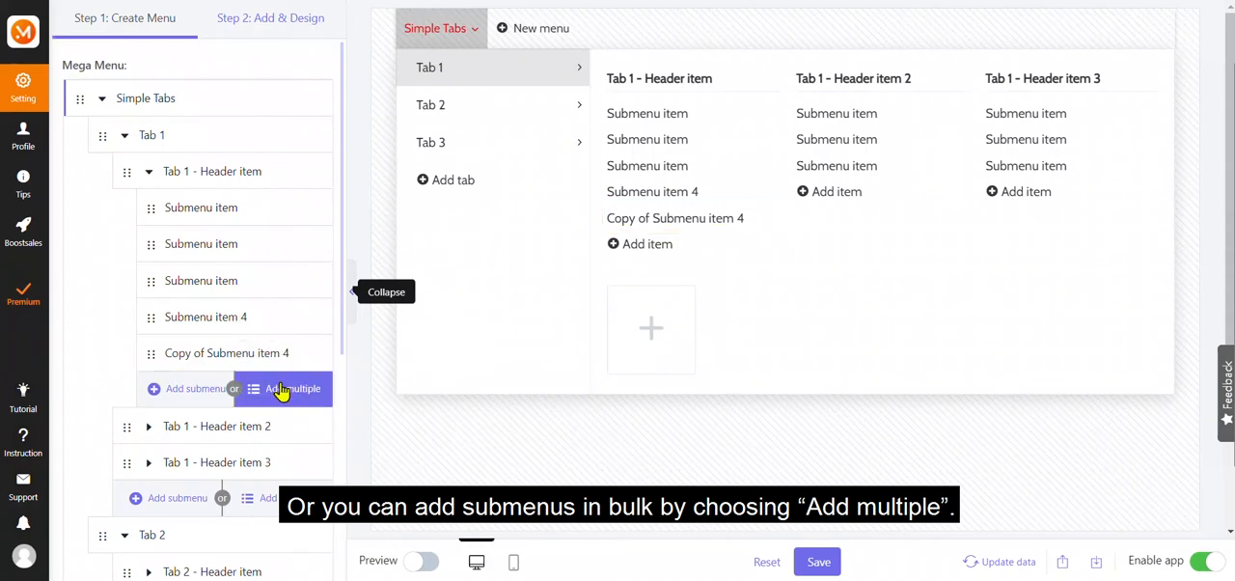
- Begin adding multiple Product-layout items, with Acqua di Giò as the first product
{"action": "left_click", "coordinate": [282, 389]}
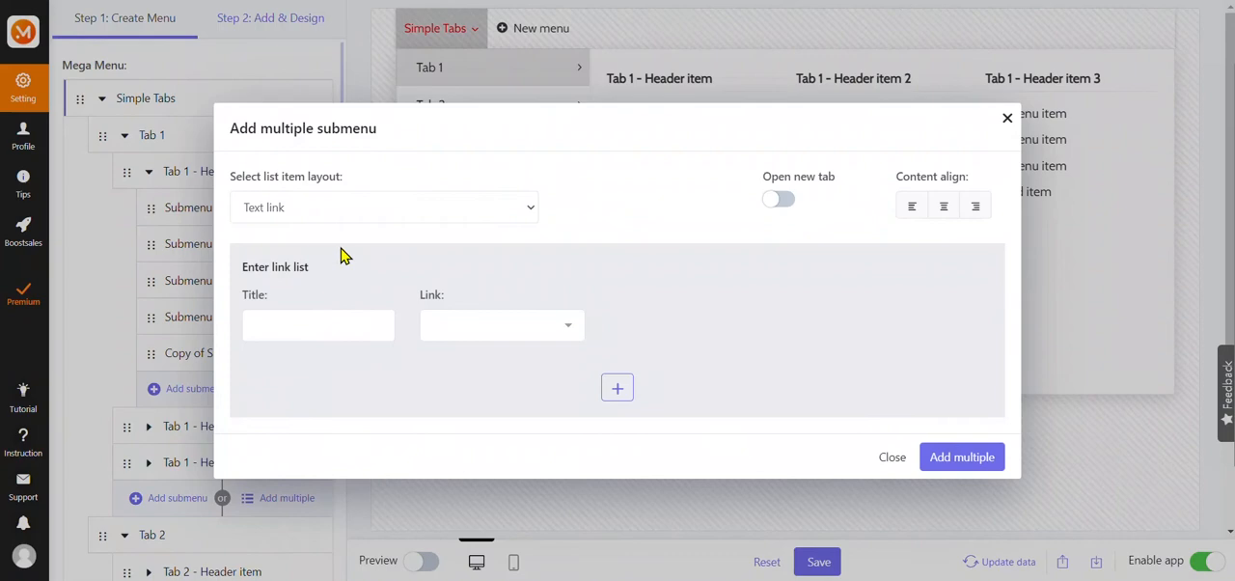
{"action": "left_click", "coordinate": [353, 208]}
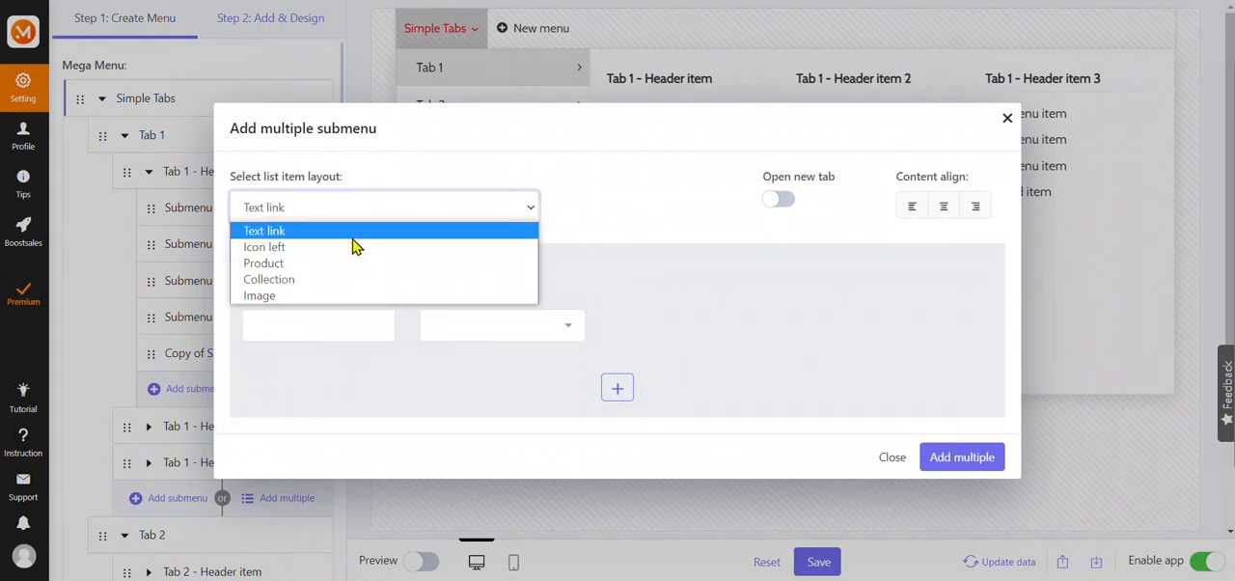
{"action": "left_click", "coordinate": [280, 264]}
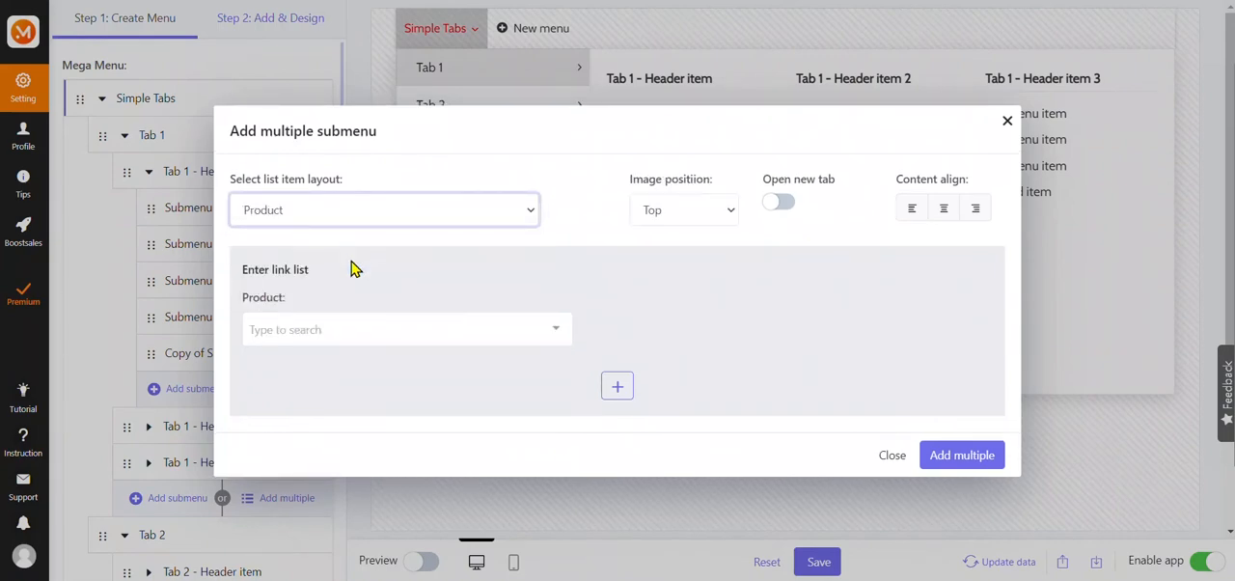
{"action": "left_click", "coordinate": [353, 327]}
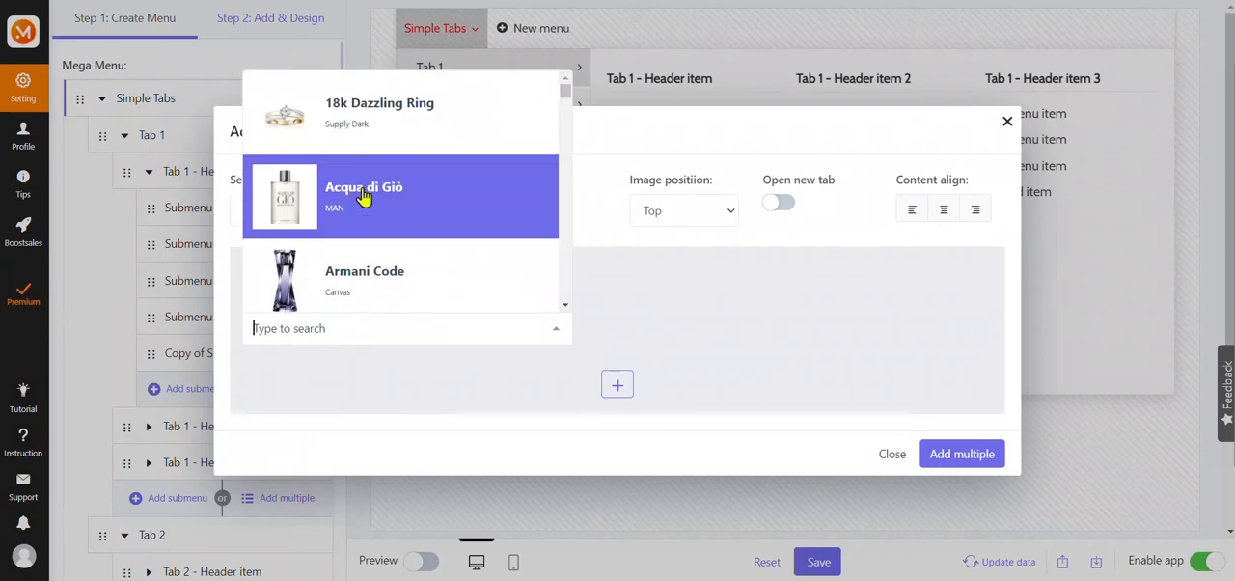
{"action": "left_click", "coordinate": [364, 195]}
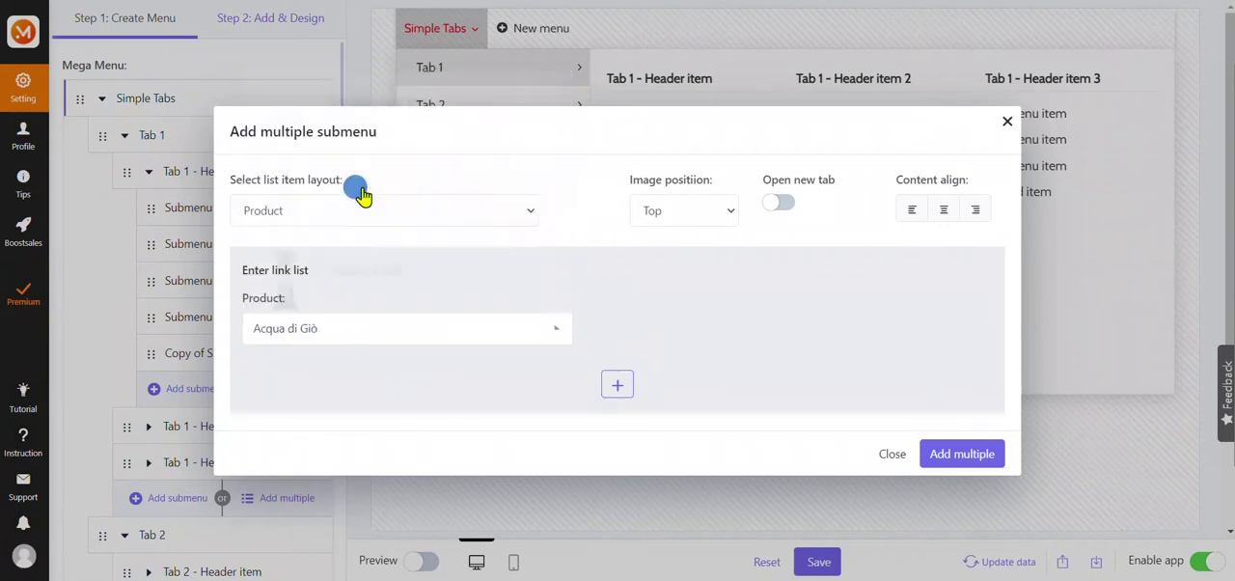
- Add a second row with 18k Dazzling Ring instead of Armani Code, then add both products
{"action": "left_click", "coordinate": [618, 385]}
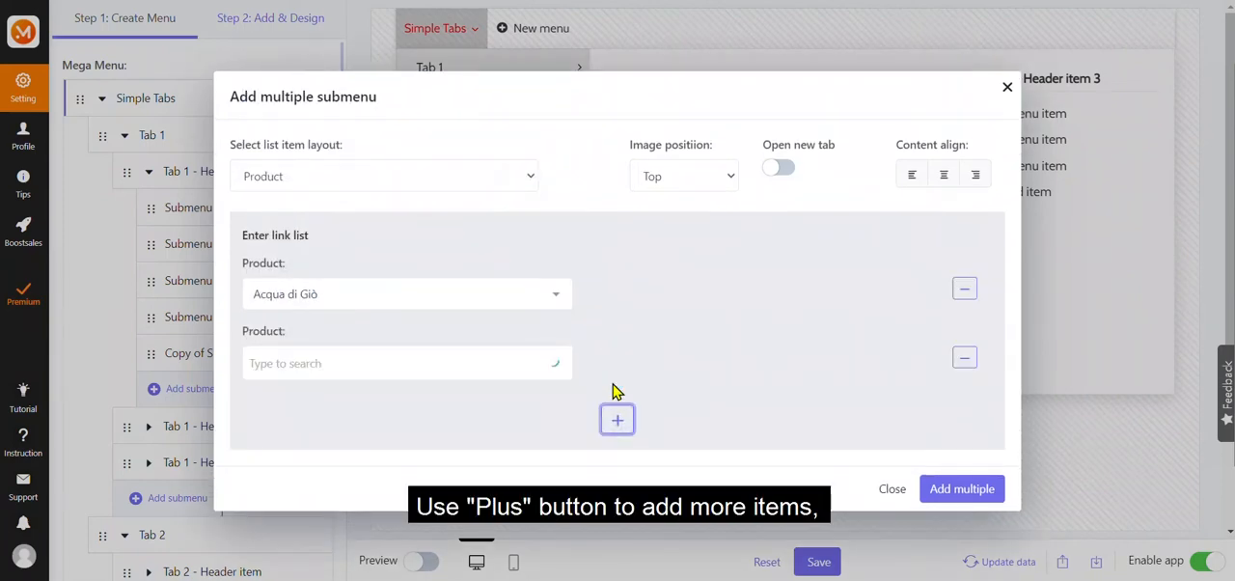
{"action": "left_click", "coordinate": [556, 363]}
{"action": "left_click", "coordinate": [529, 333]}
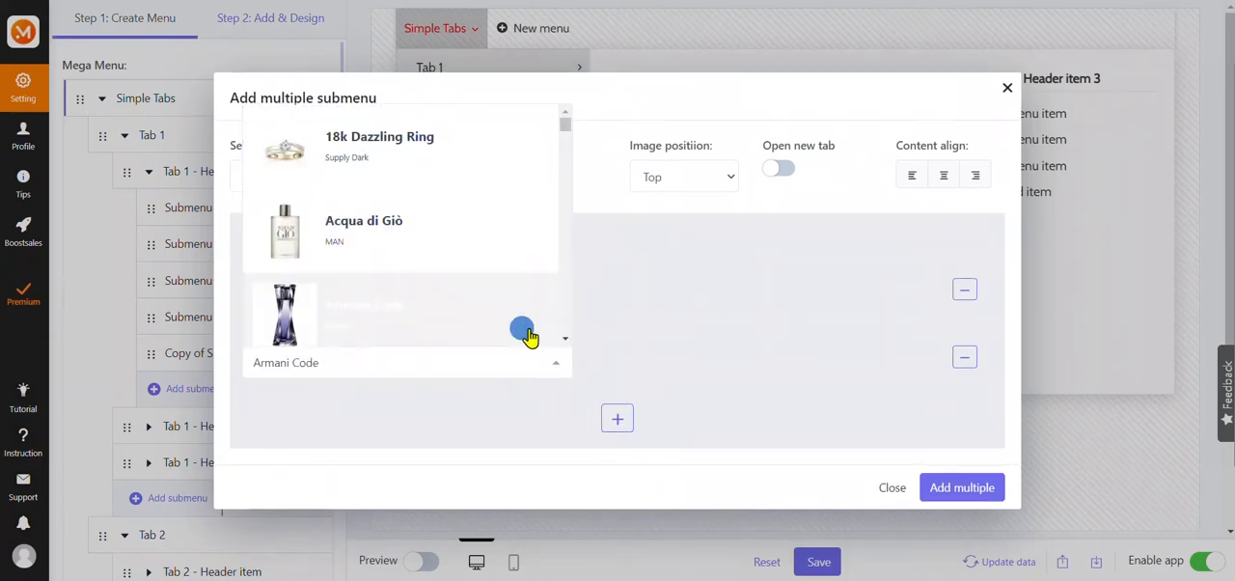
{"action": "left_click", "coordinate": [965, 358]}
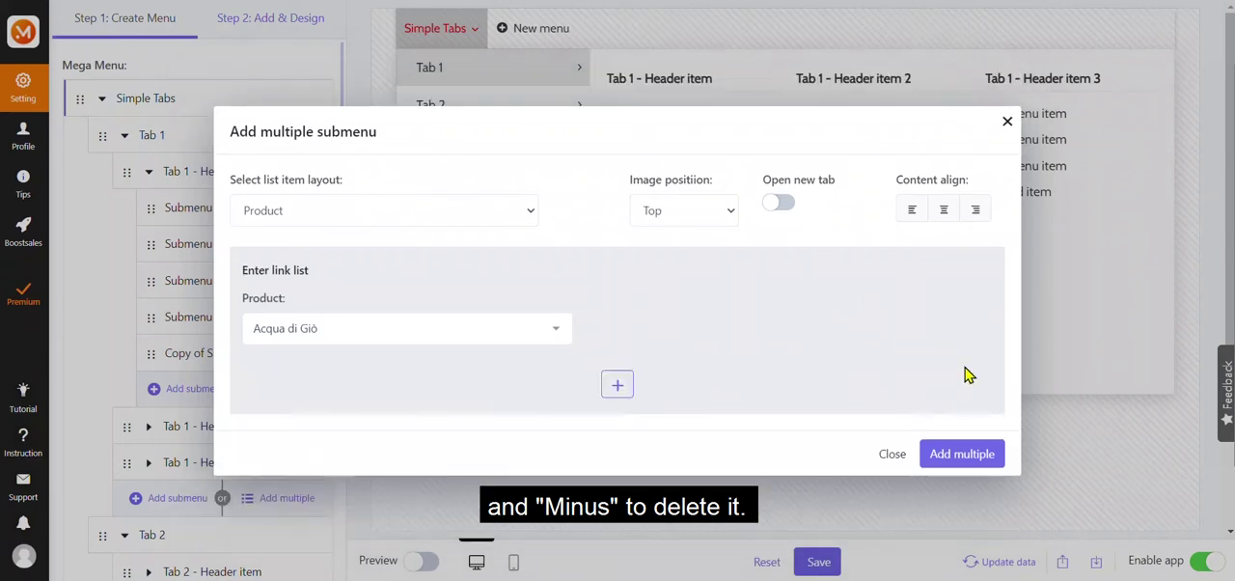
{"action": "left_click", "coordinate": [617, 385]}
{"action": "left_click", "coordinate": [543, 370]}
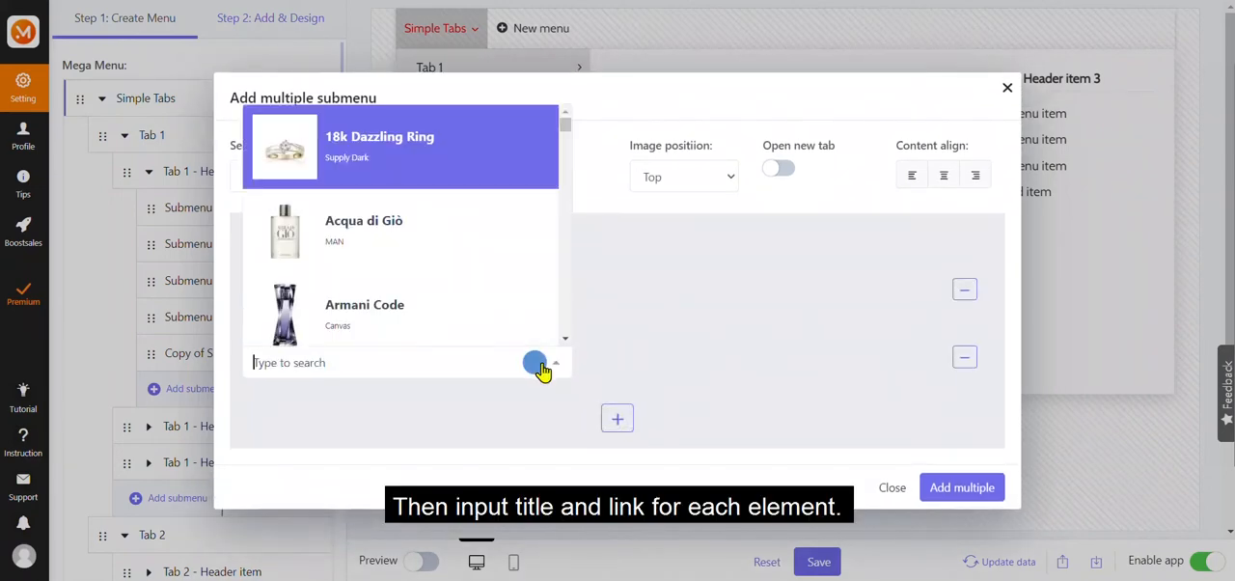
{"action": "left_click", "coordinate": [483, 153]}
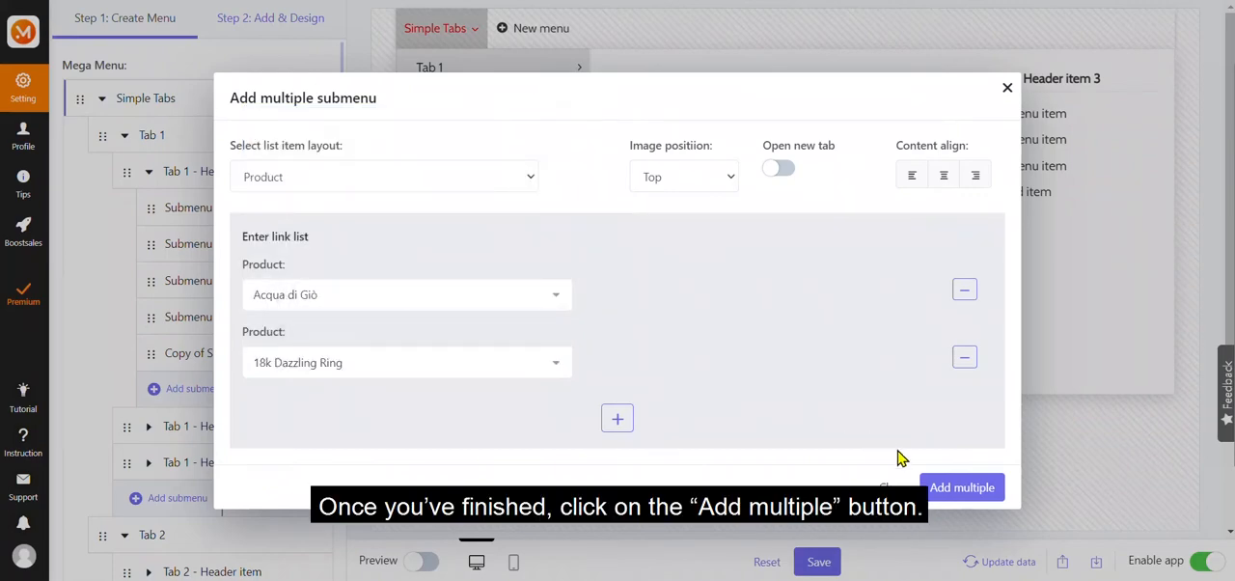
{"action": "left_click", "coordinate": [946, 492]}
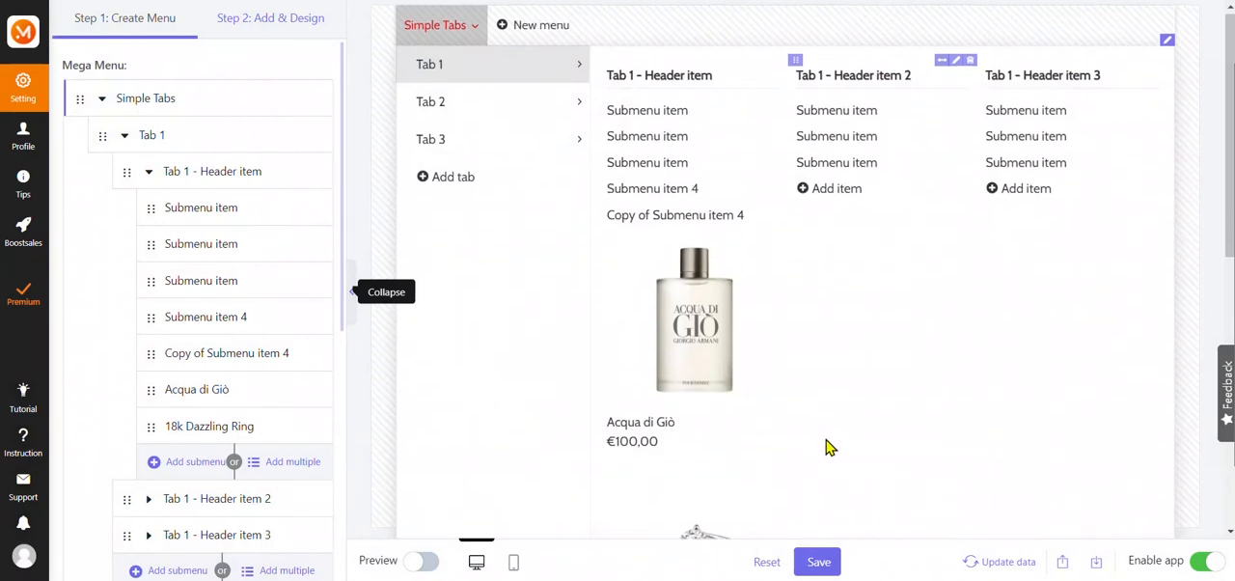
{"action": "scroll", "coordinate": [830, 447], "scroll_direction": "down", "scroll_amount": 3}
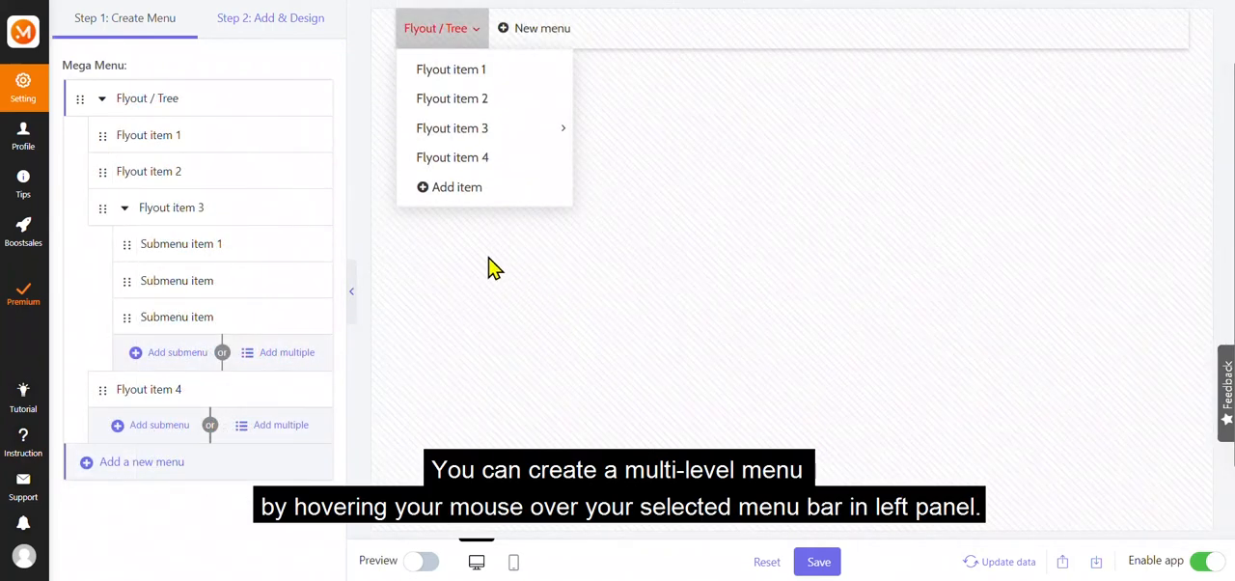
{"action": "mouse_move", "coordinate": [193, 170]}
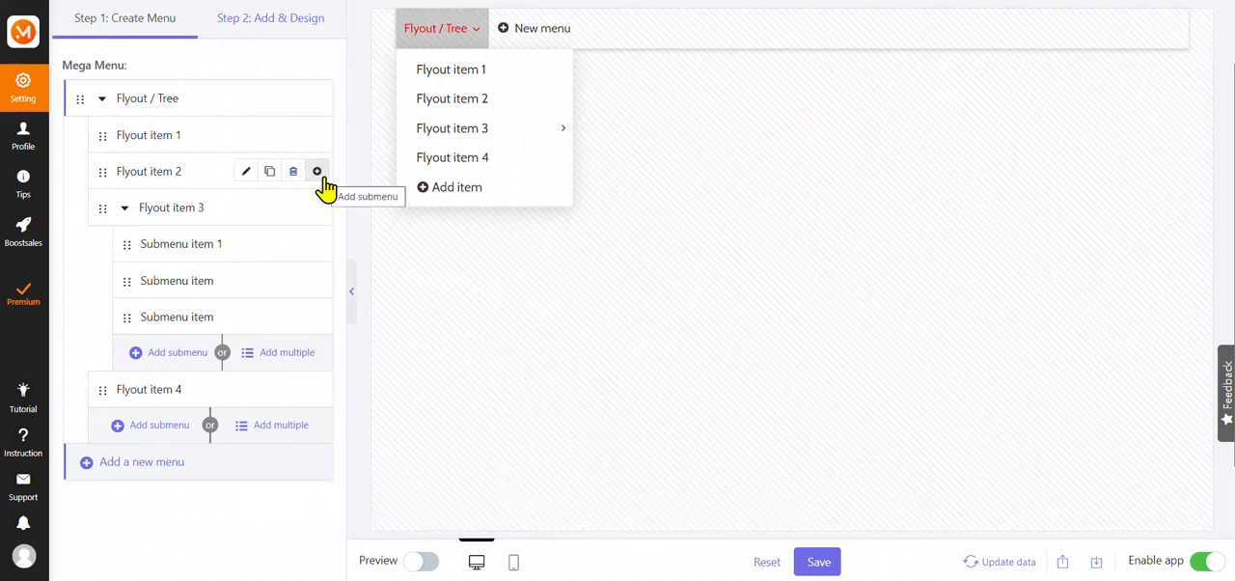
- Give Flyout item 2 a submenu titled 'Submenu item 1'
{"action": "left_click", "coordinate": [318, 175]}
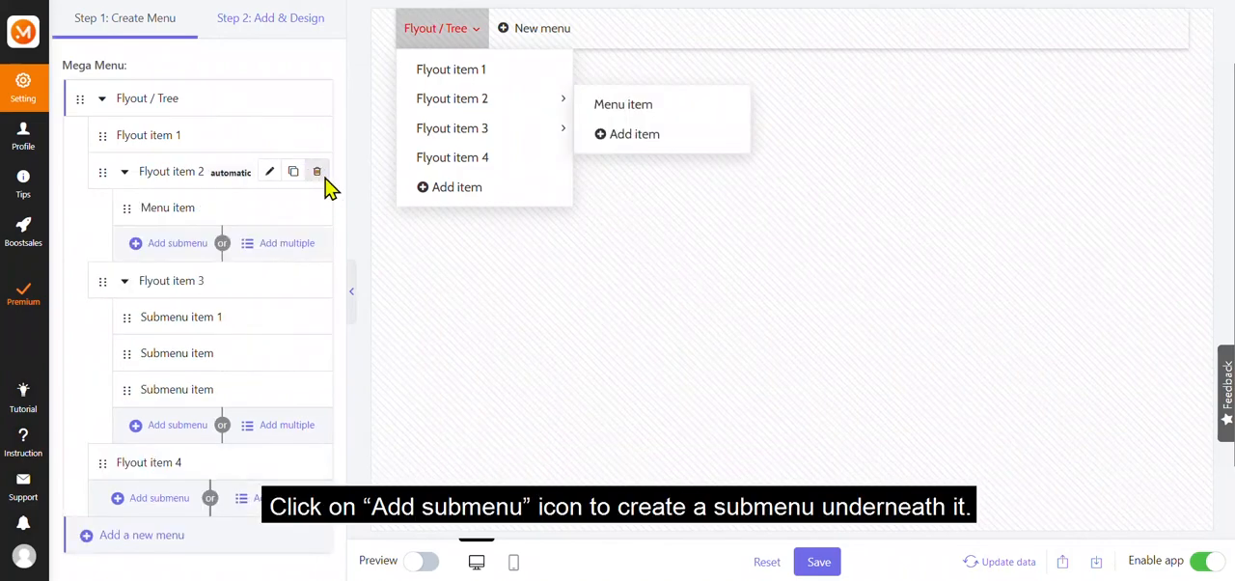
{"action": "triple_click", "coordinate": [186, 287]}
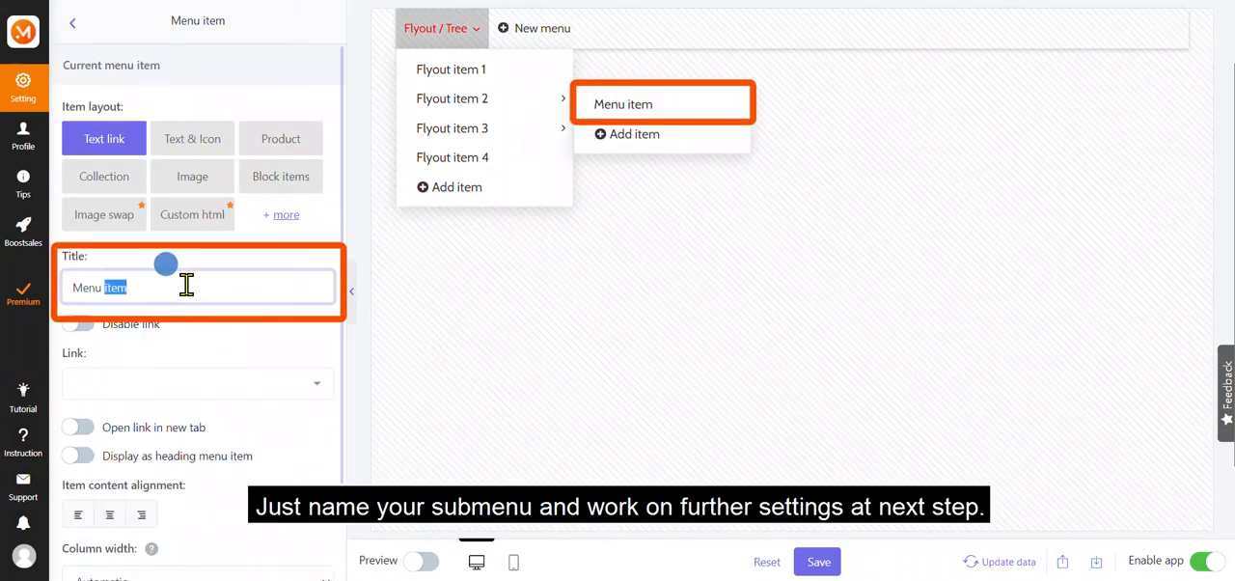
{"action": "type", "text": "Submenu"}
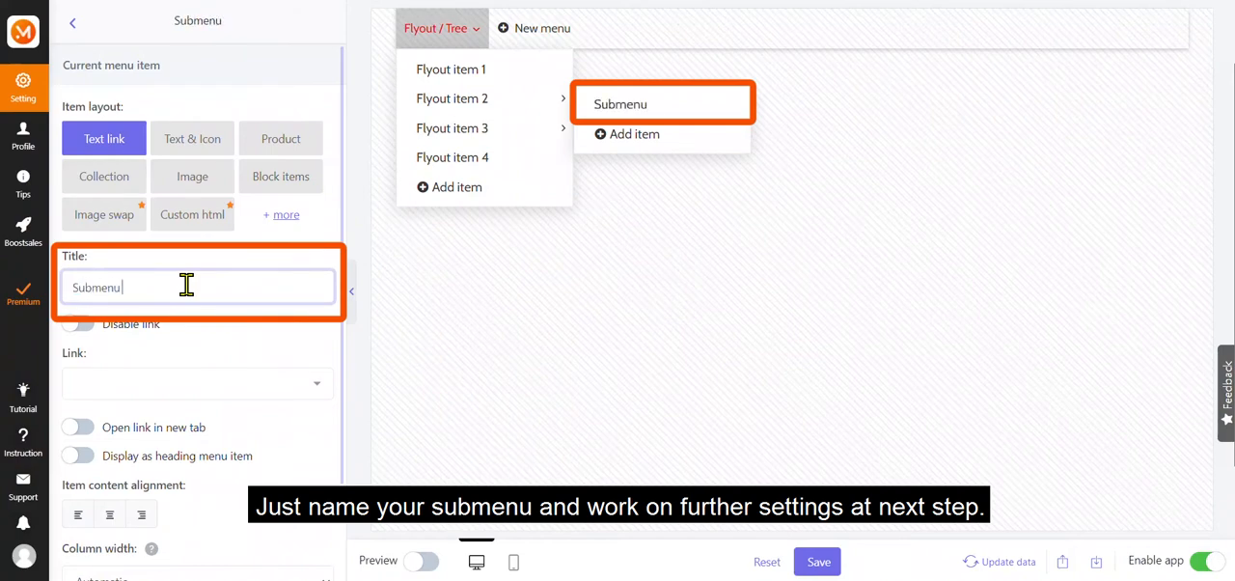
{"action": "type", "text": " item 1"}
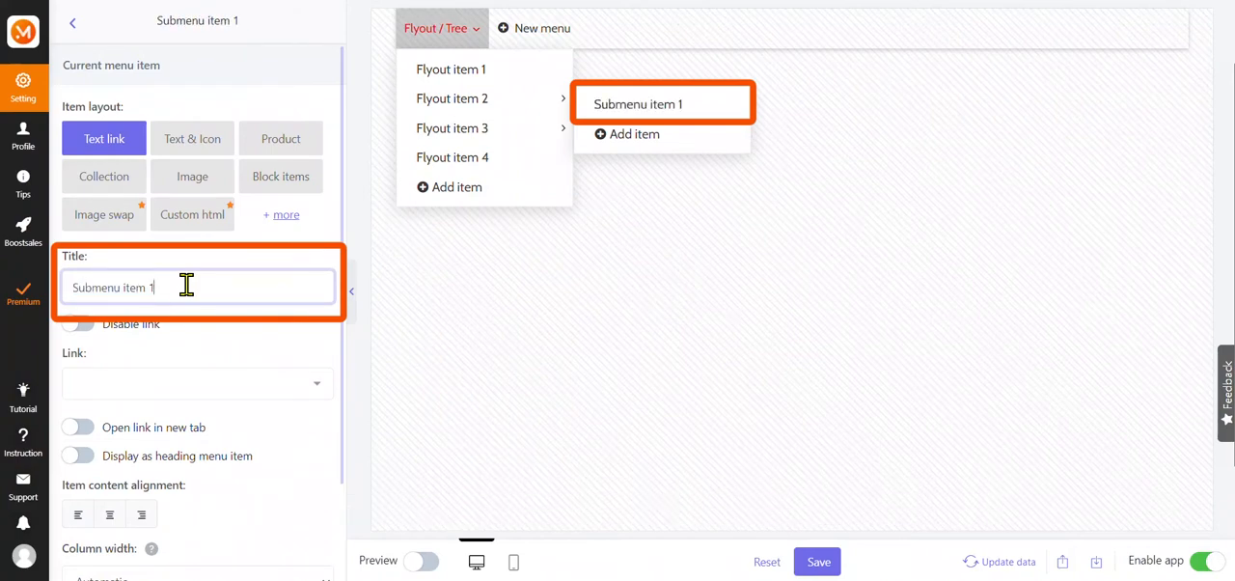
{"action": "left_click", "coordinate": [76, 23]}
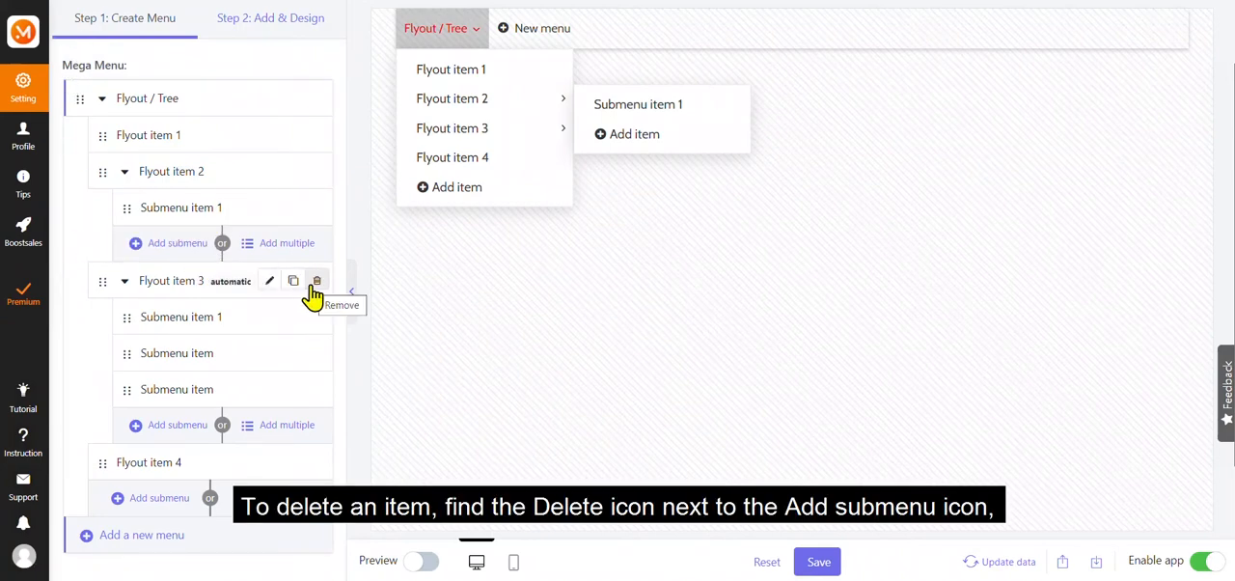
- Delete Flyout item 3 together with its submenu items
{"action": "left_click", "coordinate": [316, 282]}
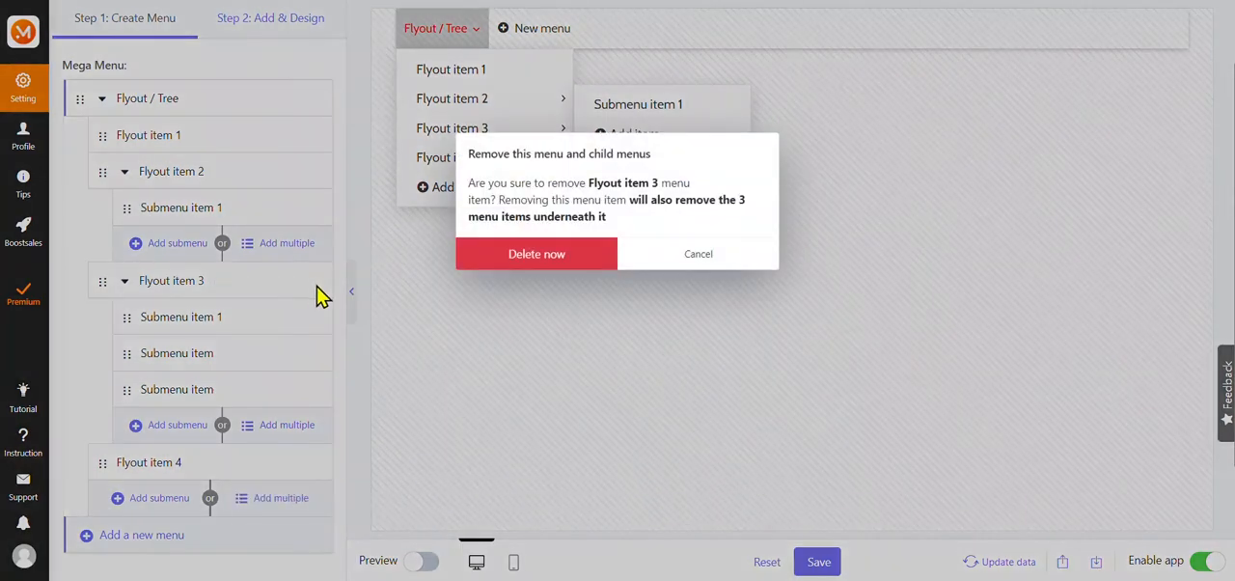
{"action": "left_click", "coordinate": [473, 253]}
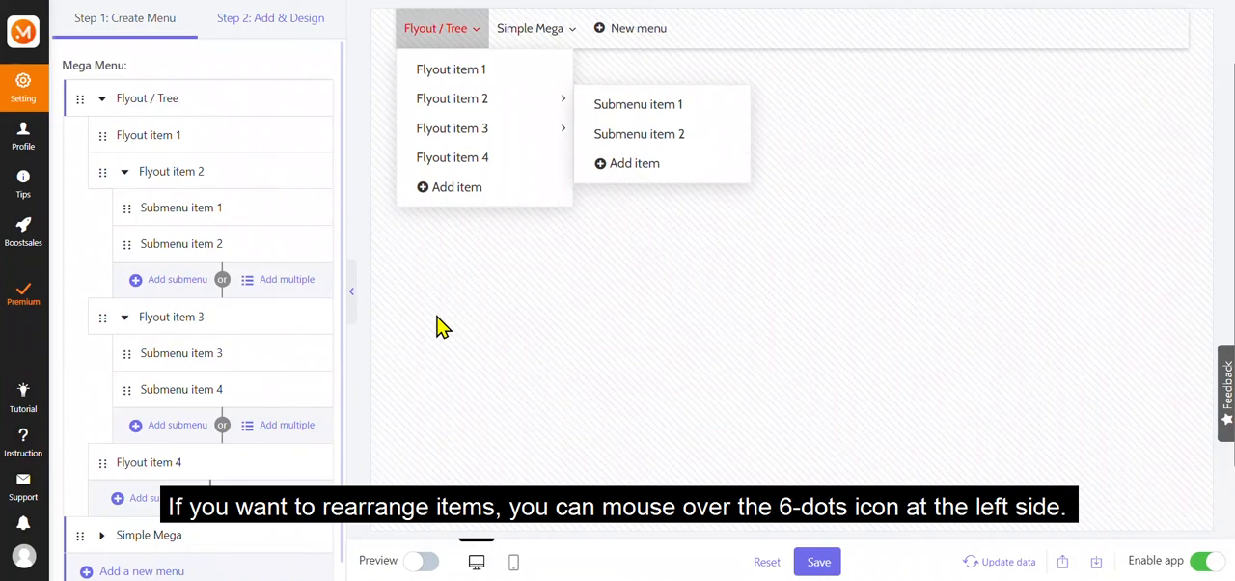
{"action": "mouse_move", "coordinate": [452, 157]}
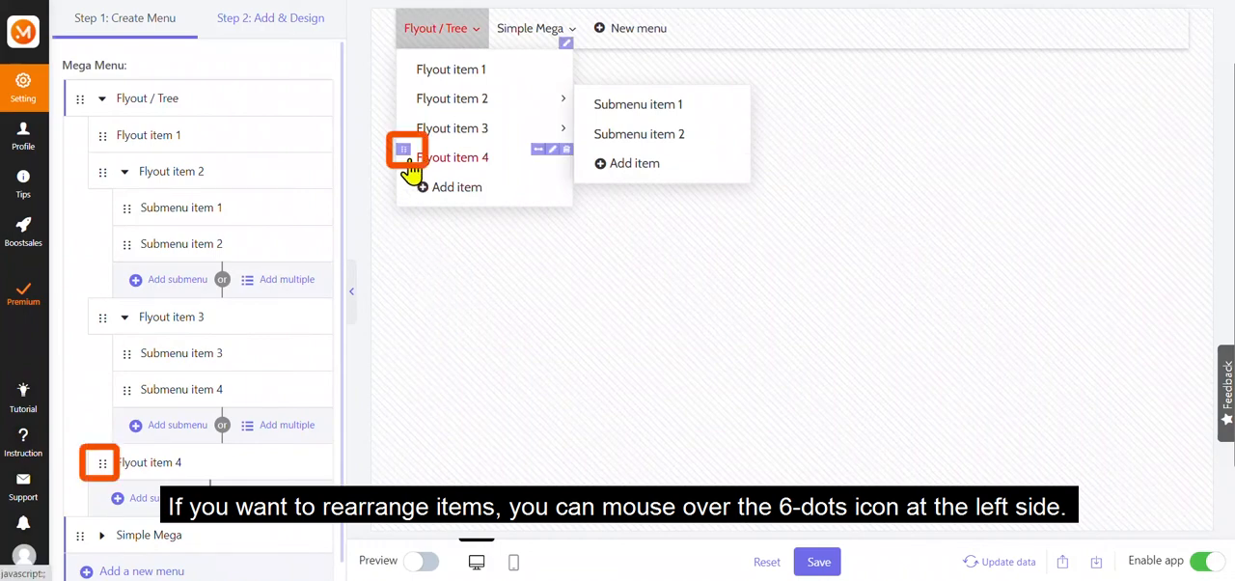
- Reorder the Flyout / Tree menu and promote Submenu item 1 and Submenu item 4 to the top level
{"action": "left_click_drag", "start_coordinate": [404, 152], "coordinate": [404, 60]}
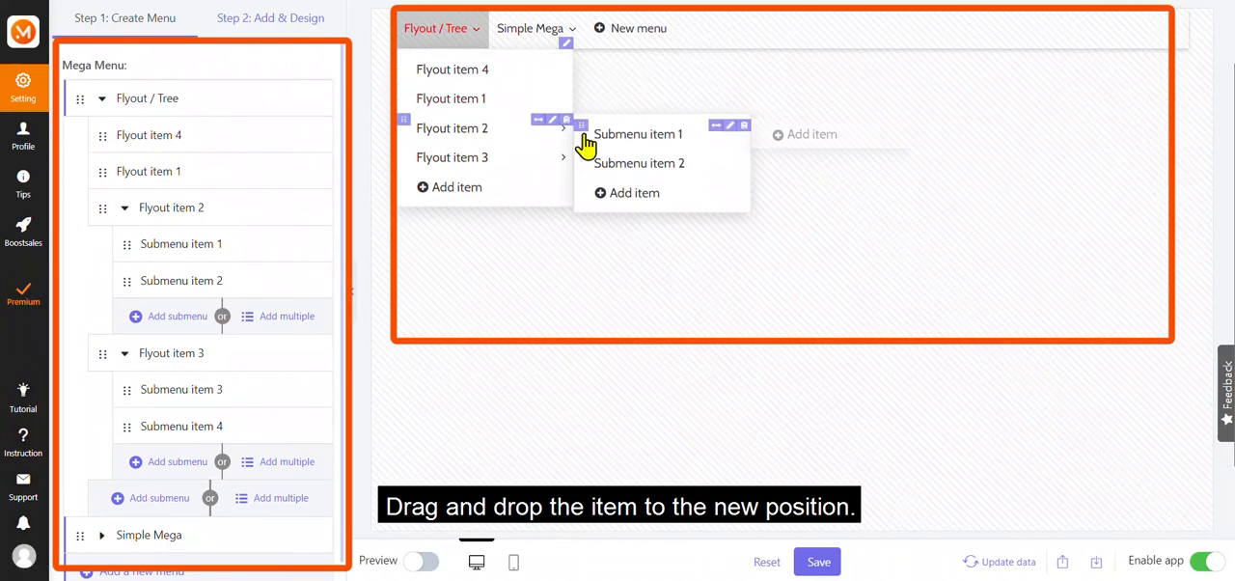
{"action": "left_click_drag", "start_coordinate": [582, 133], "coordinate": [582, 164]}
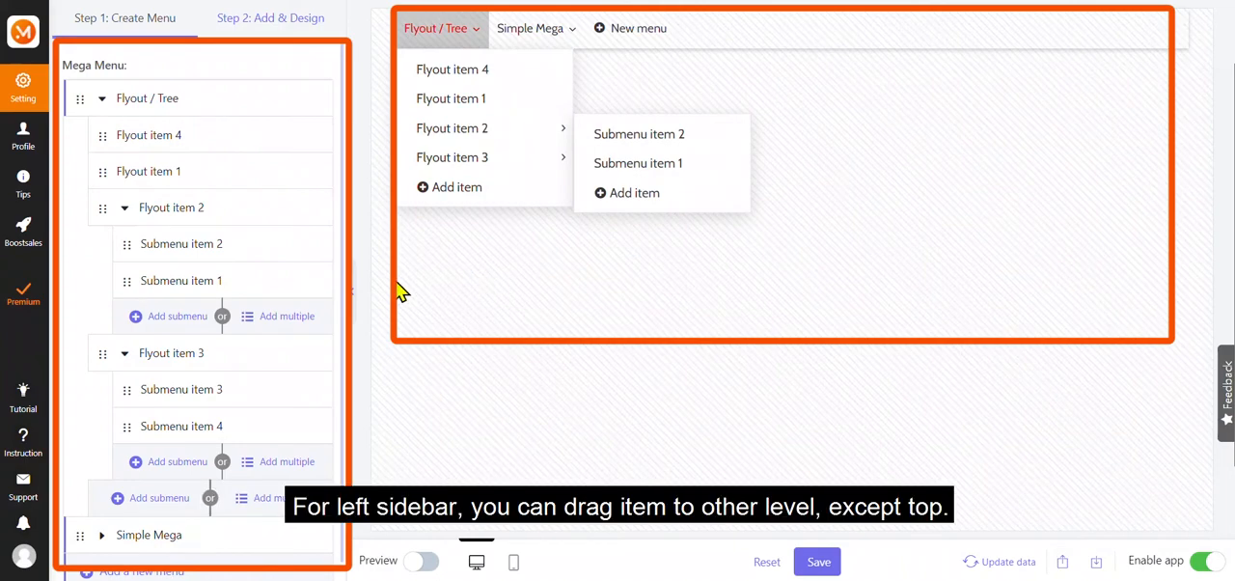
{"action": "mouse_move", "coordinate": [127, 281]}
{"action": "left_mouse_down"}
{"action": "mouse_move", "coordinate": [99, 162]}
{"action": "mouse_move", "coordinate": [98, 206]}
{"action": "left_mouse_up"}
{"action": "mouse_move", "coordinate": [126, 428]}
{"action": "left_mouse_down"}
{"action": "mouse_move", "coordinate": [123, 369]}
{"action": "mouse_move", "coordinate": [99, 328]}
{"action": "left_mouse_up"}
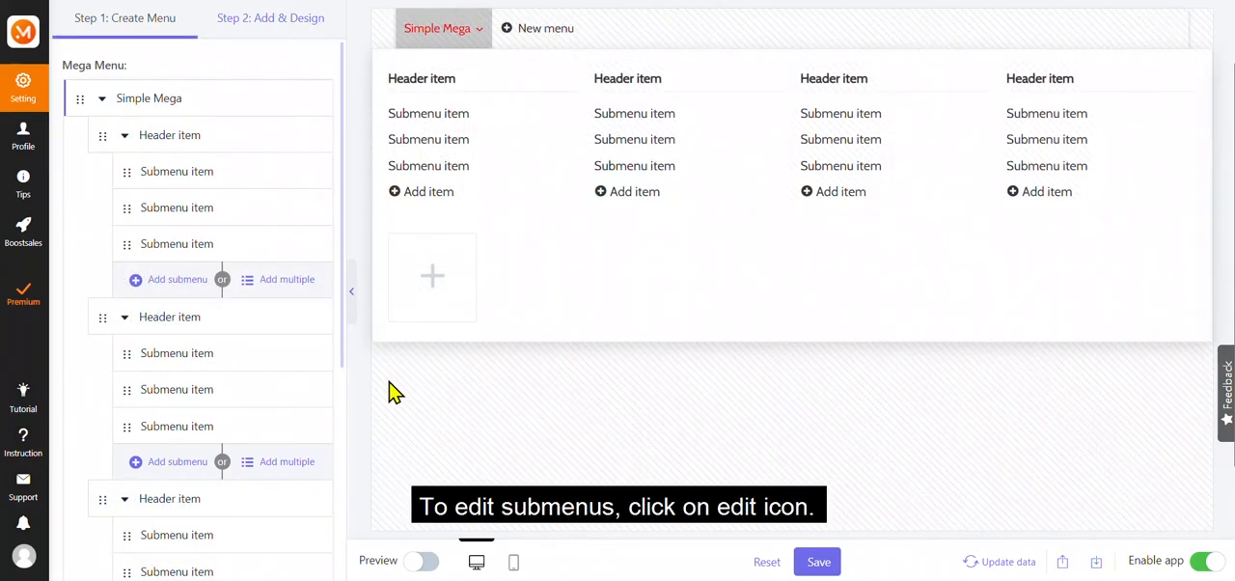
- Link the second column's first submenu item to the News blog
{"action": "mouse_move", "coordinate": [222, 353]}
{"action": "left_click", "coordinate": [247, 354]}
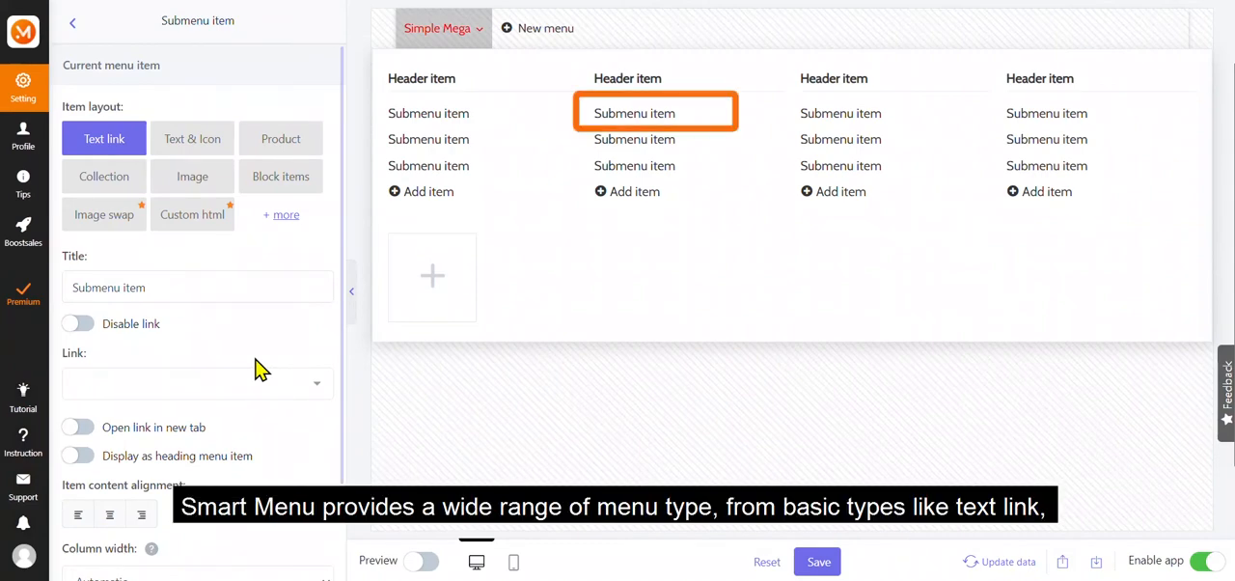
{"action": "scroll", "coordinate": [262, 370], "scroll_direction": "down", "scroll_amount": 1}
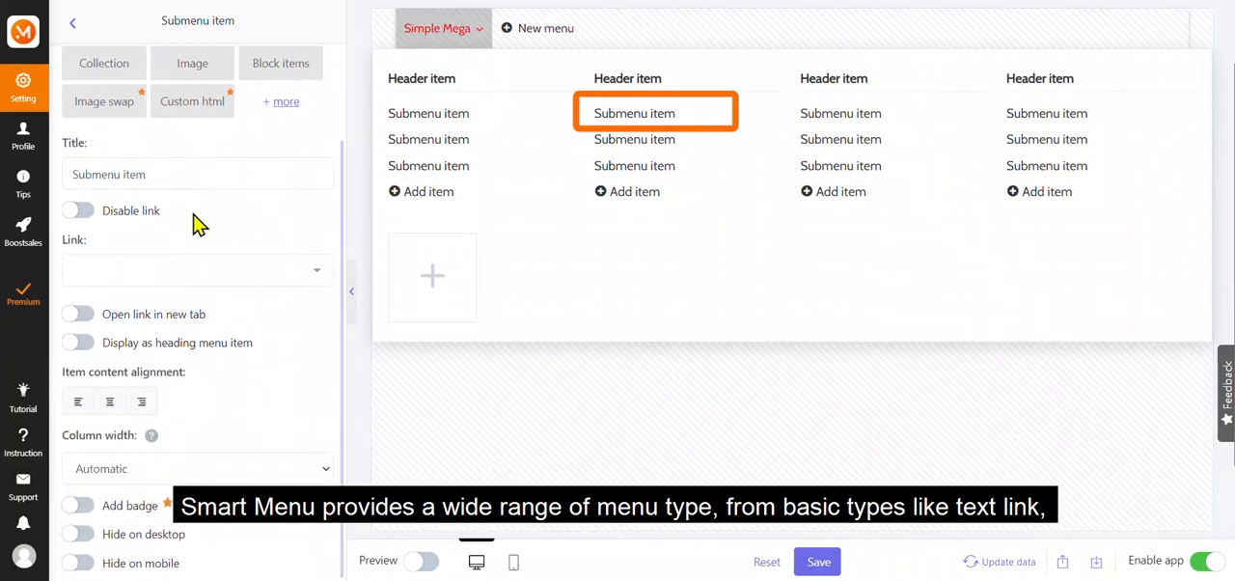
{"action": "left_click", "coordinate": [193, 272]}
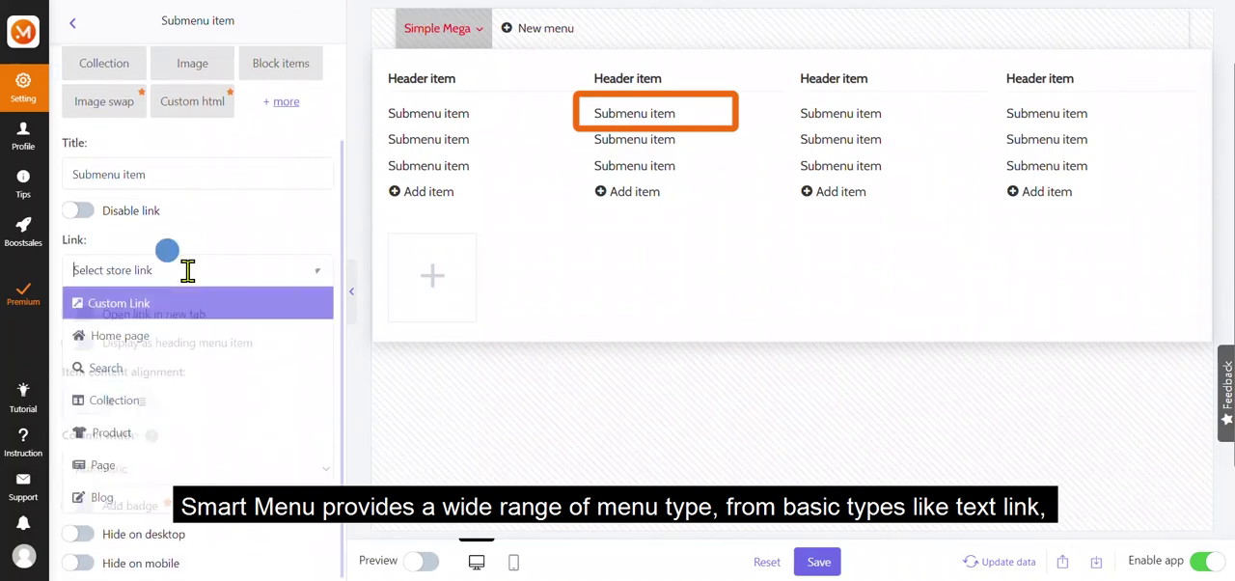
{"action": "left_click", "coordinate": [116, 498]}
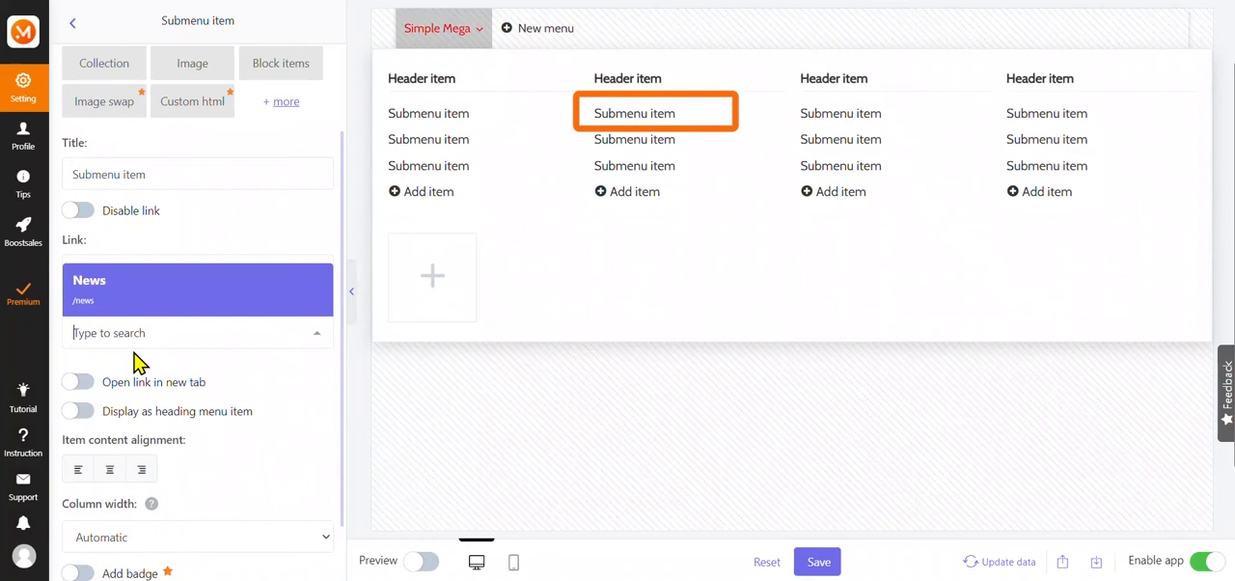
{"action": "left_click", "coordinate": [135, 306]}
{"action": "scroll", "coordinate": [304, 466], "scroll_direction": "up", "scroll_amount": 3}
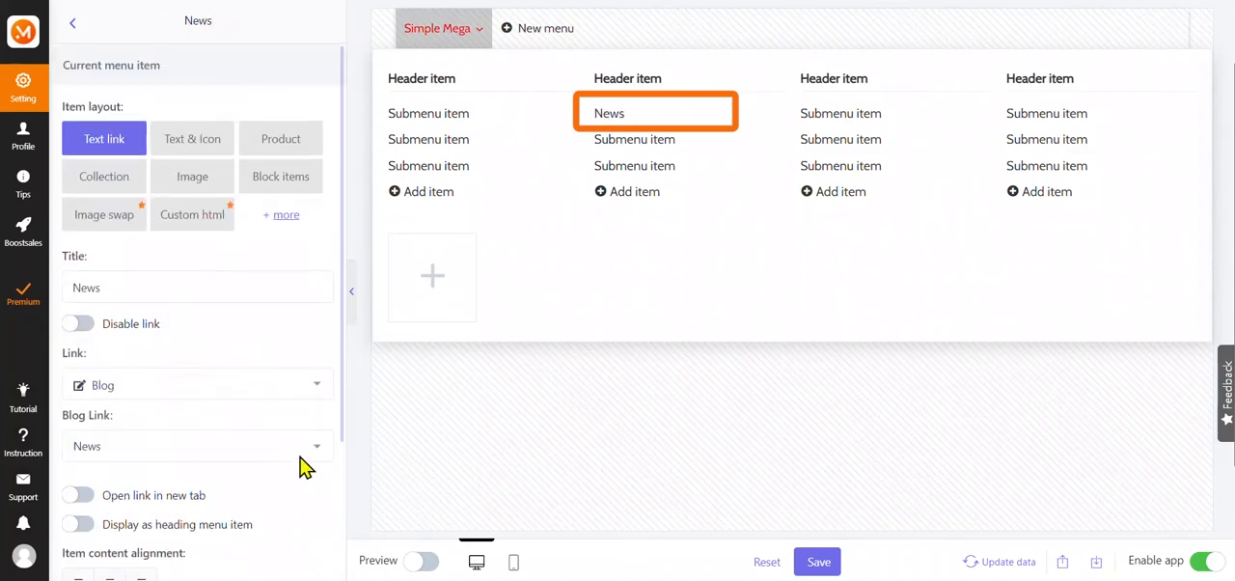
- Make the item a Barrel Bag product card, then switch it to an Image swap item
{"action": "left_click", "coordinate": [256, 144]}
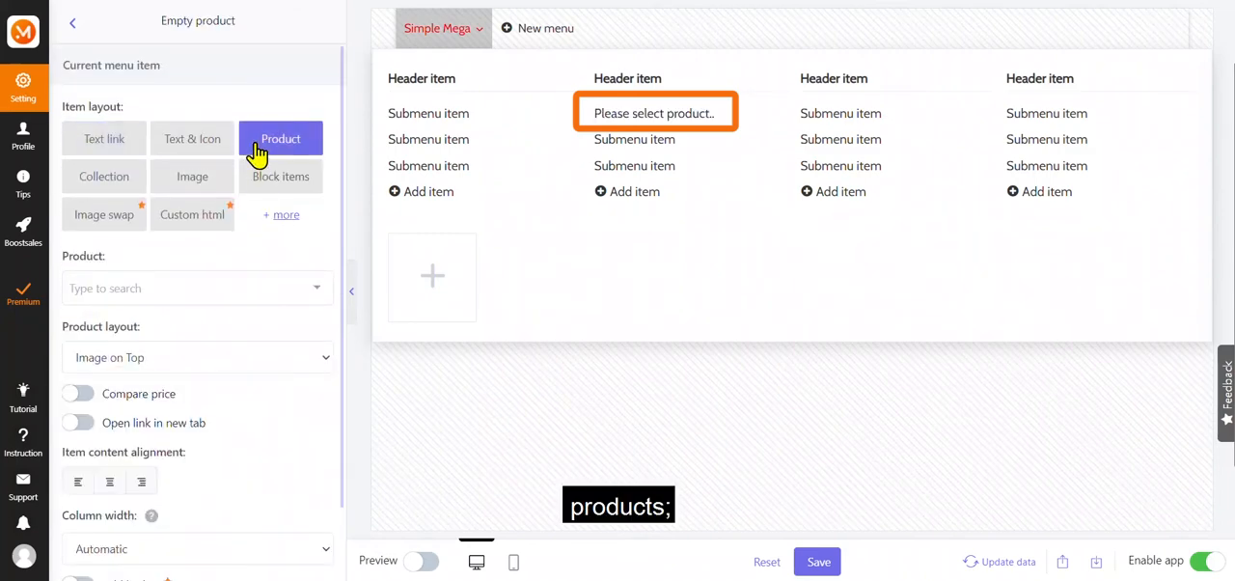
{"action": "left_click", "coordinate": [243, 289]}
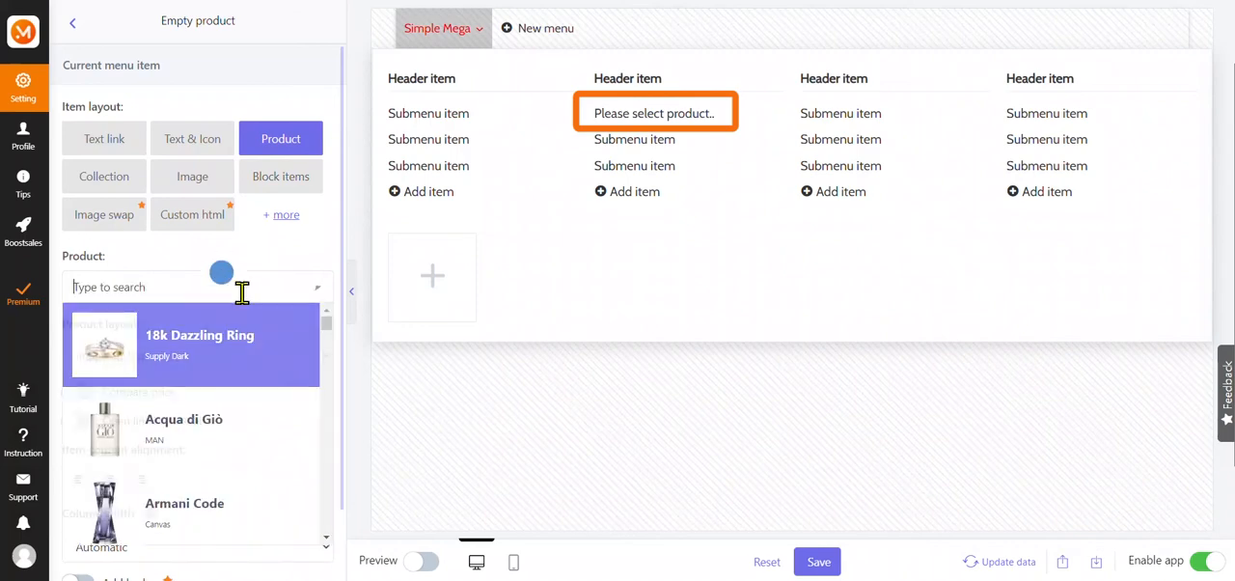
{"action": "scroll", "coordinate": [244, 406], "scroll_direction": "down", "scroll_amount": 3}
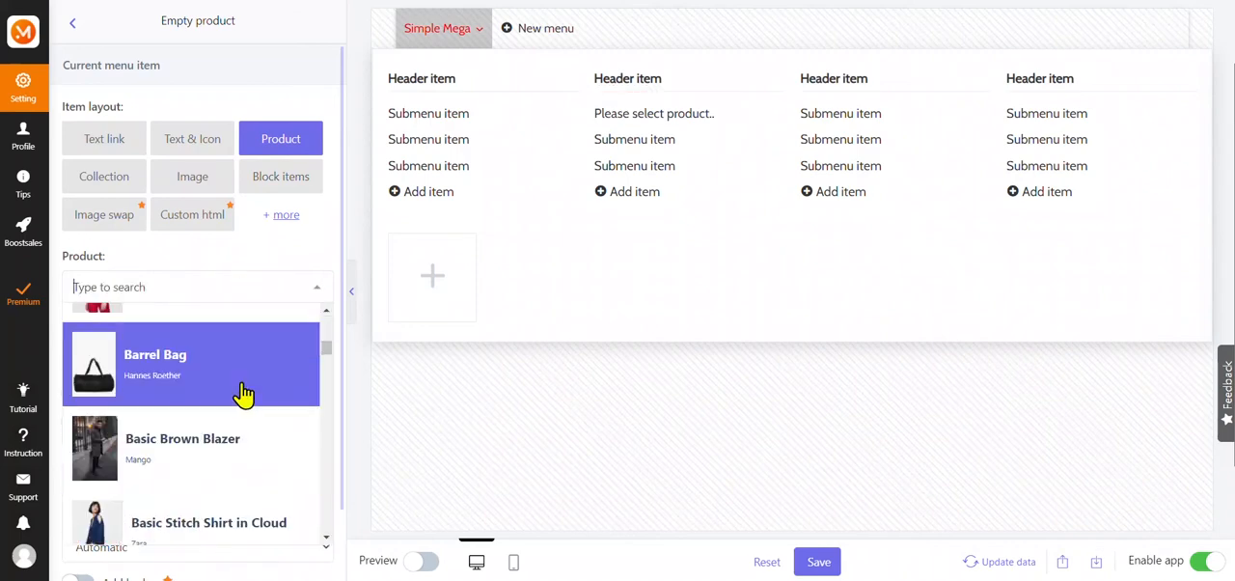
{"action": "left_click", "coordinate": [237, 372]}
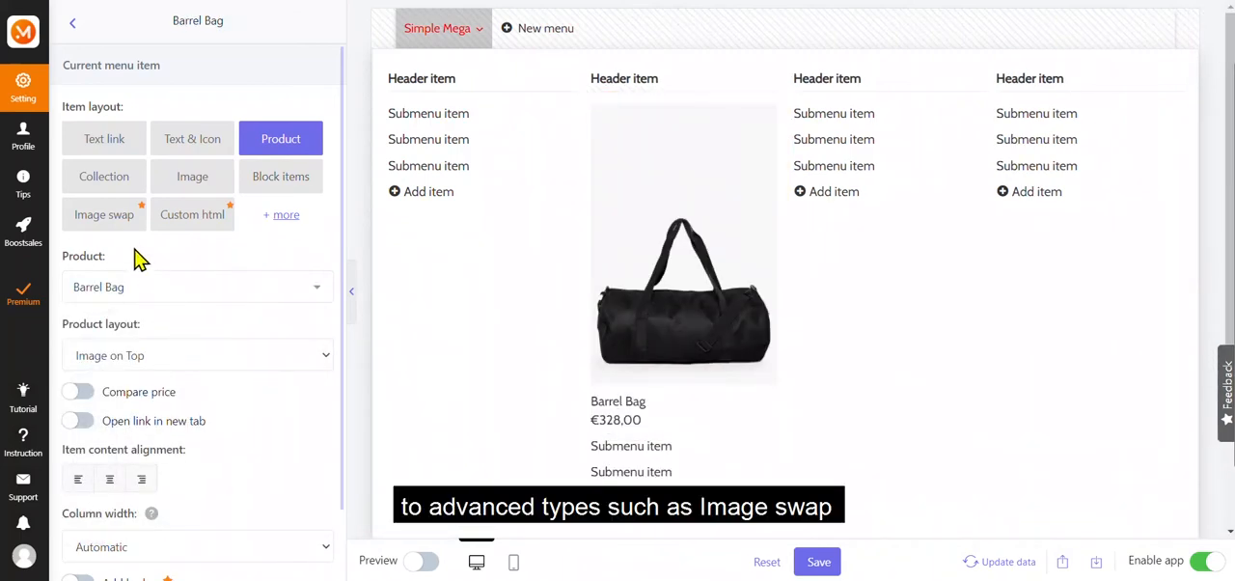
{"action": "left_click", "coordinate": [105, 214]}
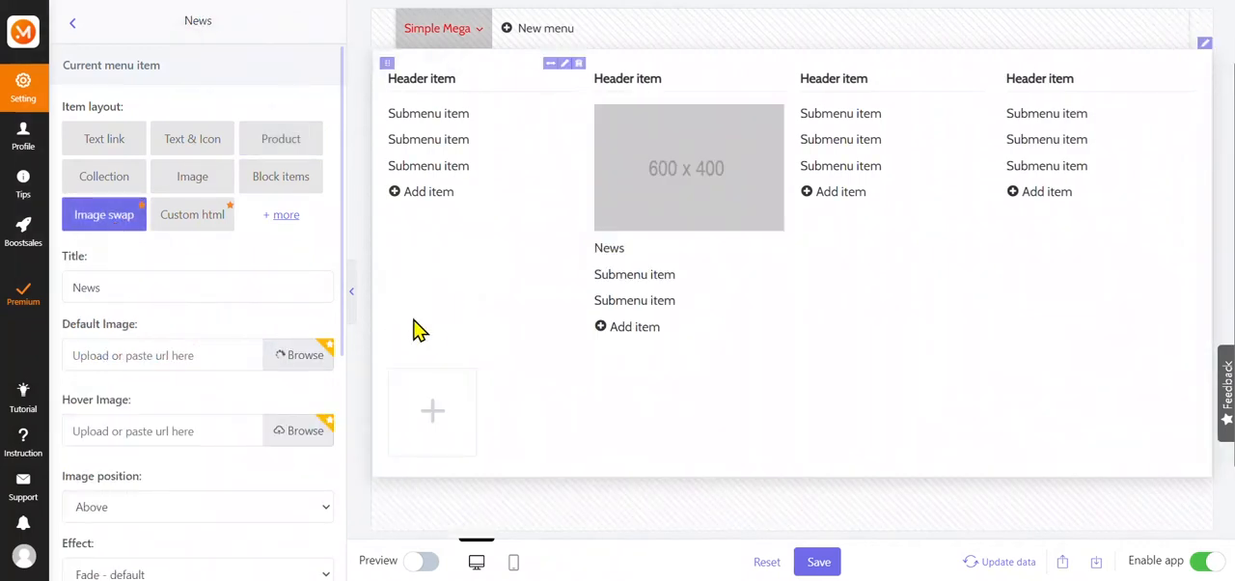
- Set the item's default and hover swap images, then change its layout to Contact form
{"action": "left_click", "coordinate": [299, 354]}
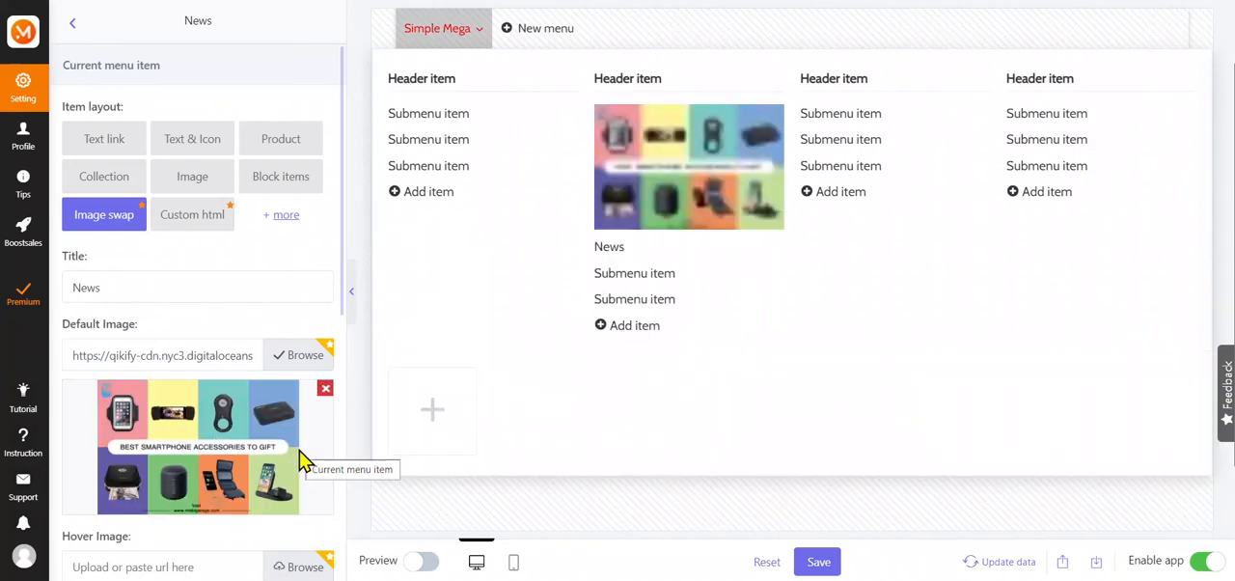
{"action": "scroll", "coordinate": [303, 460], "scroll_direction": "down", "scroll_amount": 3}
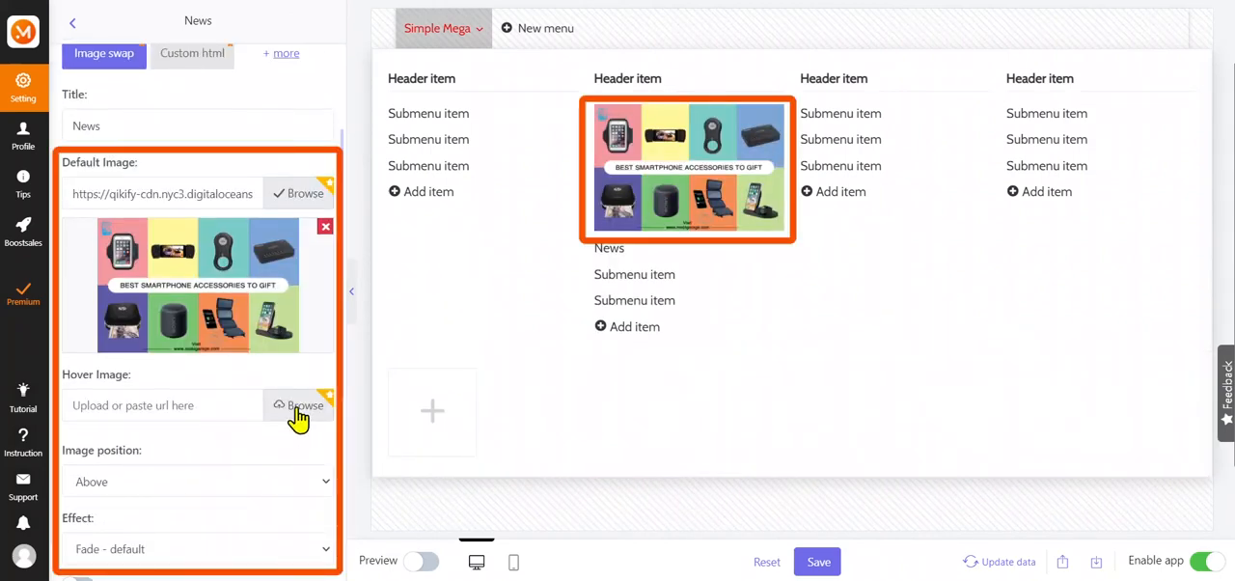
{"action": "left_click", "coordinate": [299, 407]}
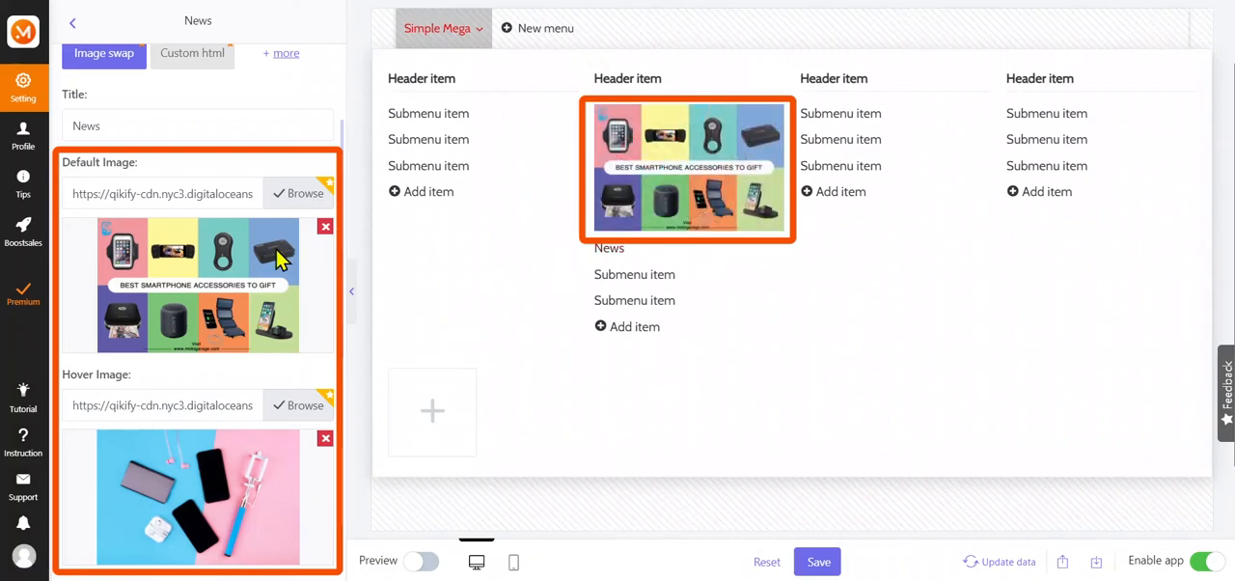
{"action": "scroll", "coordinate": [280, 256], "scroll_direction": "up", "scroll_amount": 3}
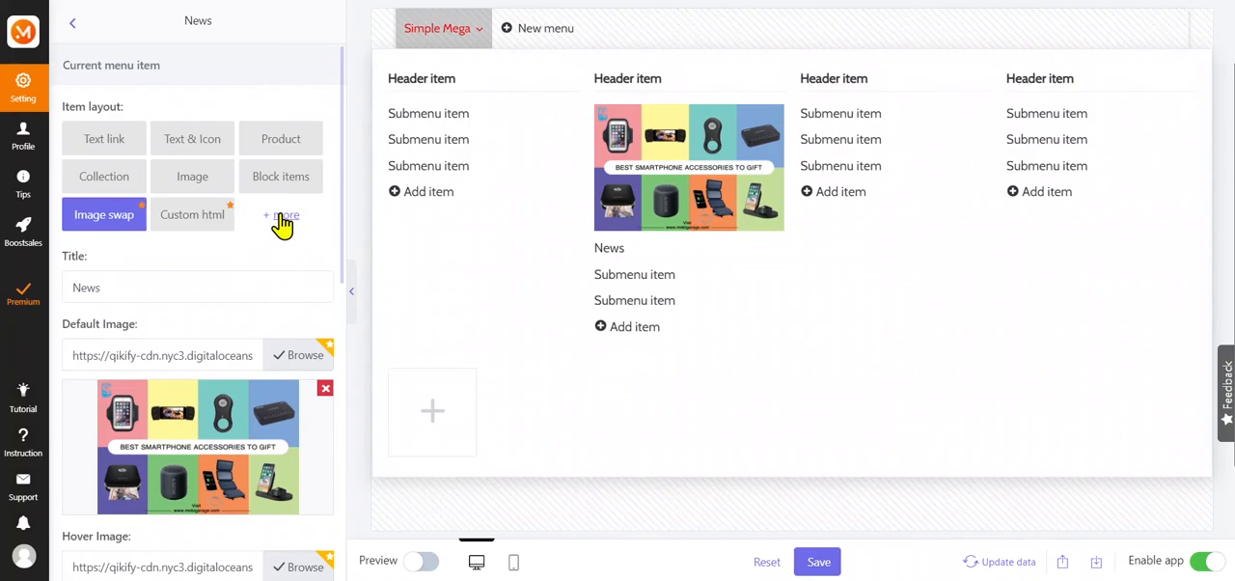
{"action": "left_click", "coordinate": [282, 217]}
{"action": "left_click", "coordinate": [280, 214]}
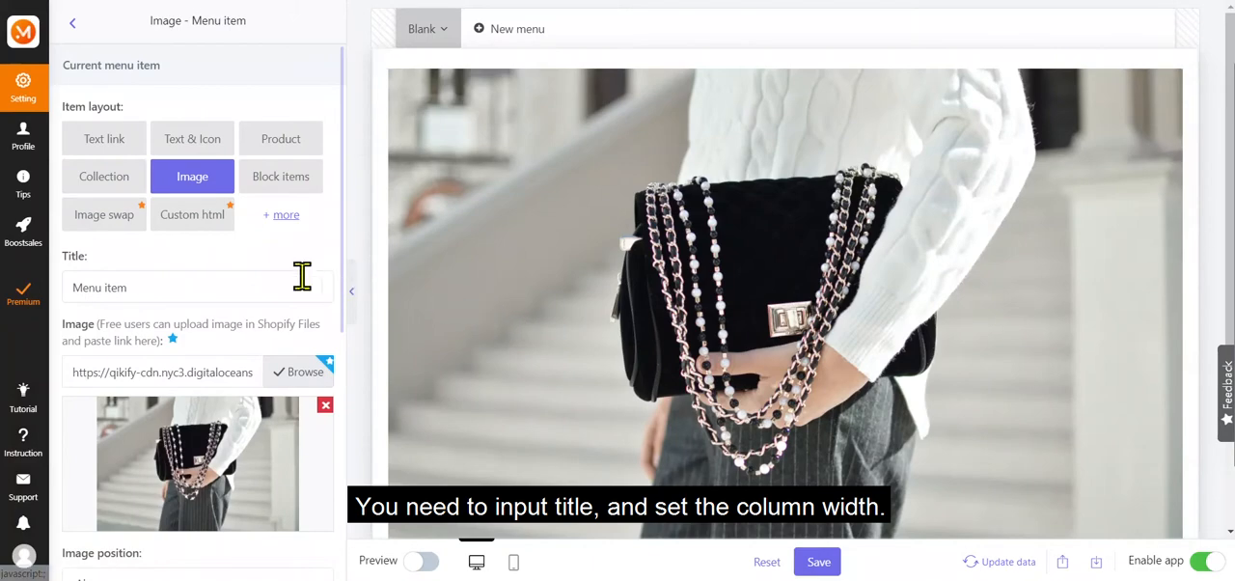
- Retitle the Blank menu's image item to Image and set its width to 4/12, then 2/12 columns
{"action": "triple_click", "coordinate": [281, 287]}
{"action": "type", "text": "Image"}
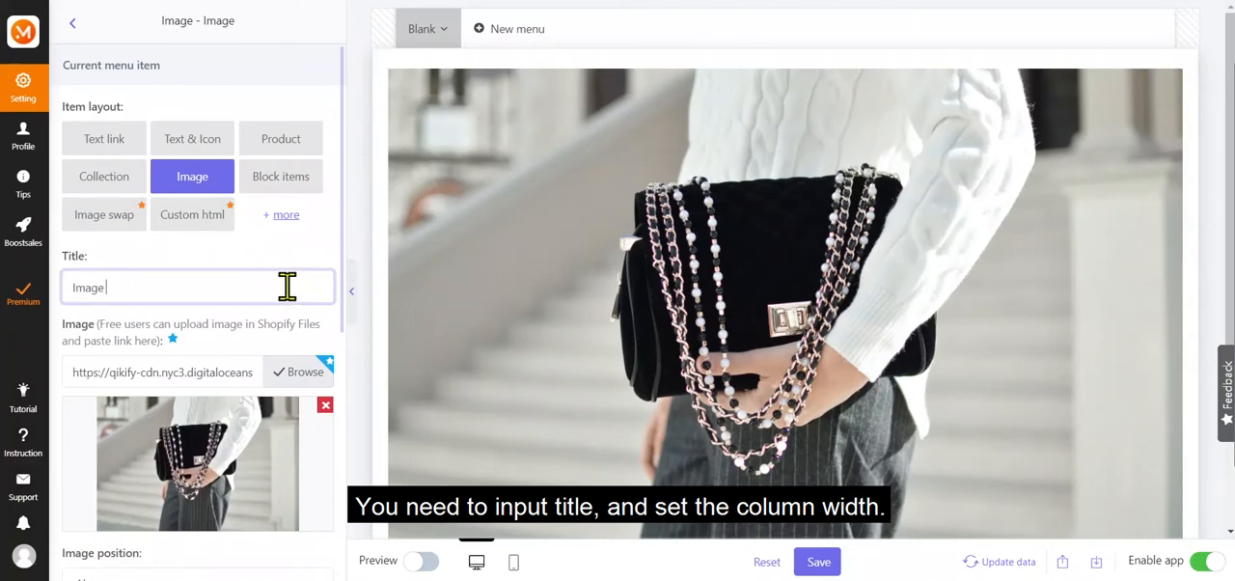
{"action": "left_click", "coordinate": [286, 333]}
{"action": "scroll", "coordinate": [285, 333], "scroll_direction": "down", "scroll_amount": 1}
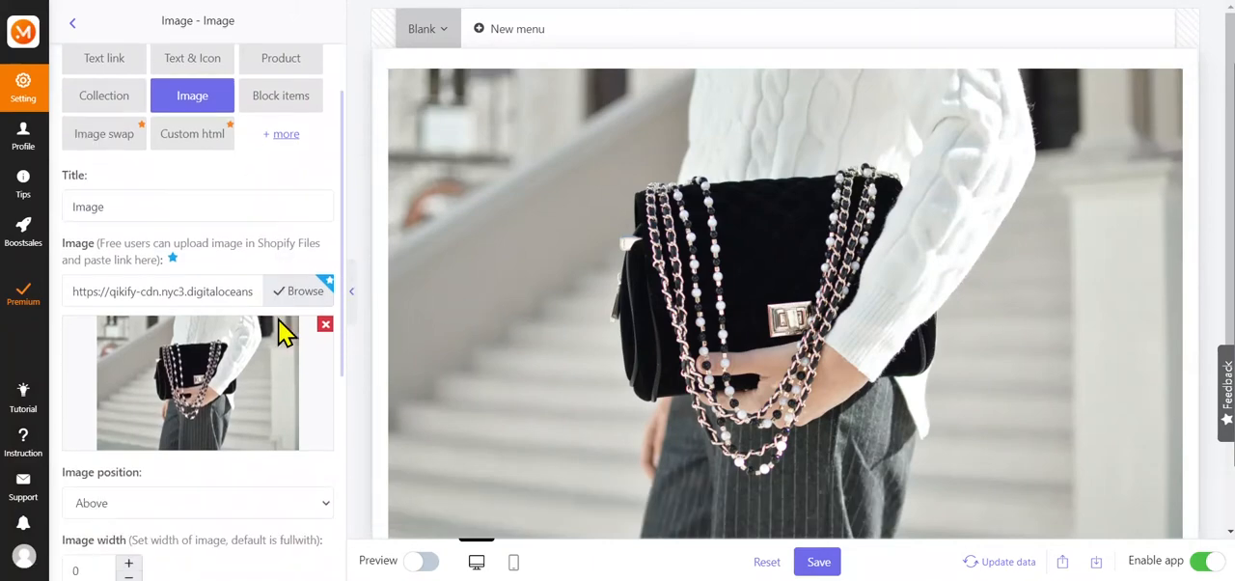
{"action": "scroll", "coordinate": [284, 333], "scroll_direction": "down", "scroll_amount": 2}
{"action": "scroll", "coordinate": [284, 333], "scroll_direction": "down", "scroll_amount": 2}
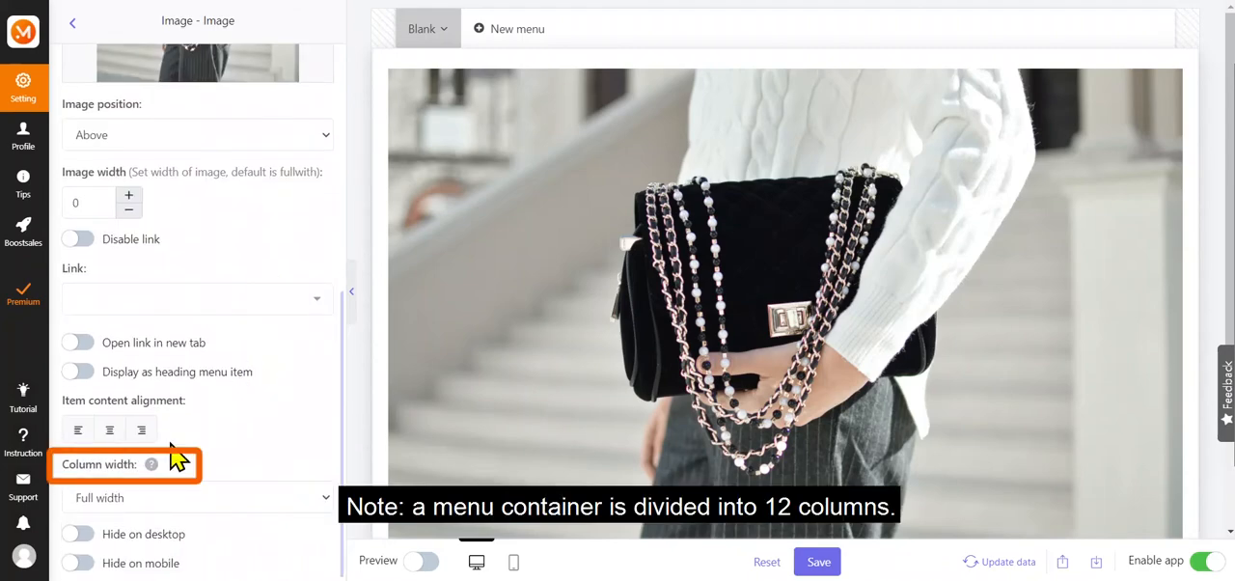
{"action": "left_click", "coordinate": [155, 497]}
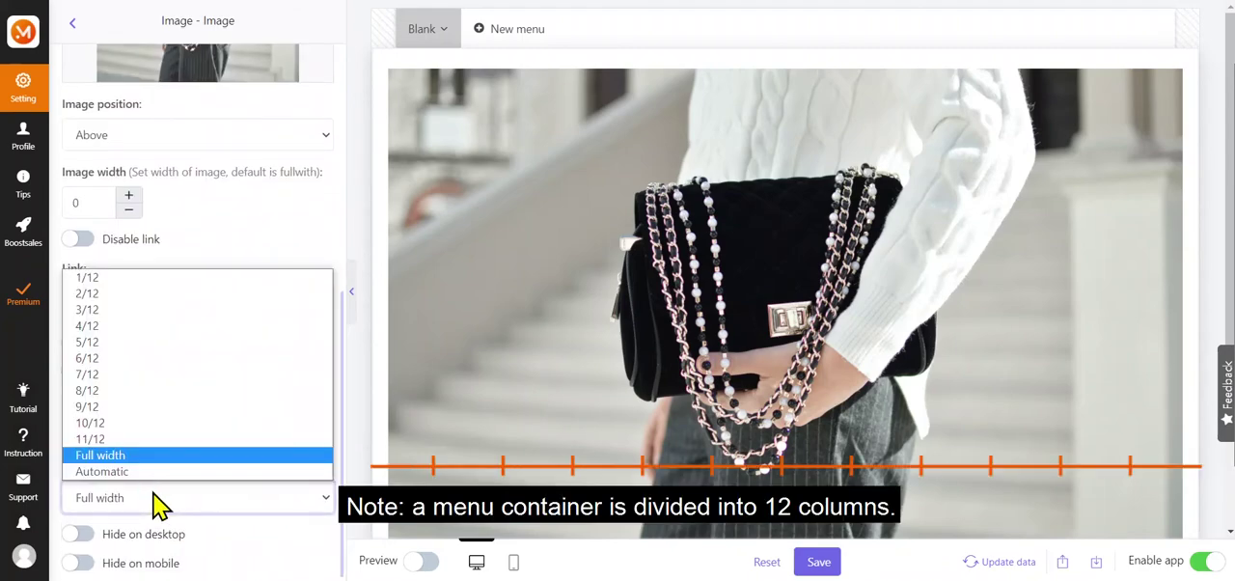
{"action": "left_click", "coordinate": [130, 328]}
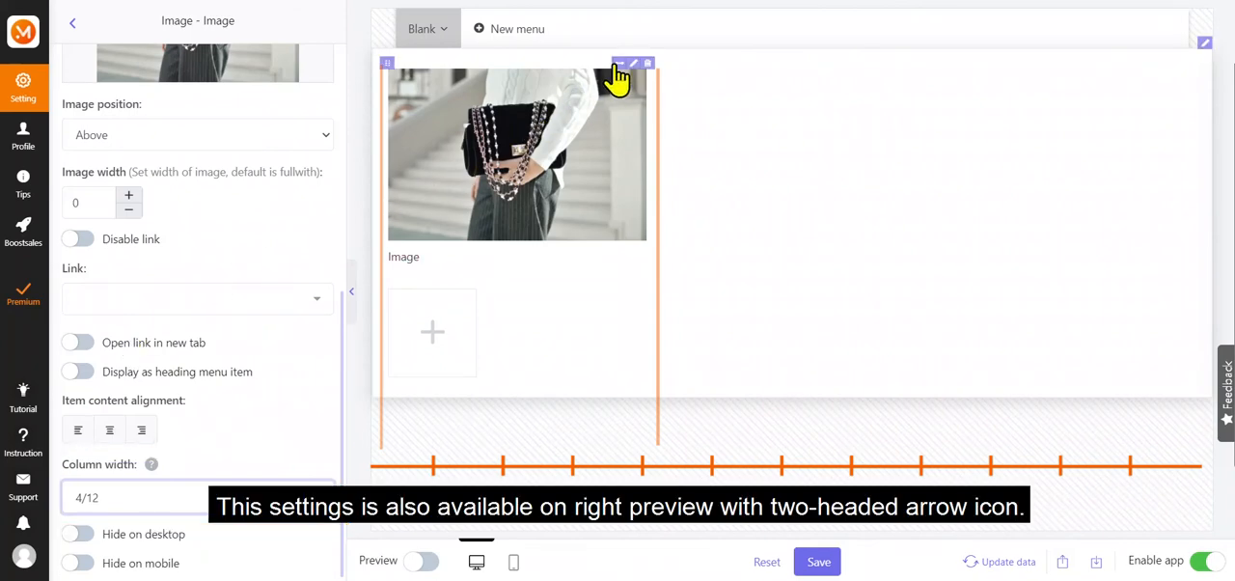
{"action": "mouse_move", "coordinate": [517, 154]}
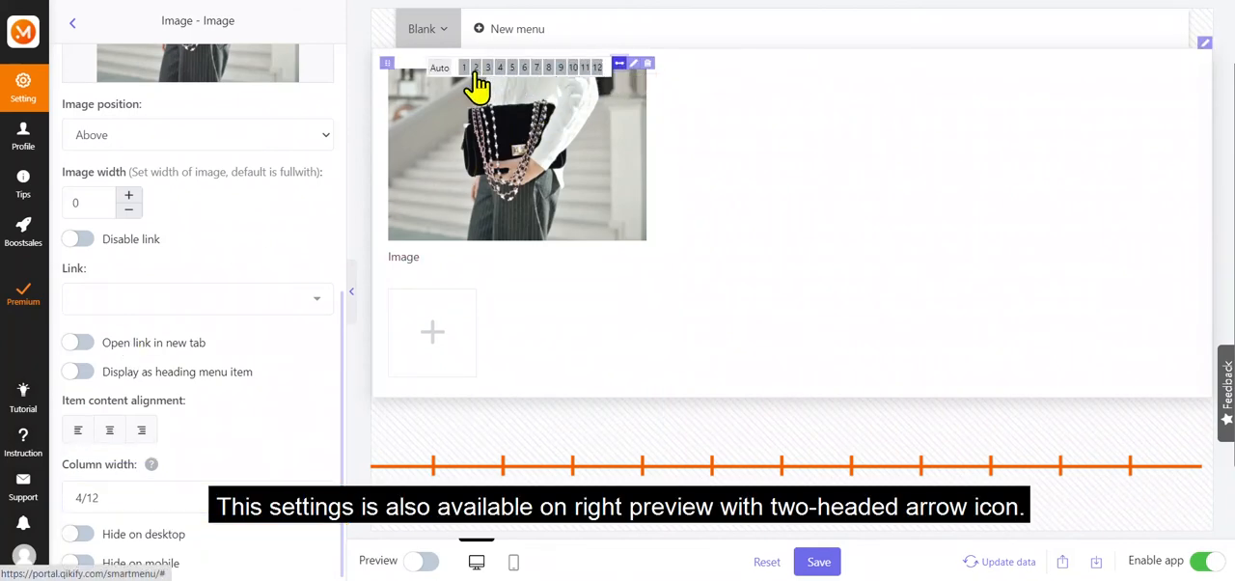
{"action": "left_click", "coordinate": [480, 77]}
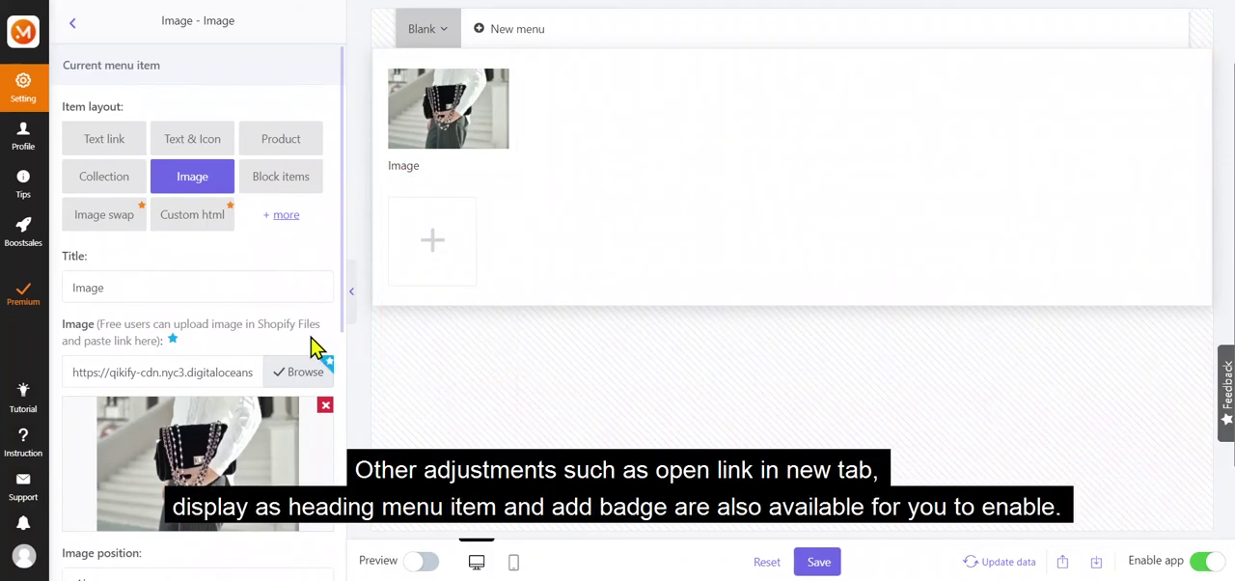
{"action": "scroll", "coordinate": [313, 348], "scroll_direction": "down", "scroll_amount": 5}
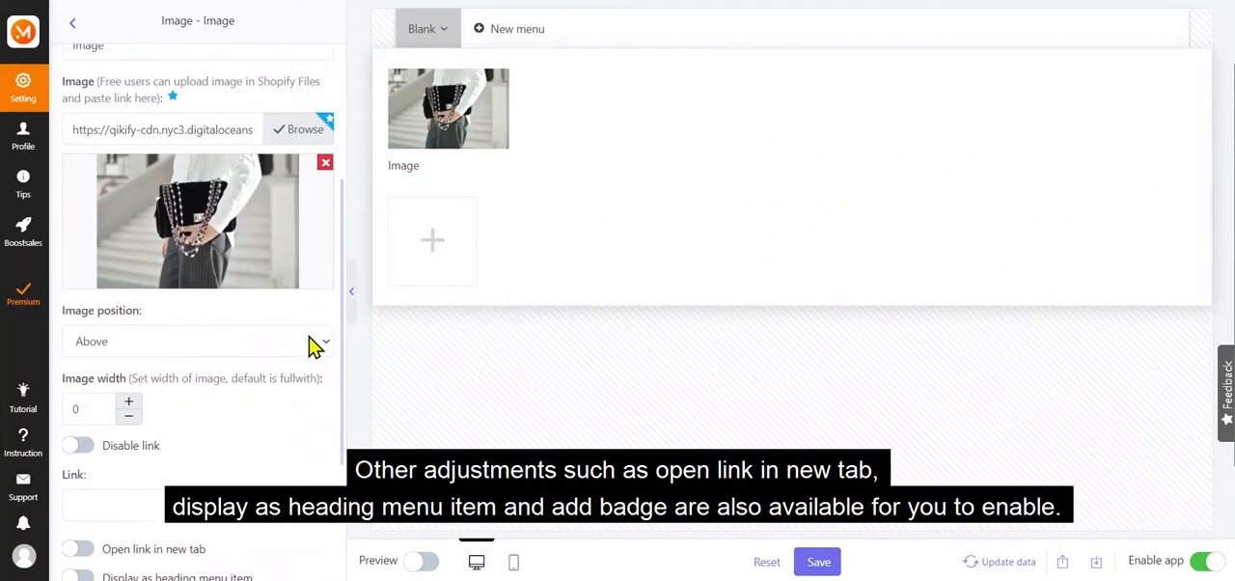
{"action": "scroll", "coordinate": [314, 348], "scroll_direction": "down", "scroll_amount": 3}
- Make the Image item open in a new tab, display as a heading, and centre its content
{"action": "left_click", "coordinate": [75, 342]}
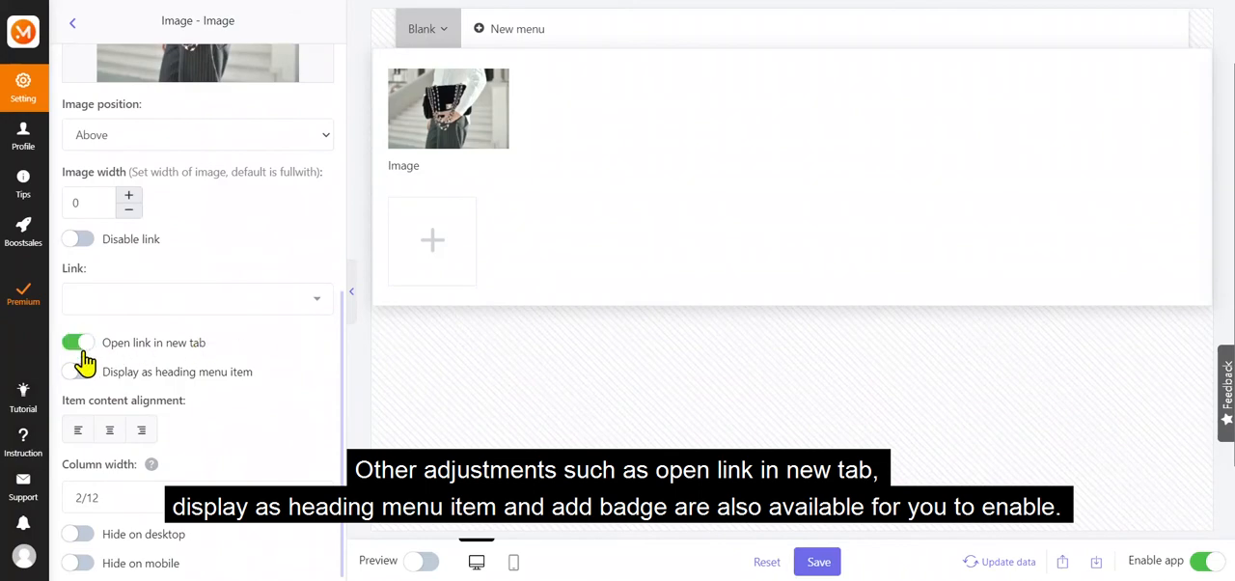
{"action": "left_click", "coordinate": [75, 372]}
{"action": "left_click", "coordinate": [110, 429]}
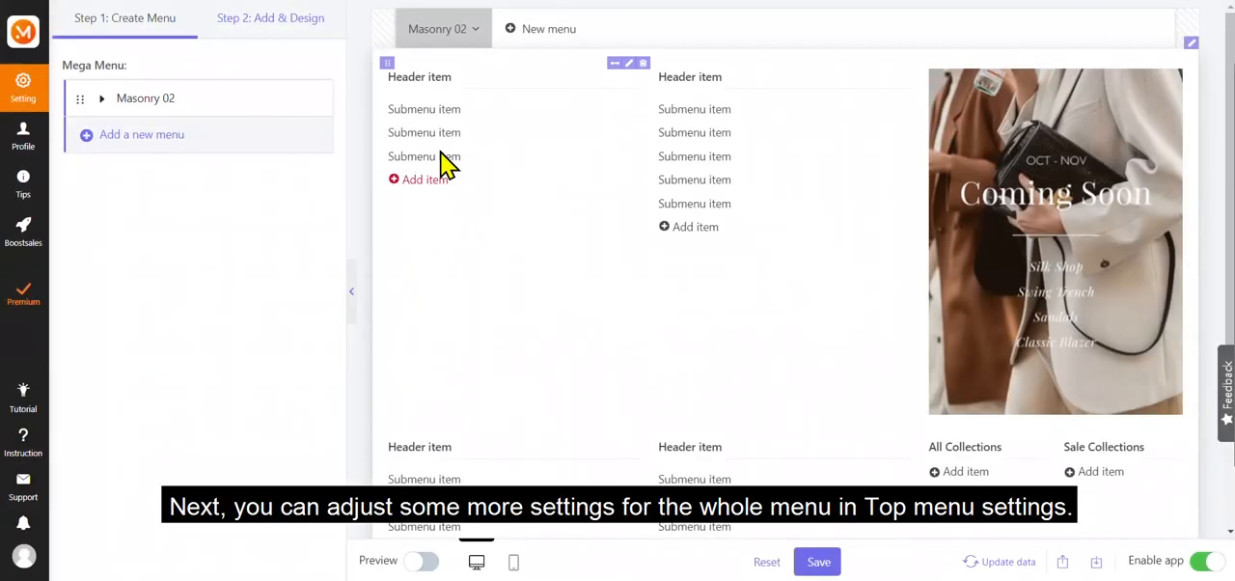
- Set the Masonry 02 top menu to open in a new tab, carry a badge, and hide on mobile
{"action": "left_click", "coordinate": [471, 21]}
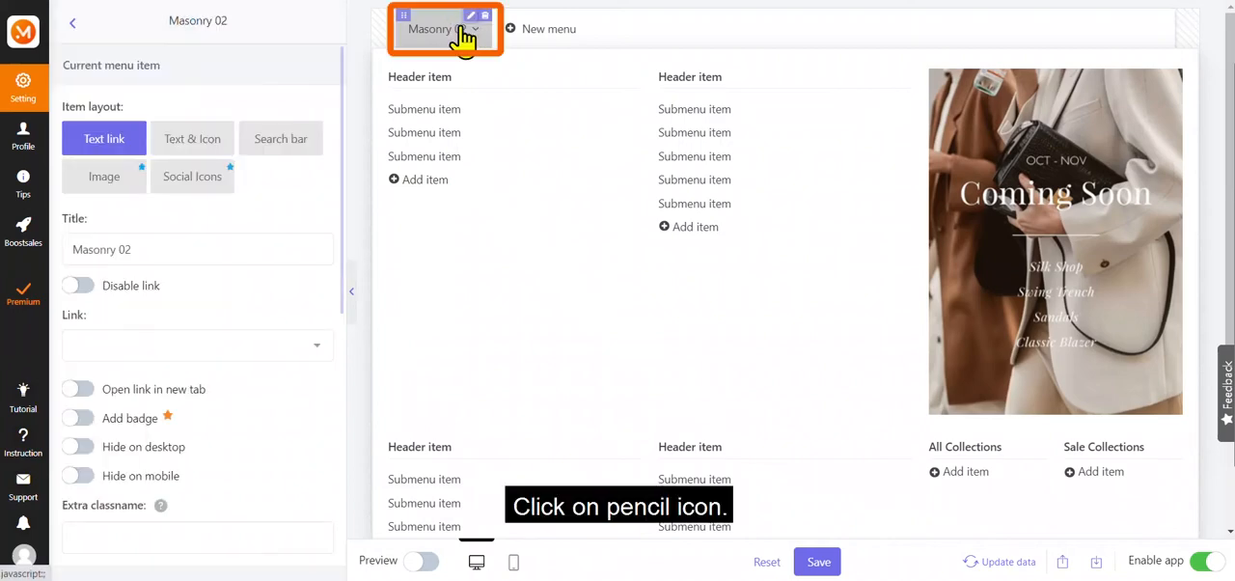
{"action": "scroll", "coordinate": [294, 220], "scroll_direction": "down", "scroll_amount": 2}
{"action": "scroll", "coordinate": [295, 220], "scroll_direction": "down", "scroll_amount": 2}
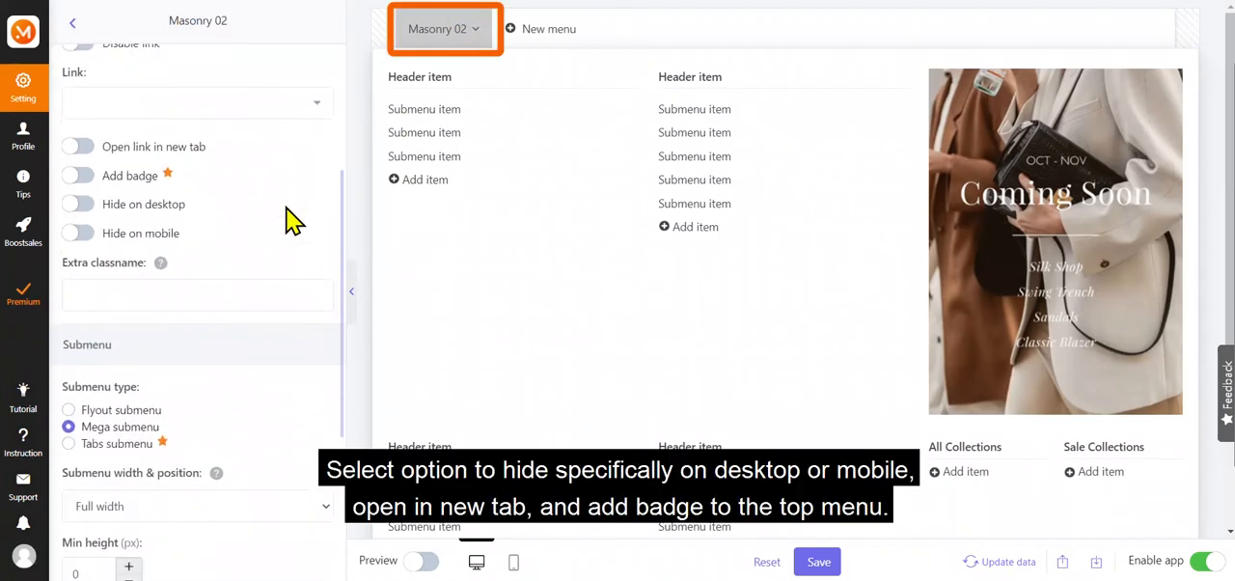
{"action": "scroll", "coordinate": [289, 208], "scroll_direction": "down", "scroll_amount": 2}
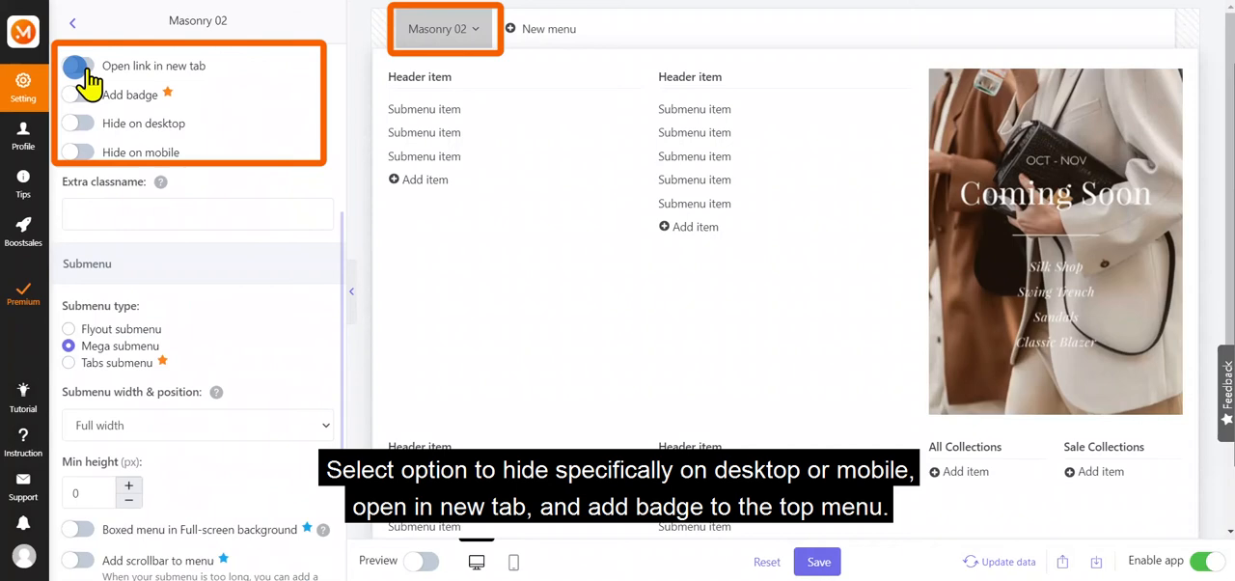
{"action": "left_click", "coordinate": [77, 65]}
{"action": "left_click", "coordinate": [78, 95]}
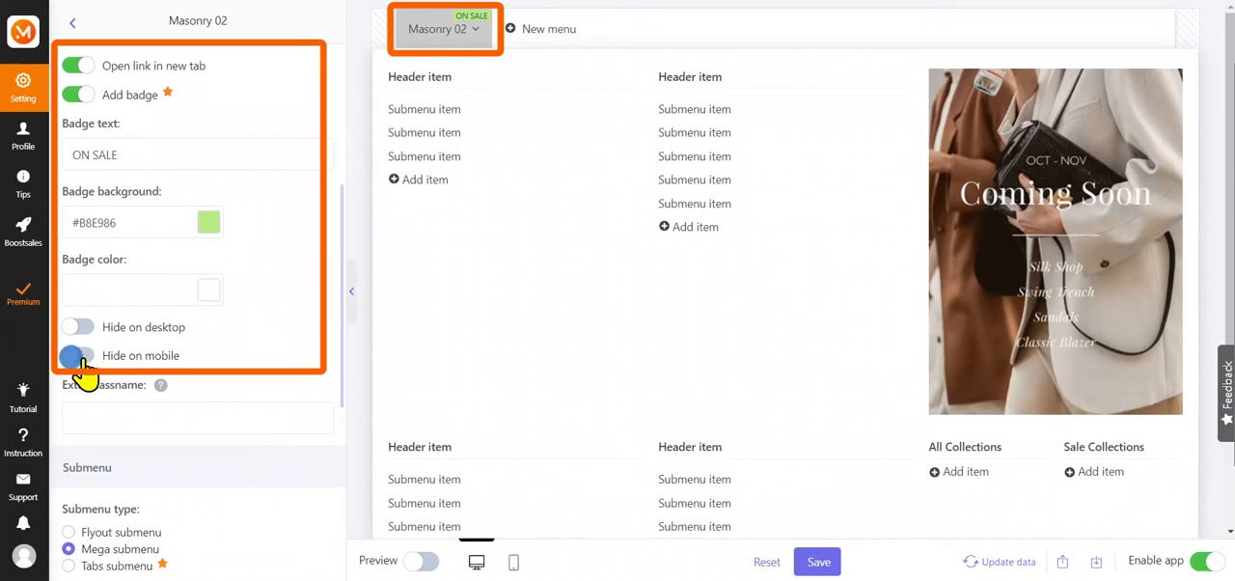
{"action": "left_click", "coordinate": [77, 355]}
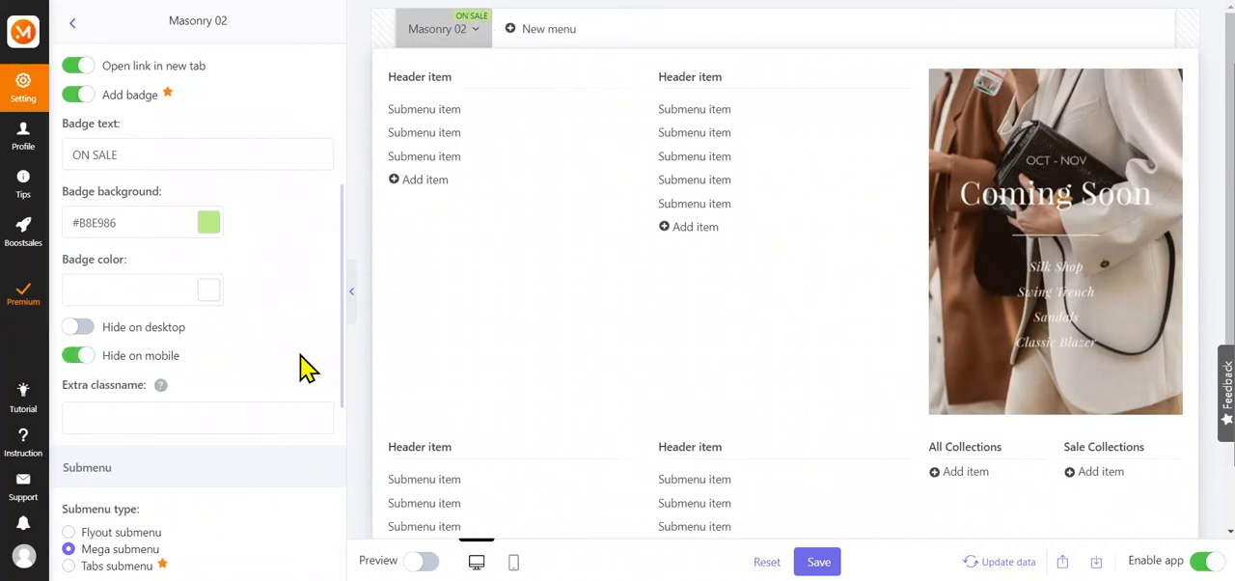
{"action": "scroll", "coordinate": [304, 367], "scroll_direction": "down", "scroll_amount": 4}
{"action": "scroll", "coordinate": [304, 367], "scroll_direction": "down", "scroll_amount": 3}
{"action": "scroll", "coordinate": [304, 367], "scroll_direction": "down", "scroll_amount": 2}
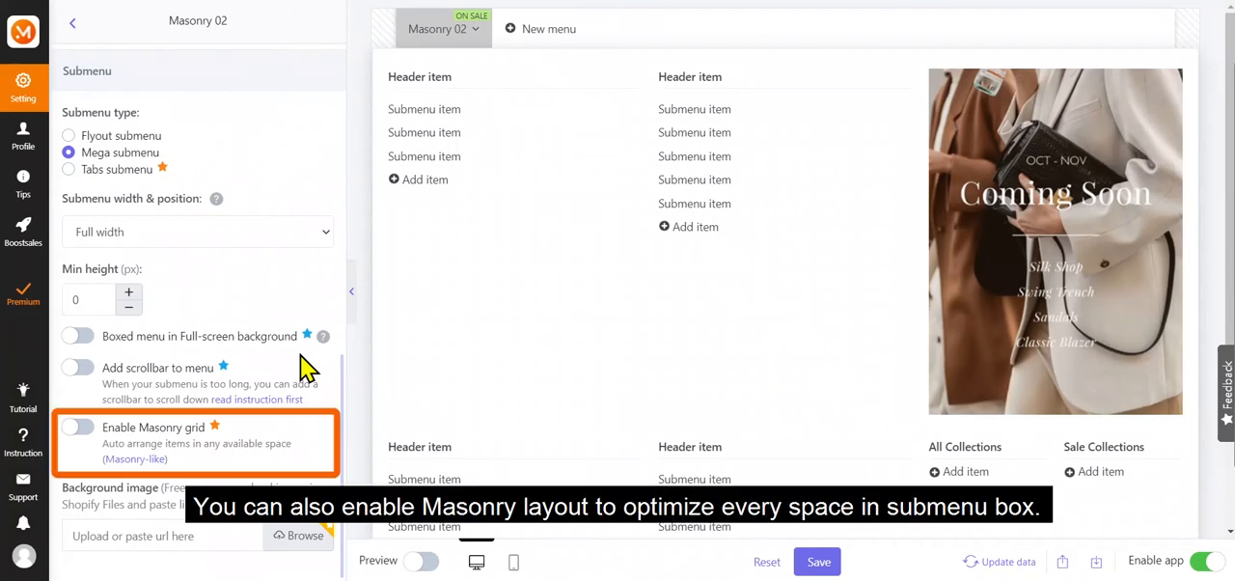
- Enable the masonry grid for Masonry 02's submenu and set it to five columns
{"action": "left_click", "coordinate": [77, 427]}
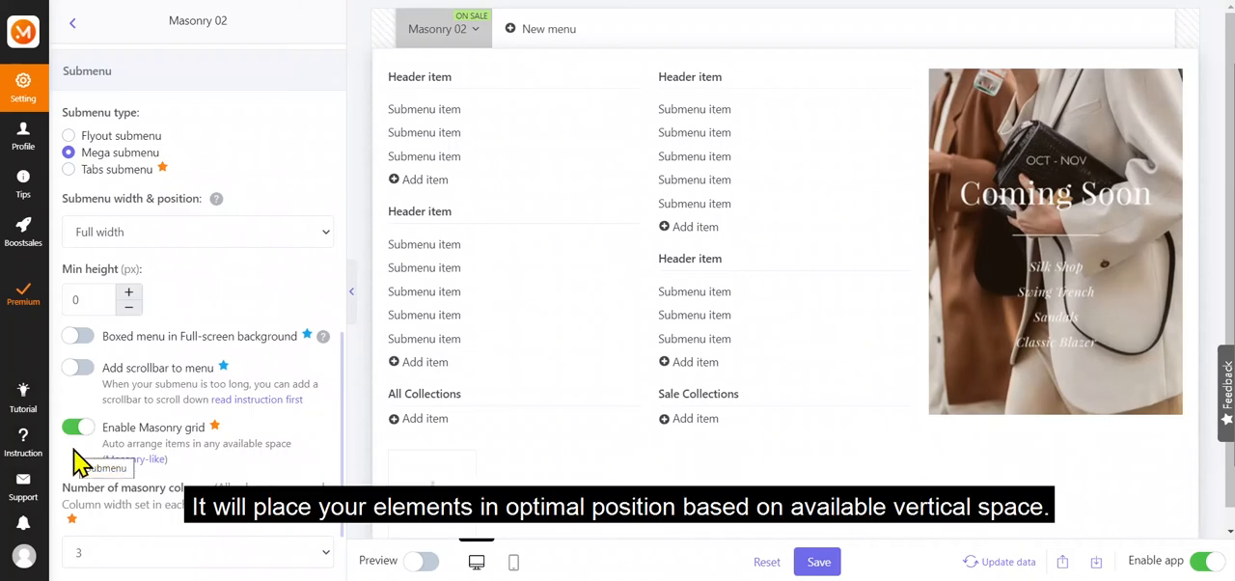
{"action": "scroll", "coordinate": [77, 458], "scroll_direction": "down", "scroll_amount": 1}
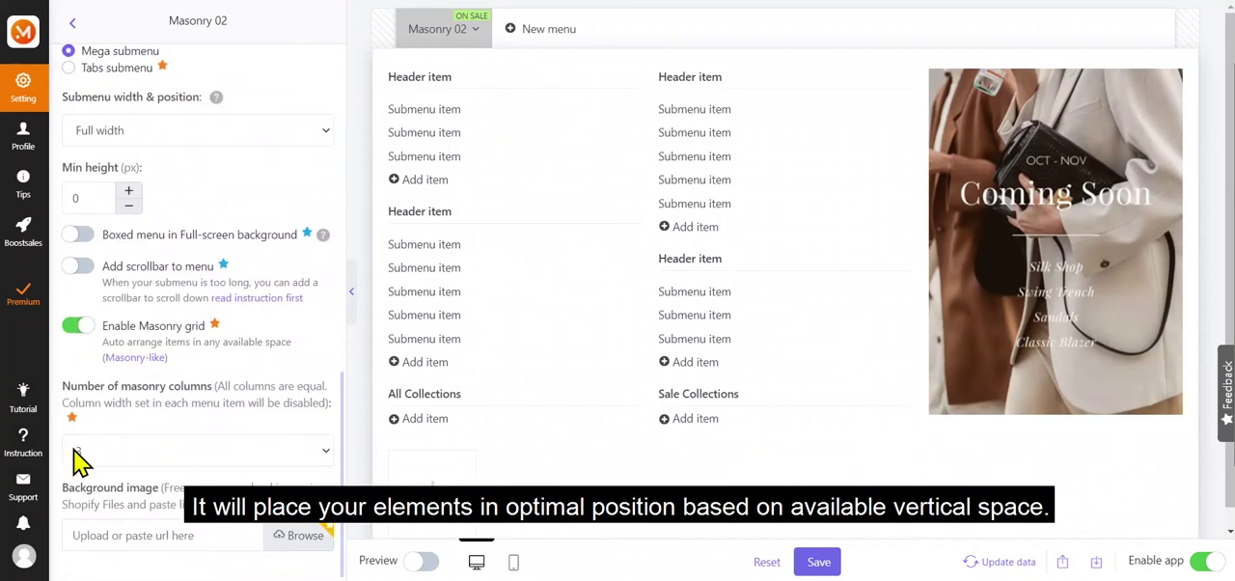
{"action": "left_click", "coordinate": [319, 450]}
{"action": "left_click", "coordinate": [289, 510]}
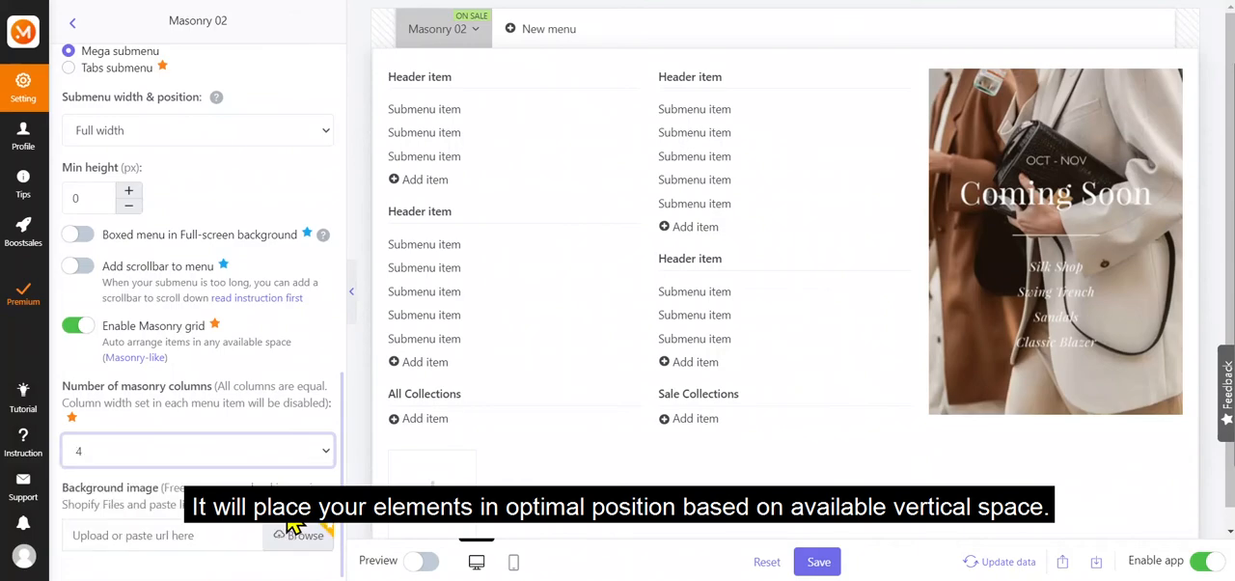
{"action": "left_click", "coordinate": [290, 450]}
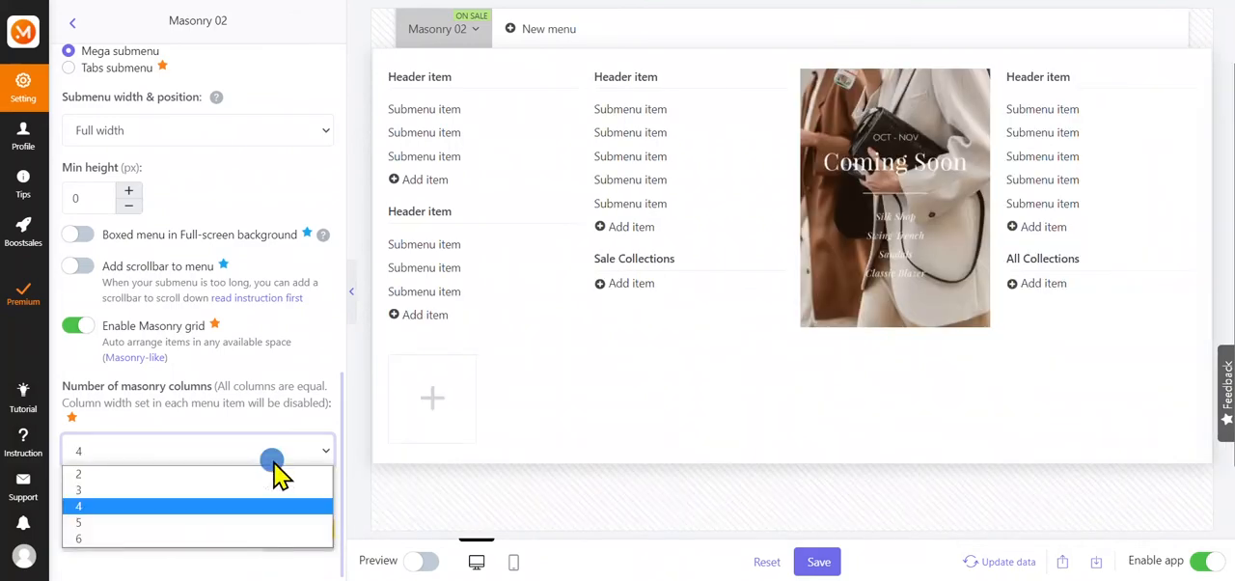
{"action": "left_click", "coordinate": [270, 524]}
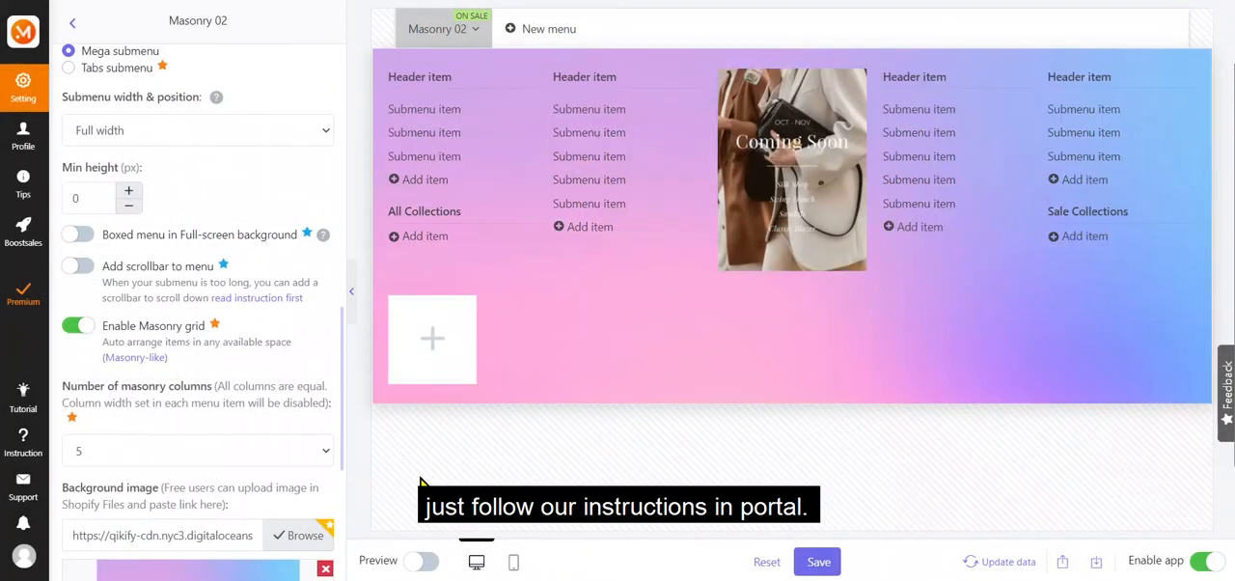
{"action": "scroll", "coordinate": [347, 482], "scroll_direction": "down", "scroll_amount": 3}
{"action": "scroll", "coordinate": [347, 492], "scroll_direction": "down", "scroll_amount": 1}
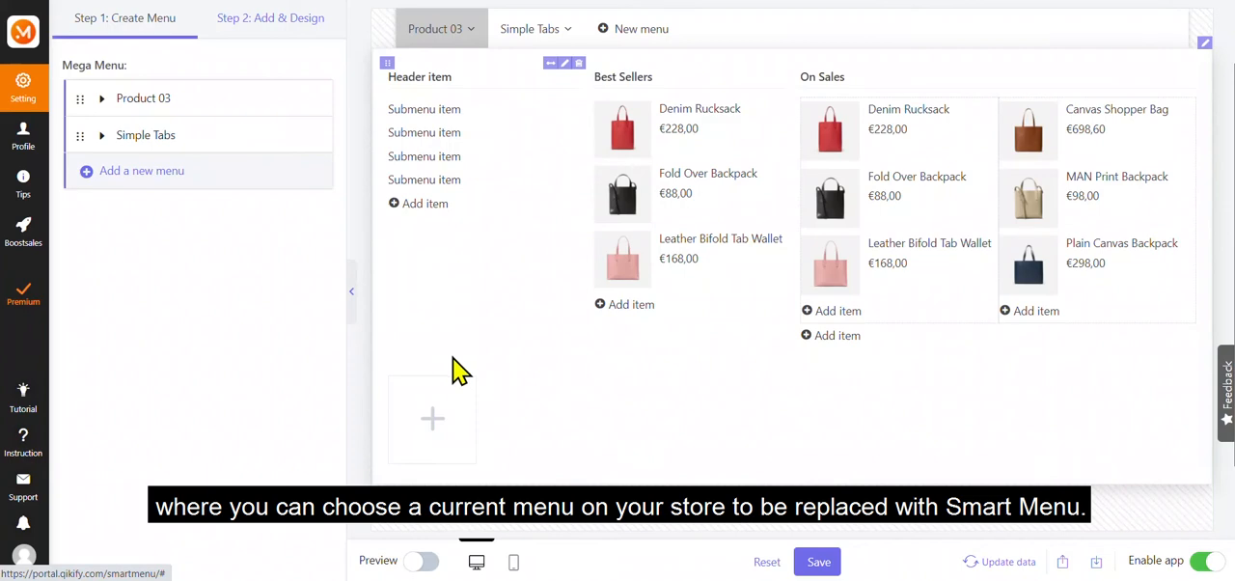
- Go to Step 2: Add & Design and choose the store menu to replace from Shopify navigation
{"action": "left_click", "coordinate": [290, 24]}
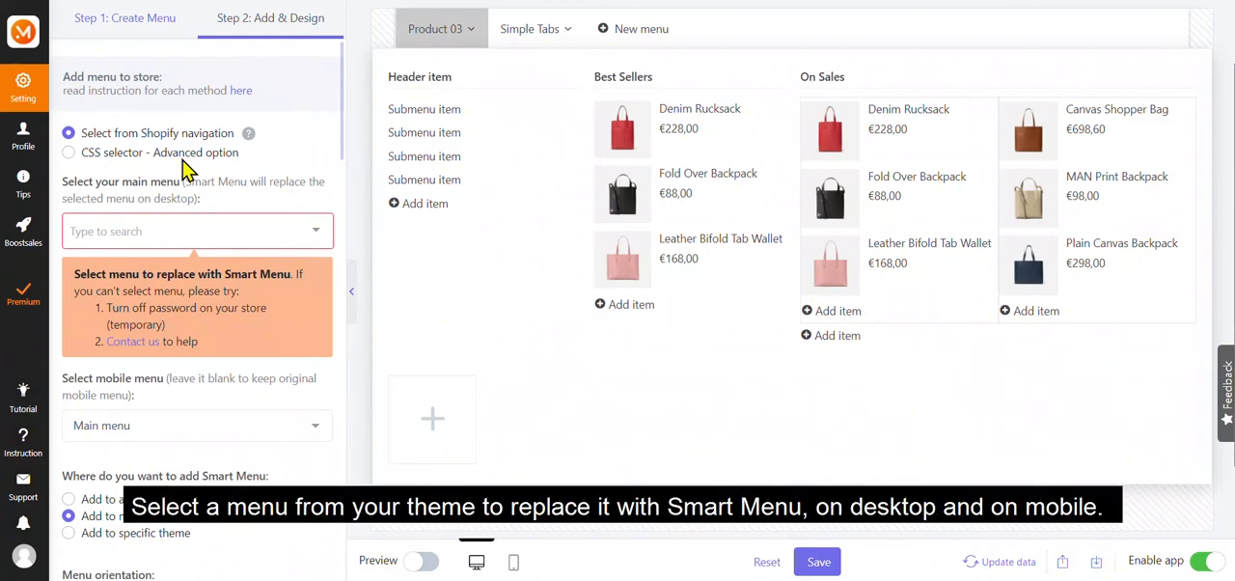
{"action": "left_click", "coordinate": [193, 224]}
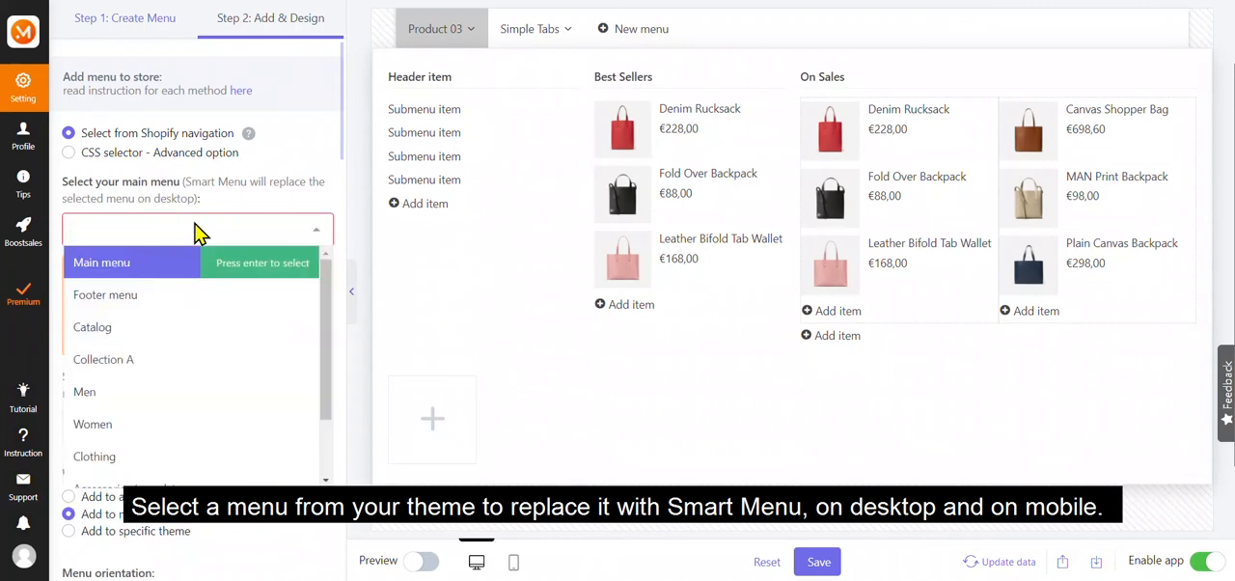
{"action": "left_click", "coordinate": [237, 262]}
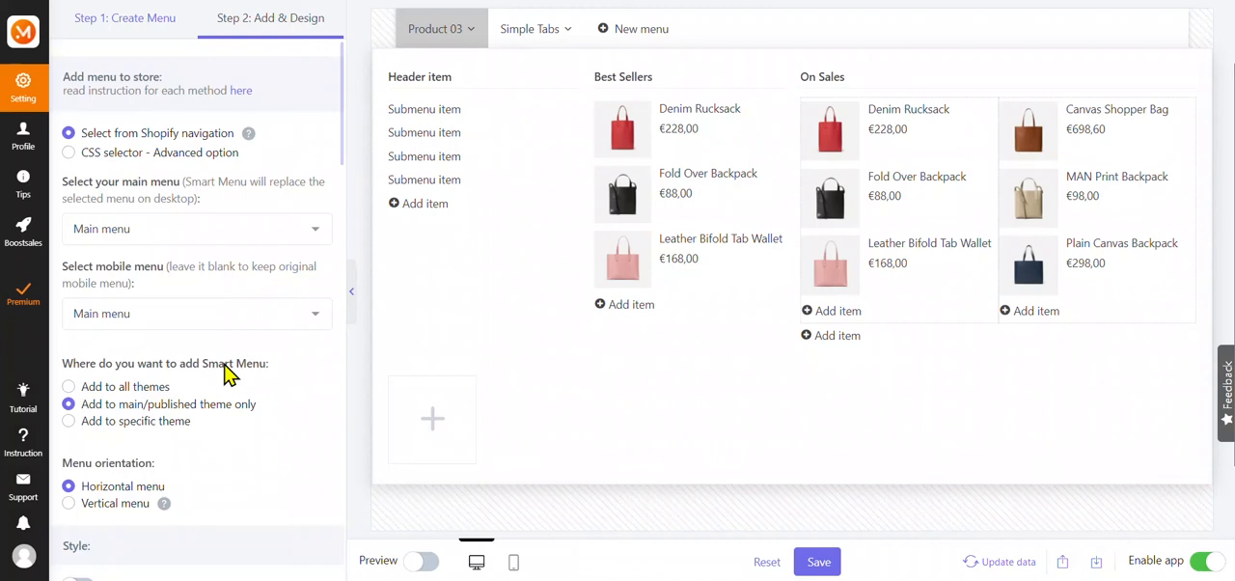
{"action": "scroll", "coordinate": [227, 372], "scroll_direction": "down", "scroll_amount": 2}
{"action": "scroll", "coordinate": [198, 321], "scroll_direction": "down", "scroll_amount": 2}
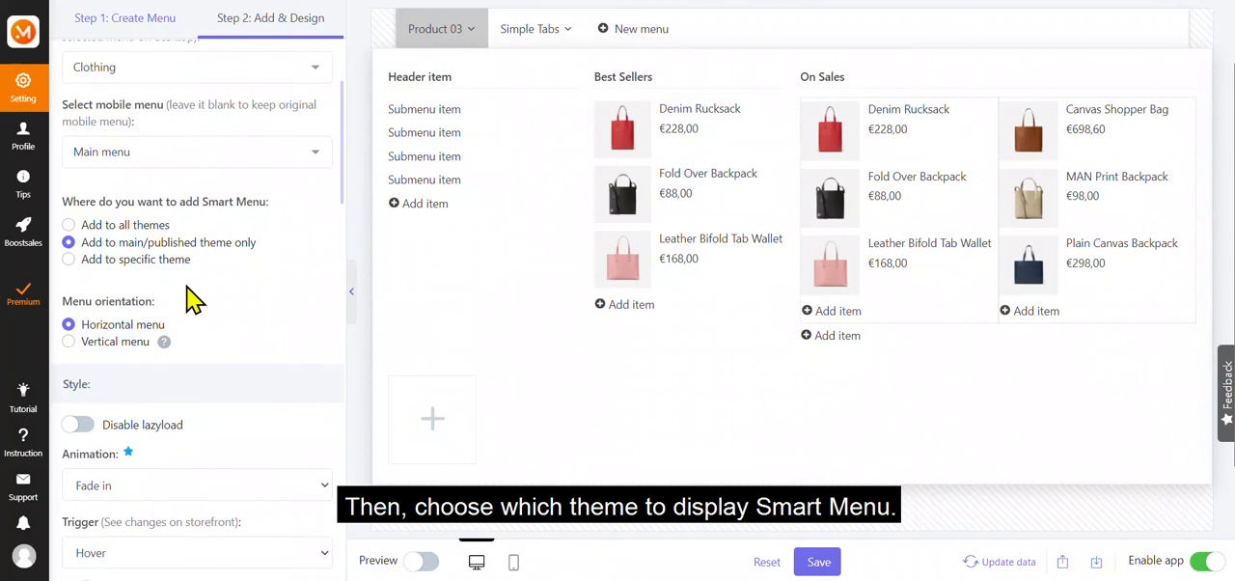
- Add the menu to all themes, use a vertical orientation, and set the submenu trigger to Click
{"action": "left_click", "coordinate": [153, 225]}
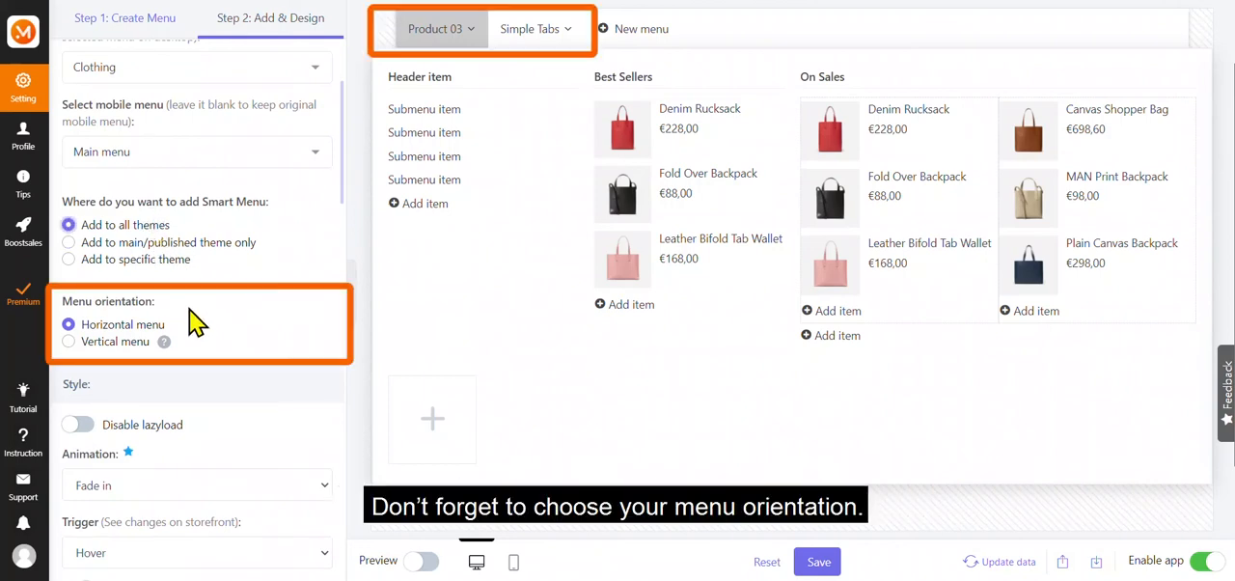
{"action": "left_click", "coordinate": [143, 342]}
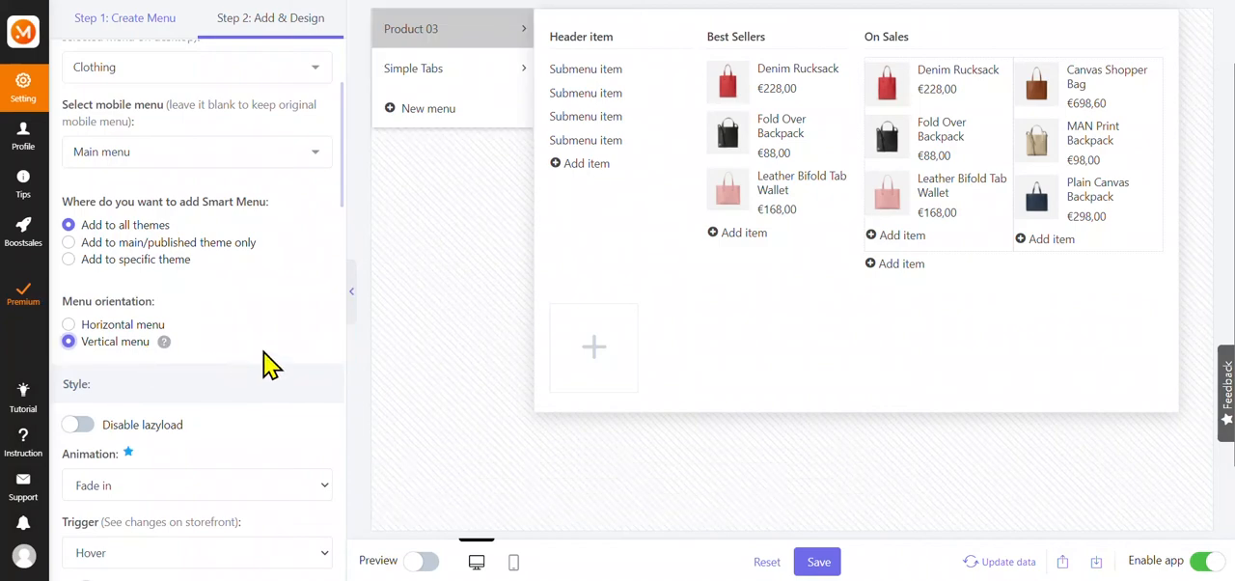
{"action": "scroll", "coordinate": [270, 364], "scroll_direction": "down", "scroll_amount": 3}
{"action": "scroll", "coordinate": [261, 337], "scroll_direction": "down", "scroll_amount": 2}
{"action": "left_click", "coordinate": [258, 310]}
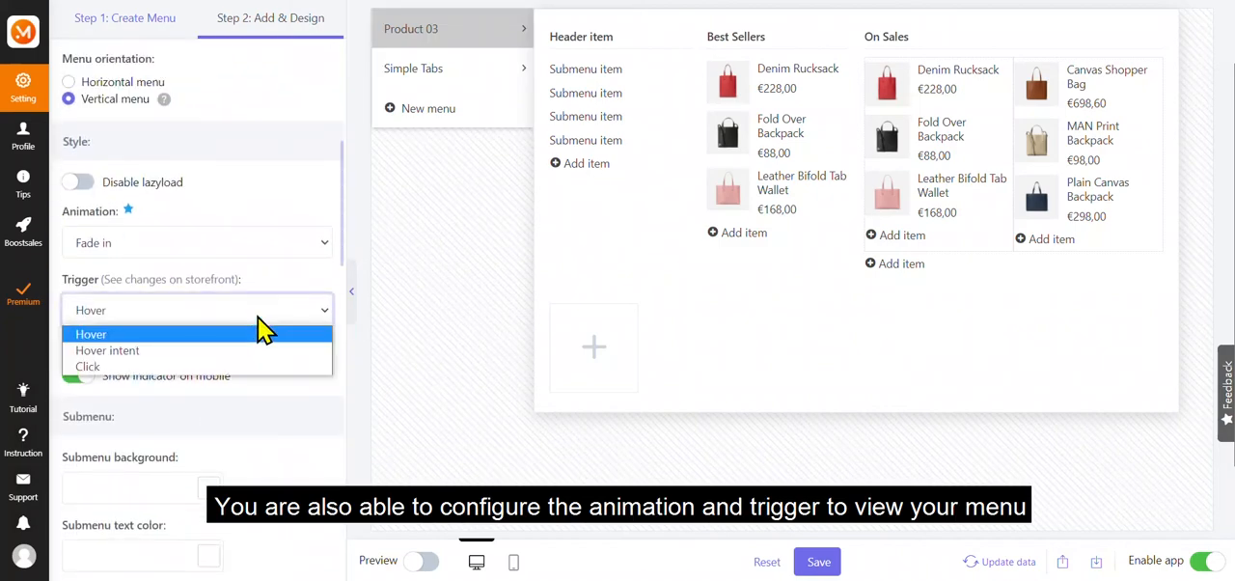
{"action": "left_click", "coordinate": [256, 351]}
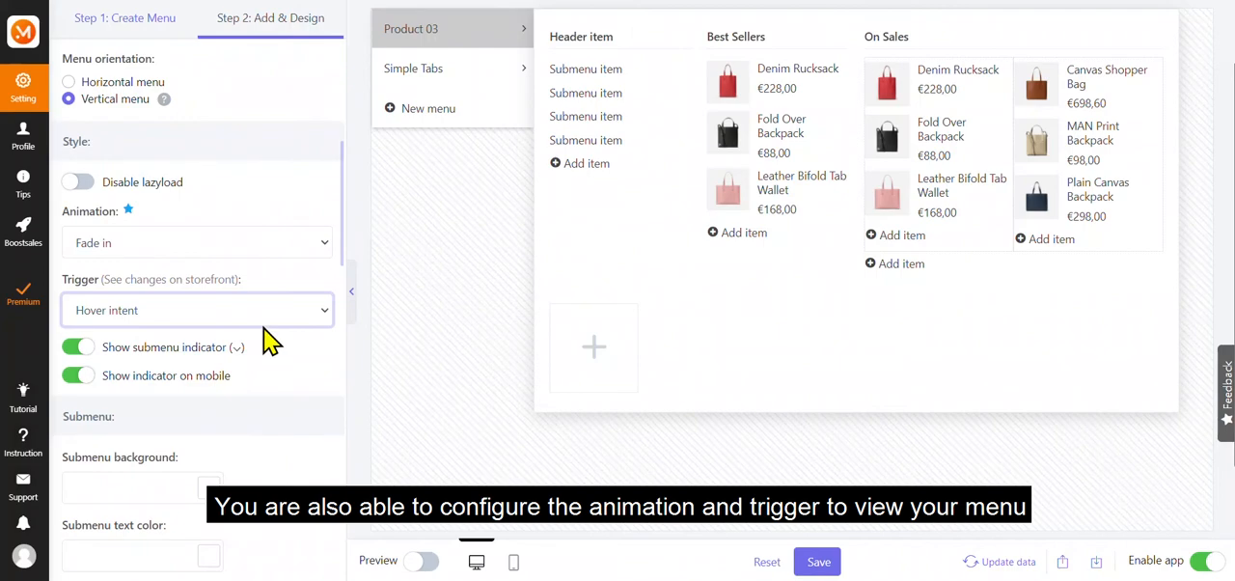
{"action": "left_click", "coordinate": [270, 310]}
{"action": "left_click", "coordinate": [258, 365]}
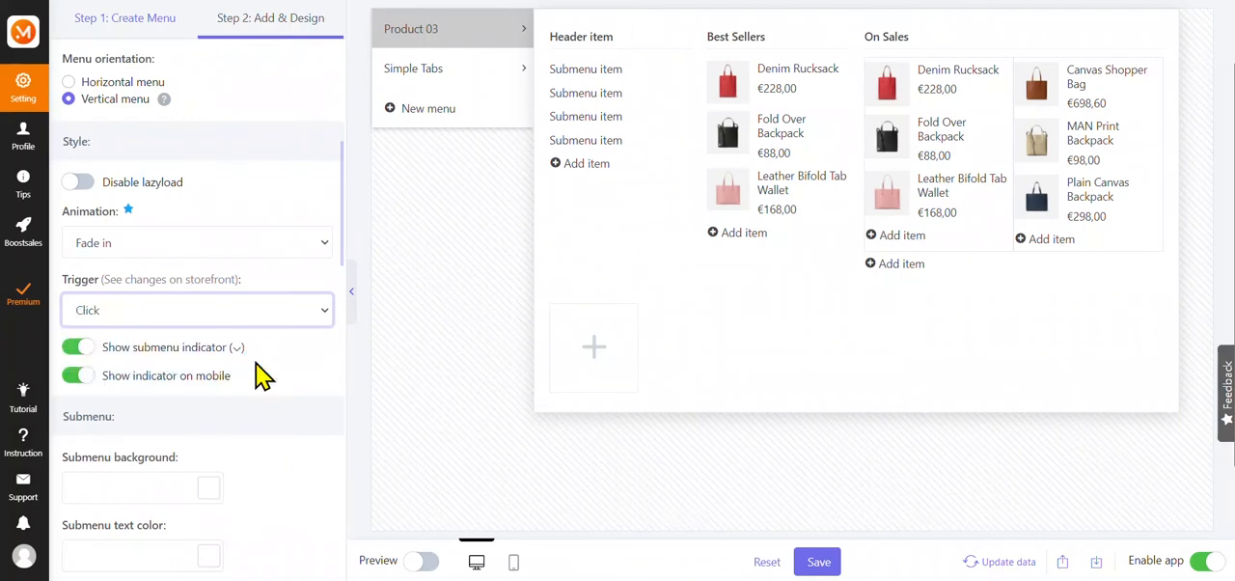
{"action": "scroll", "coordinate": [263, 375], "scroll_direction": "down", "scroll_amount": 3}
{"action": "scroll", "coordinate": [263, 375], "scroll_direction": "down", "scroll_amount": 3}
{"action": "scroll", "coordinate": [263, 374], "scroll_direction": "down", "scroll_amount": 2}
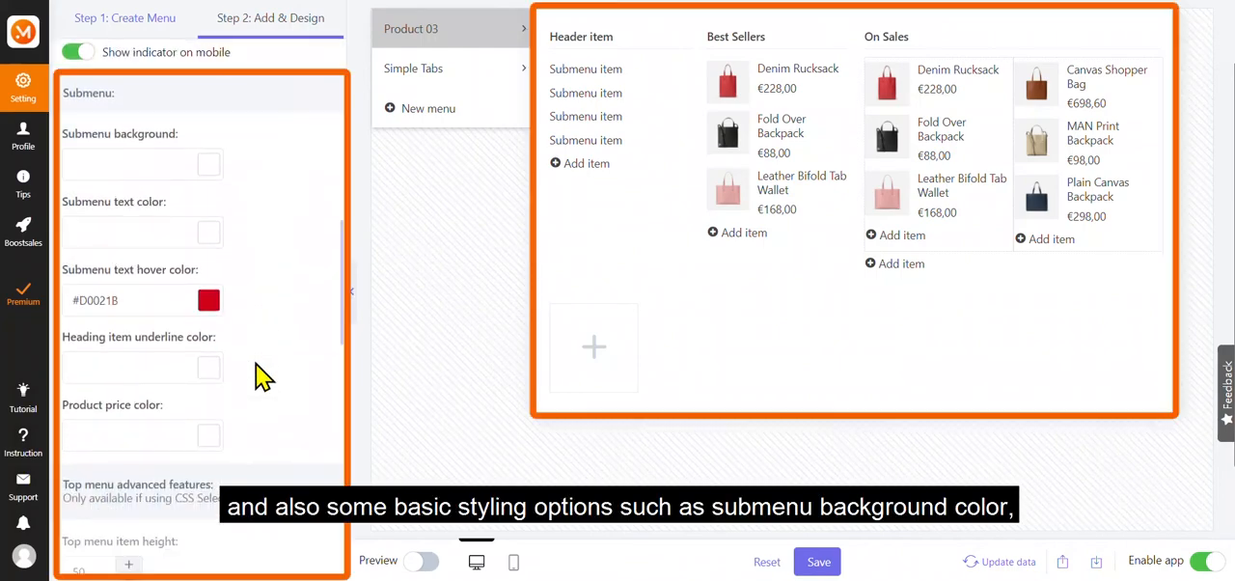
- Set submenu colours: grey background, red text, light green hover, white product prices
{"action": "left_click", "coordinate": [208, 164]}
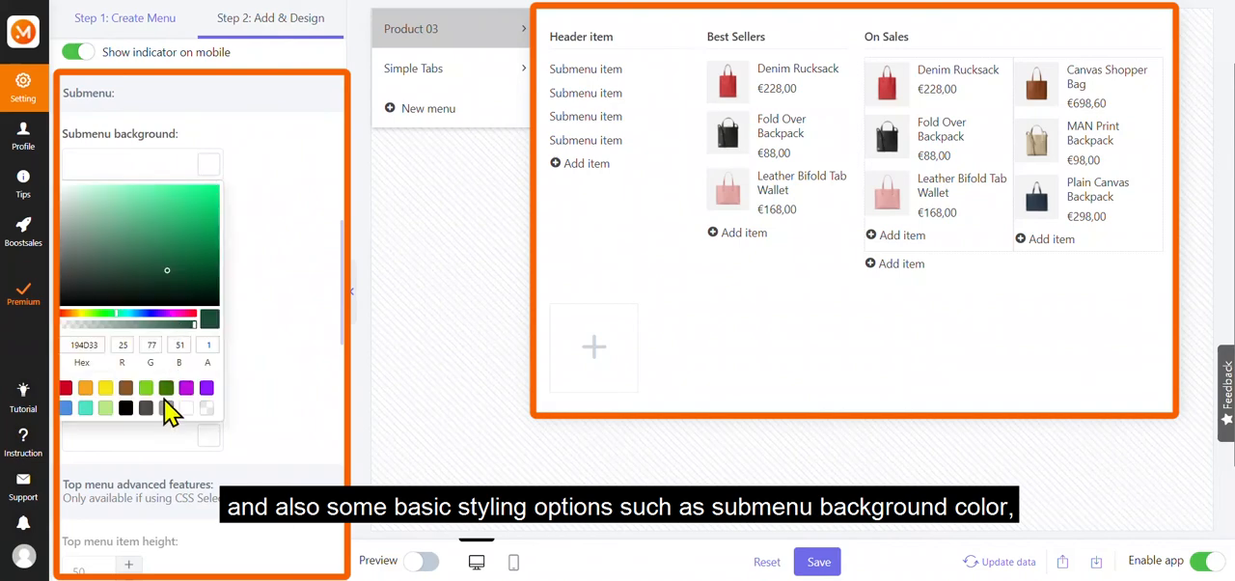
{"action": "left_click", "coordinate": [166, 408]}
{"action": "left_click", "coordinate": [292, 398]}
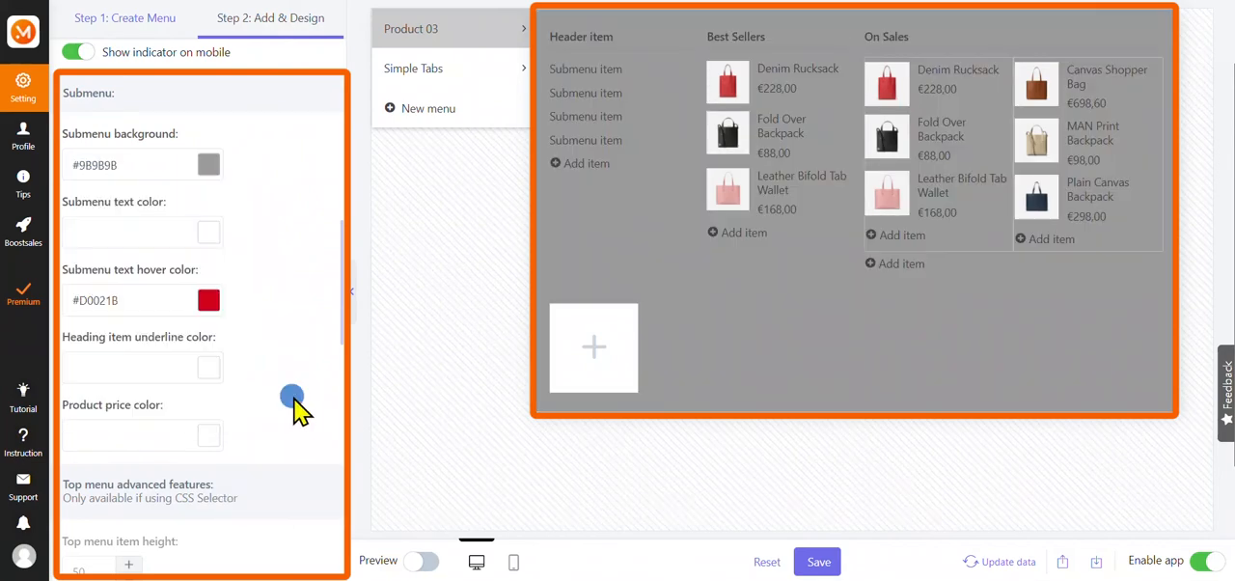
{"action": "left_click", "coordinate": [209, 233]}
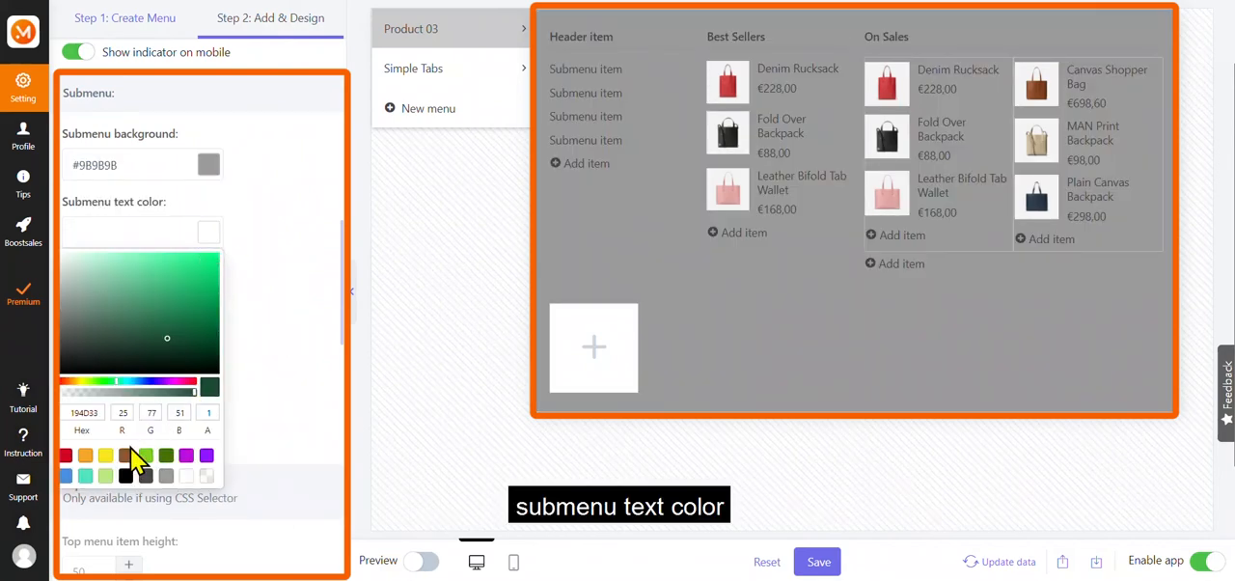
{"action": "left_click", "coordinate": [67, 455]}
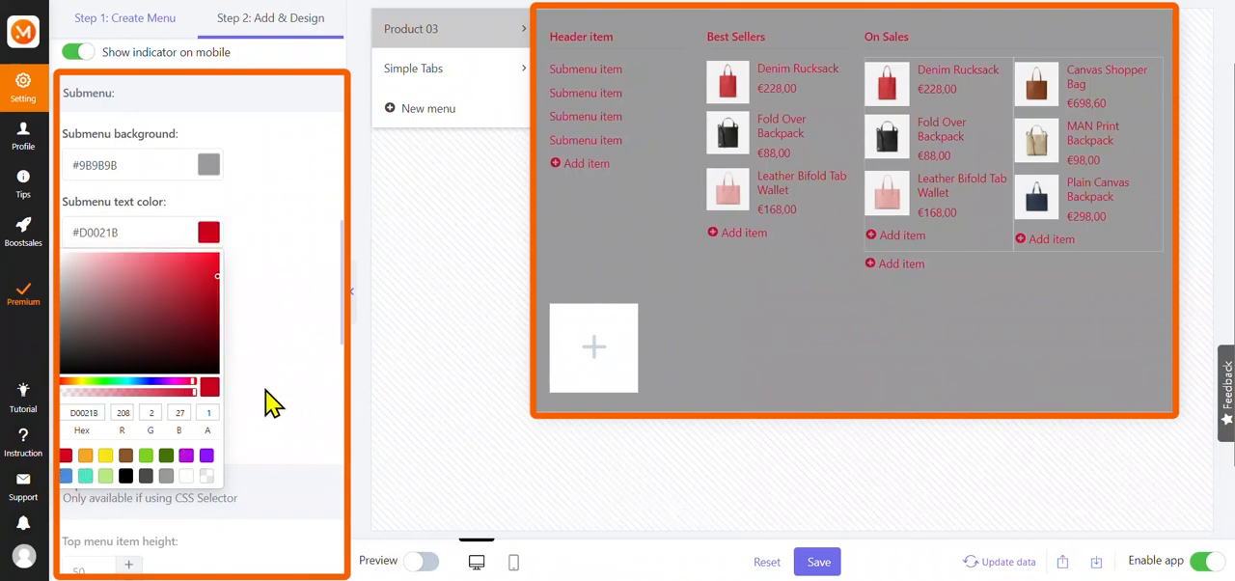
{"action": "left_click", "coordinate": [282, 376]}
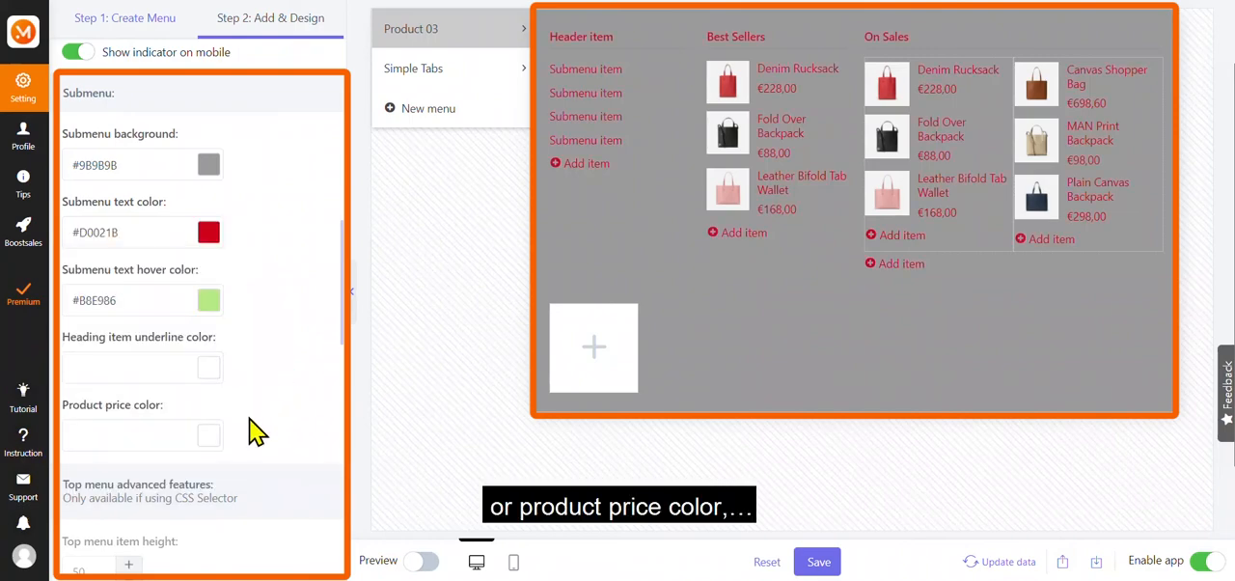
{"action": "left_click", "coordinate": [208, 436]}
{"action": "left_click", "coordinate": [124, 483]}
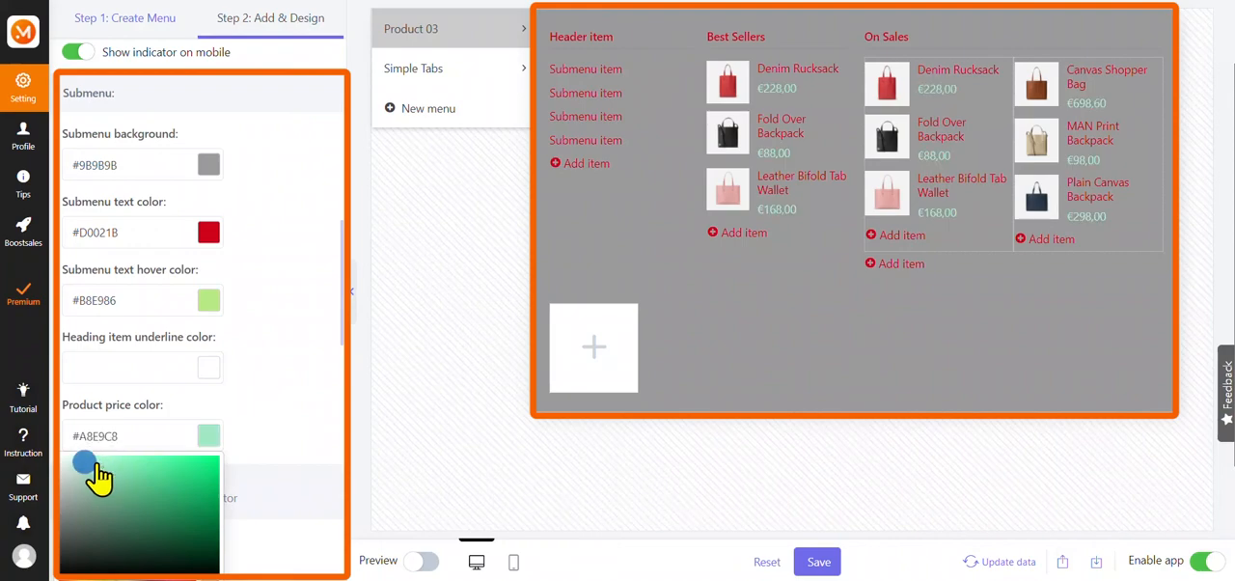
{"action": "left_click", "coordinate": [66, 455]}
{"action": "left_click", "coordinate": [275, 381]}
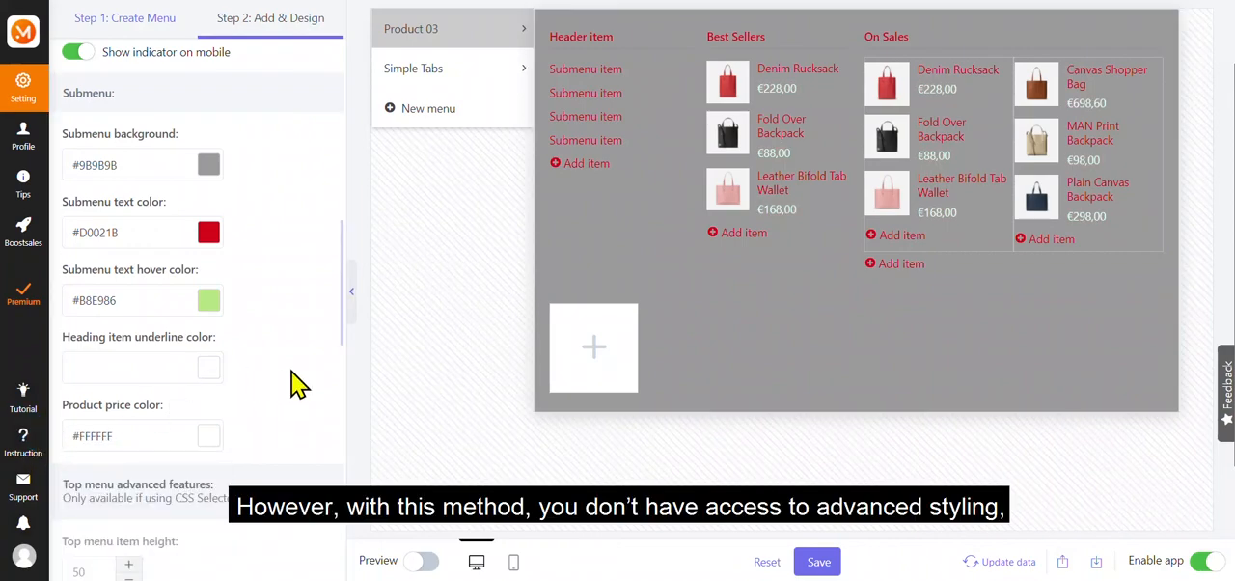
{"action": "scroll", "coordinate": [294, 384], "scroll_direction": "down", "scroll_amount": 2}
{"action": "scroll", "coordinate": [294, 384], "scroll_direction": "down", "scroll_amount": 2}
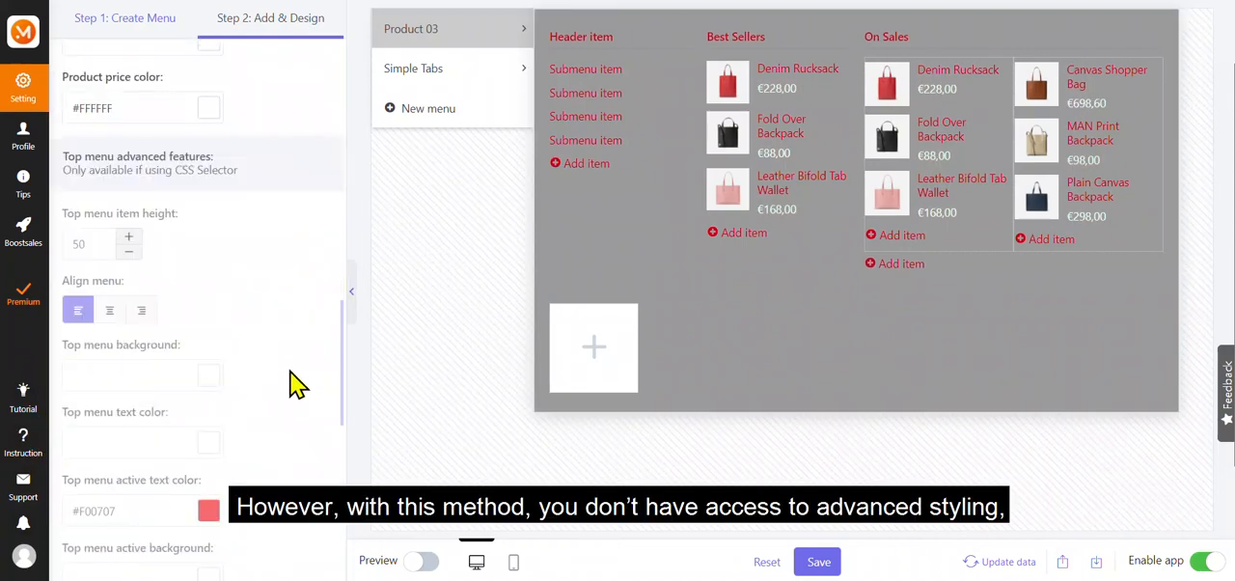
{"action": "scroll", "coordinate": [294, 384], "scroll_direction": "down", "scroll_amount": 2}
{"action": "scroll", "coordinate": [294, 385], "scroll_direction": "down", "scroll_amount": 2}
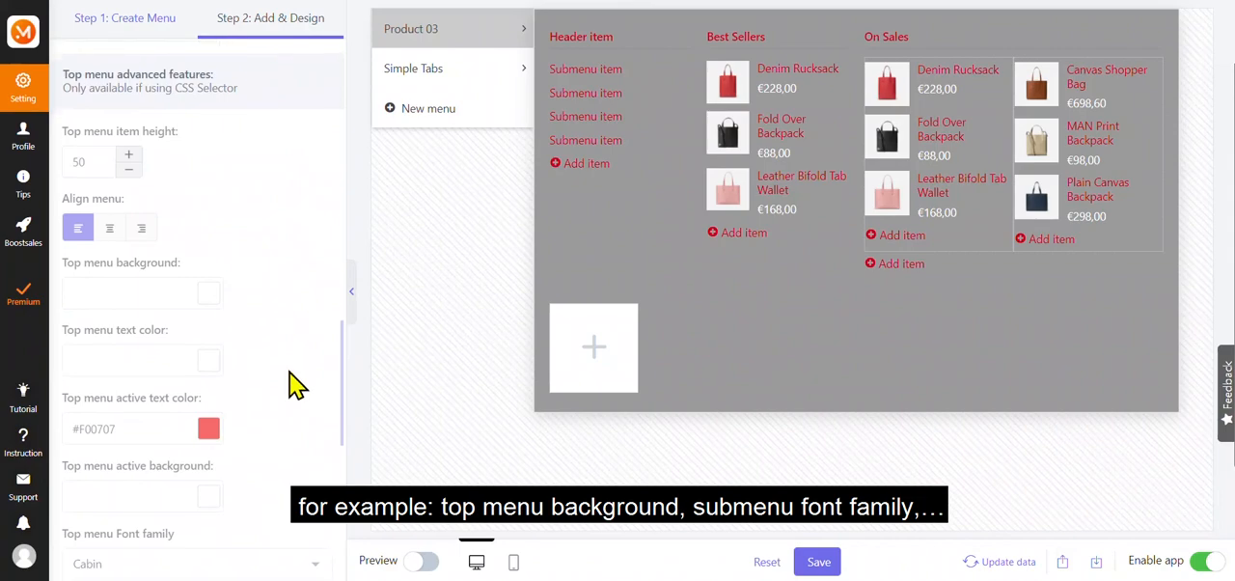
{"action": "scroll", "coordinate": [294, 384], "scroll_direction": "down", "scroll_amount": 2}
{"action": "scroll", "coordinate": [294, 384], "scroll_direction": "down", "scroll_amount": 4}
{"action": "scroll", "coordinate": [294, 384], "scroll_direction": "down", "scroll_amount": 2}
{"action": "scroll", "coordinate": [294, 384], "scroll_direction": "down", "scroll_amount": 1}
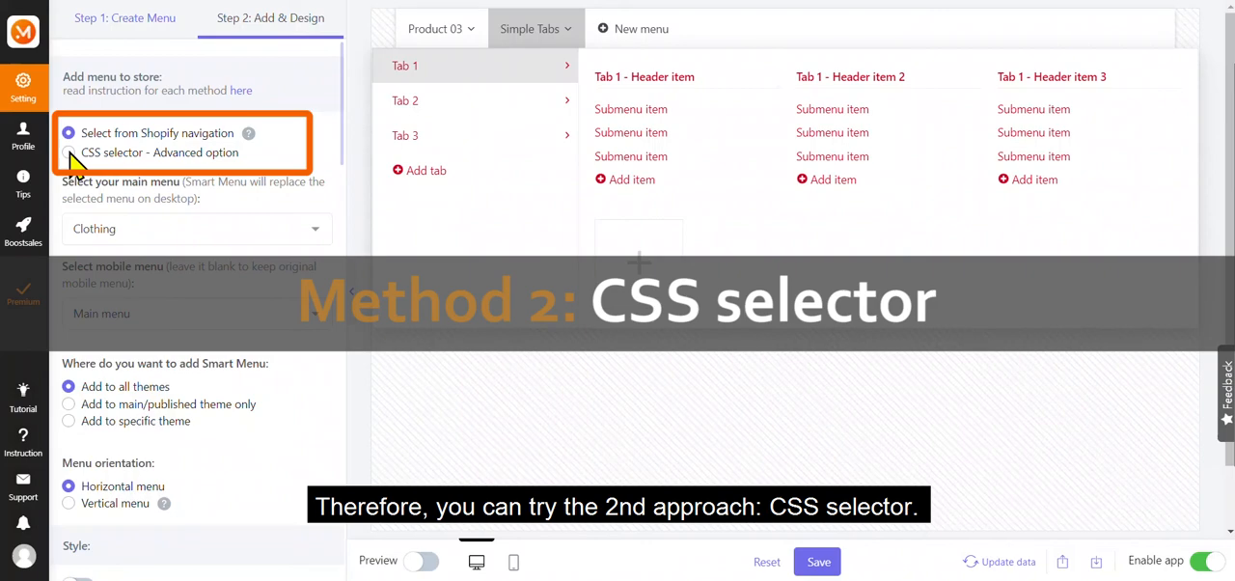
- Attach the menu by CSS selector: #SiteNav, #AccessibleNav for desktop and #MobileNav for mobile
{"action": "left_click", "coordinate": [69, 153]}
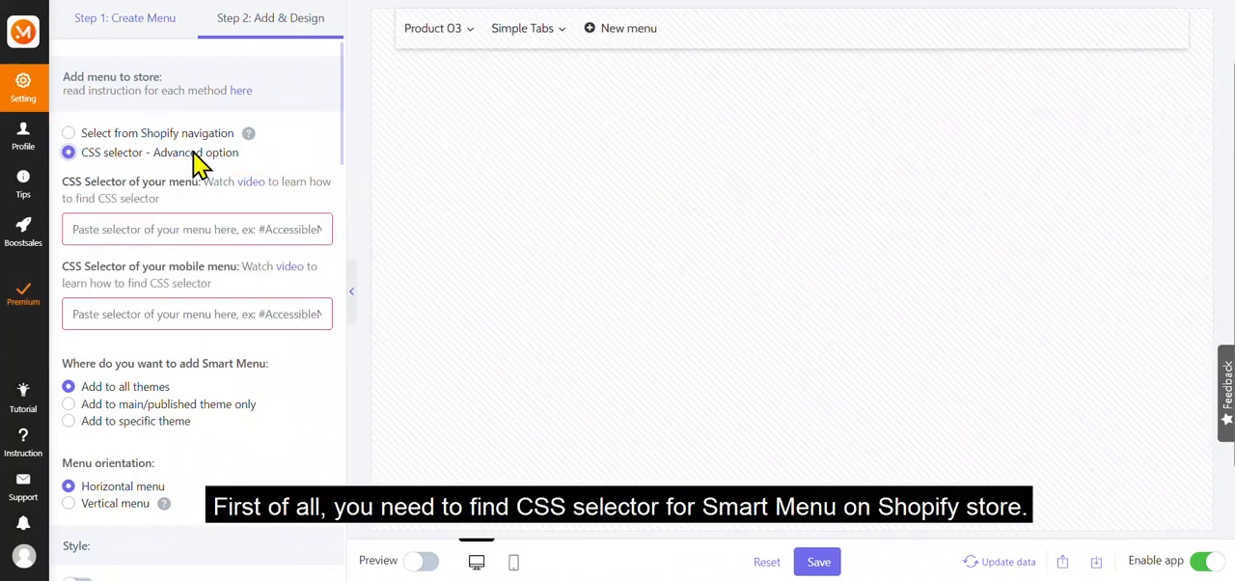
{"action": "left_click", "coordinate": [522, 28]}
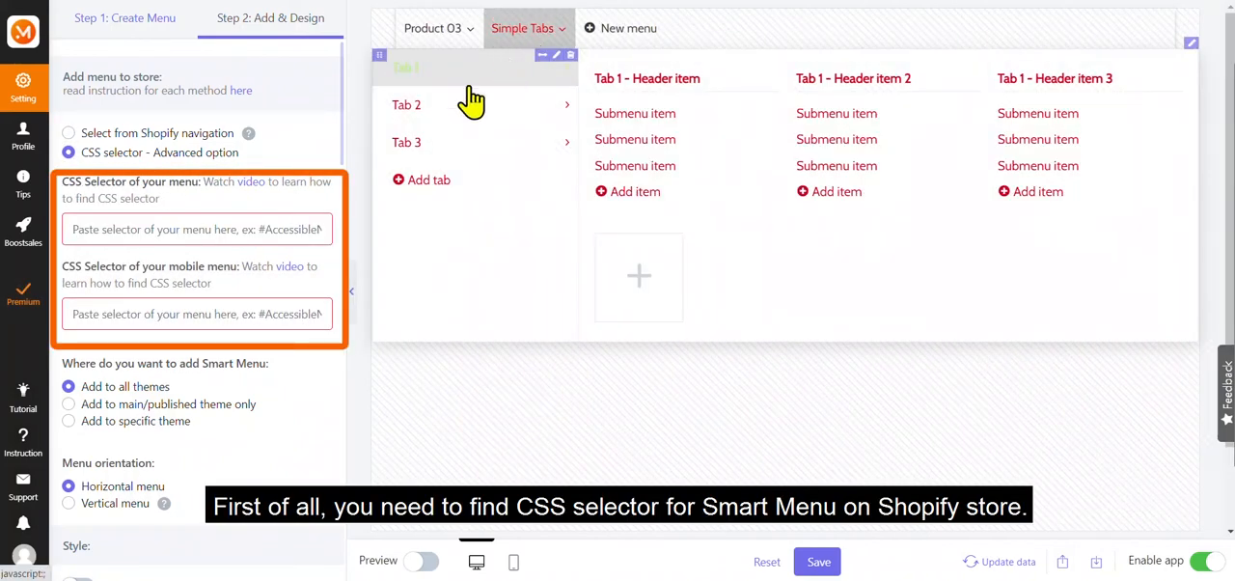
{"action": "left_click", "coordinate": [236, 228]}
{"action": "type", "text": "#SiteNav, #AccessibleNav"}
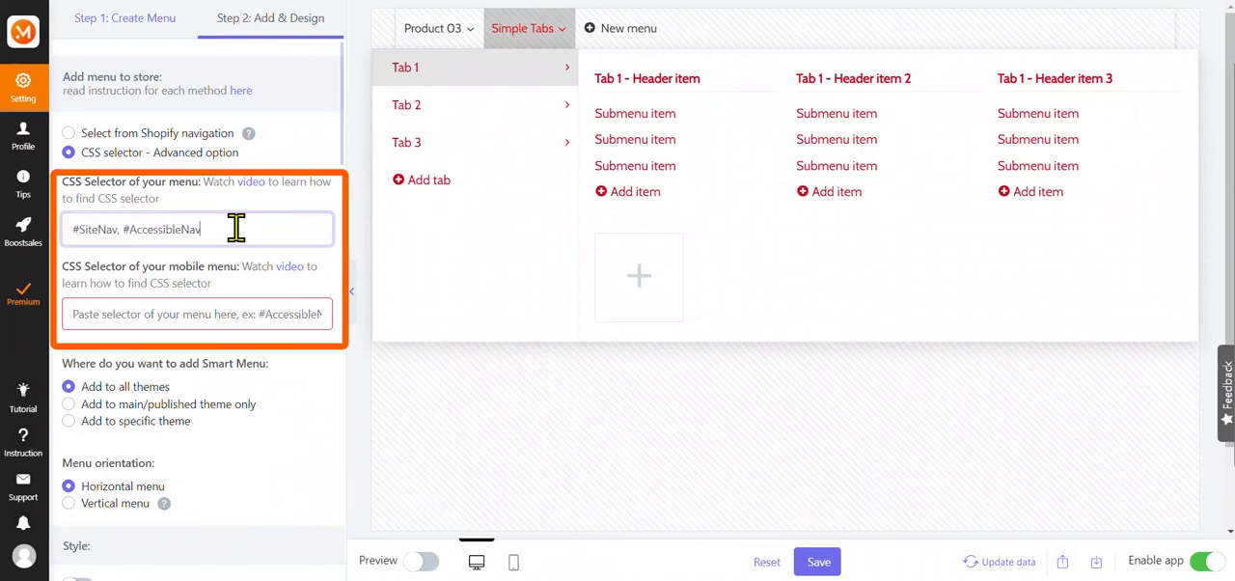
{"action": "left_click", "coordinate": [251, 314]}
{"action": "type", "text": "#MobileNav"}
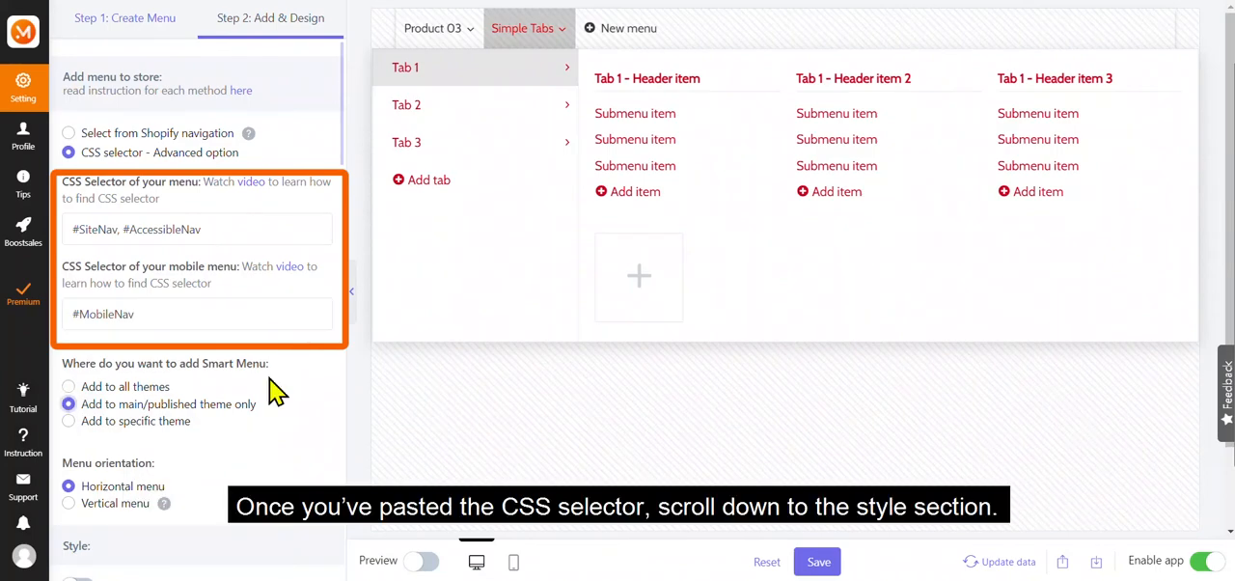
{"action": "scroll", "coordinate": [277, 390], "scroll_direction": "down", "scroll_amount": 3}
{"action": "scroll", "coordinate": [277, 390], "scroll_direction": "down", "scroll_amount": 3}
{"action": "scroll", "coordinate": [277, 389], "scroll_direction": "down", "scroll_amount": 3}
{"action": "scroll", "coordinate": [277, 390], "scroll_direction": "down", "scroll_amount": 3}
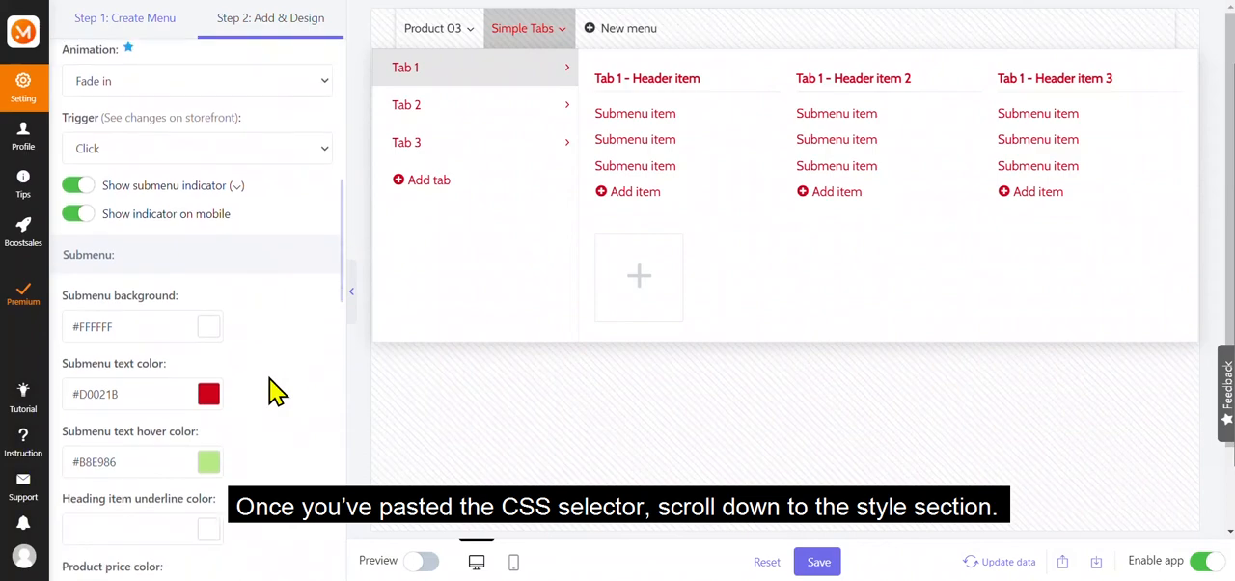
{"action": "scroll", "coordinate": [277, 390], "scroll_direction": "down", "scroll_amount": 3}
{"action": "scroll", "coordinate": [277, 390], "scroll_direction": "down", "scroll_amount": 2}
{"action": "scroll", "coordinate": [277, 390], "scroll_direction": "down", "scroll_amount": 1}
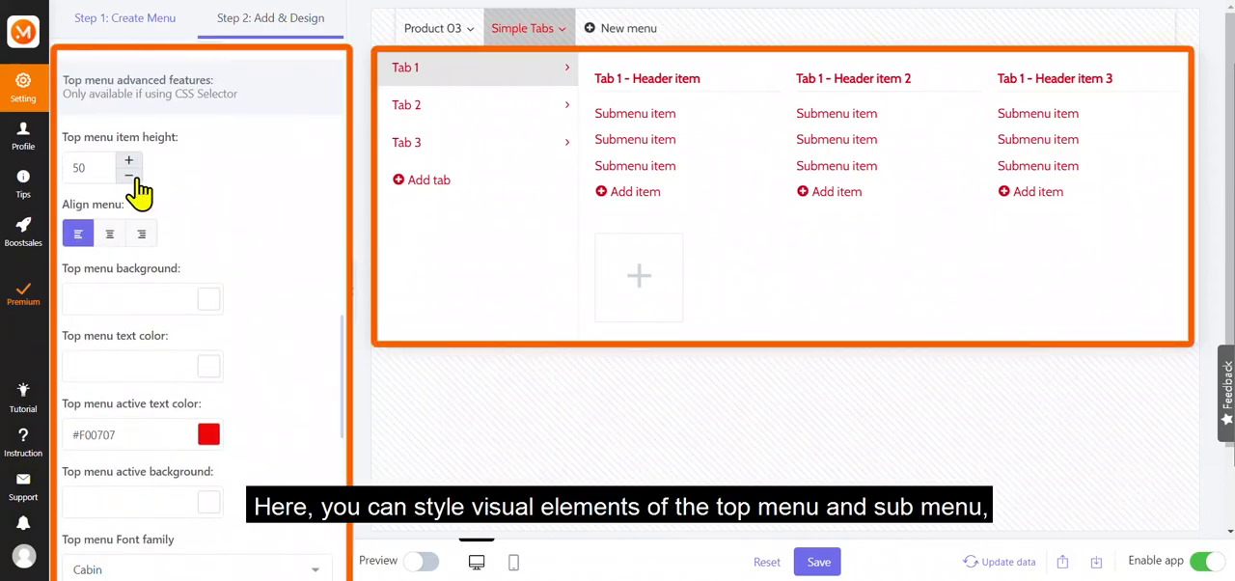
- Set top menu item height to 54 px, centre the items and make the background black
{"action": "left_click", "coordinate": [129, 159]}
{"action": "left_click", "coordinate": [128, 160]}
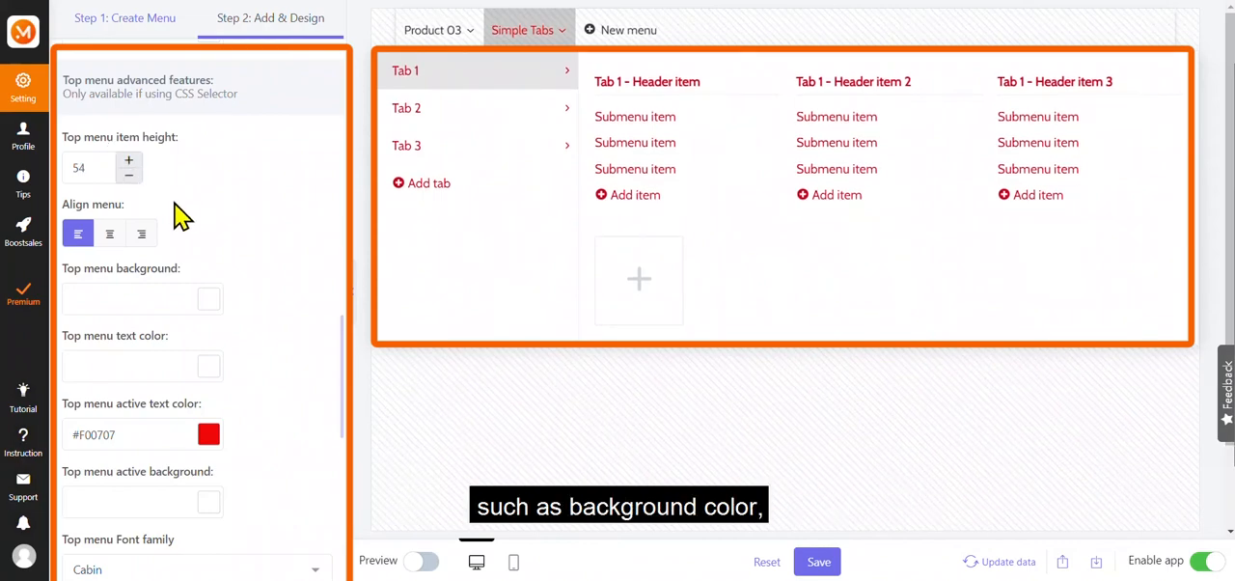
{"action": "left_click", "coordinate": [110, 235]}
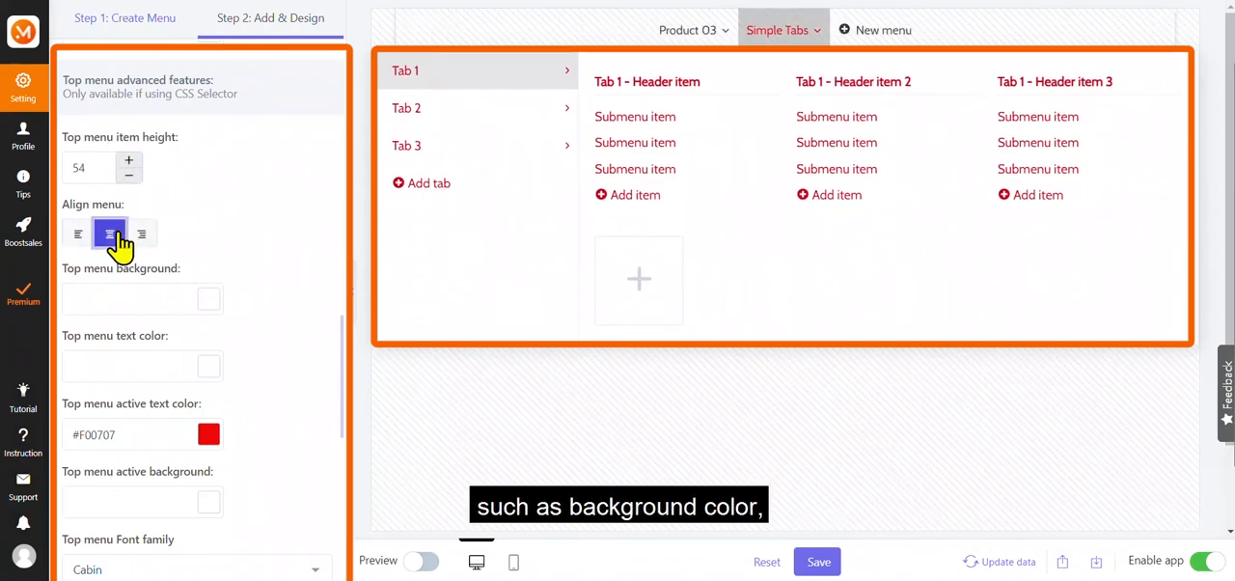
{"action": "left_click", "coordinate": [208, 299]}
{"action": "left_click", "coordinate": [125, 542]}
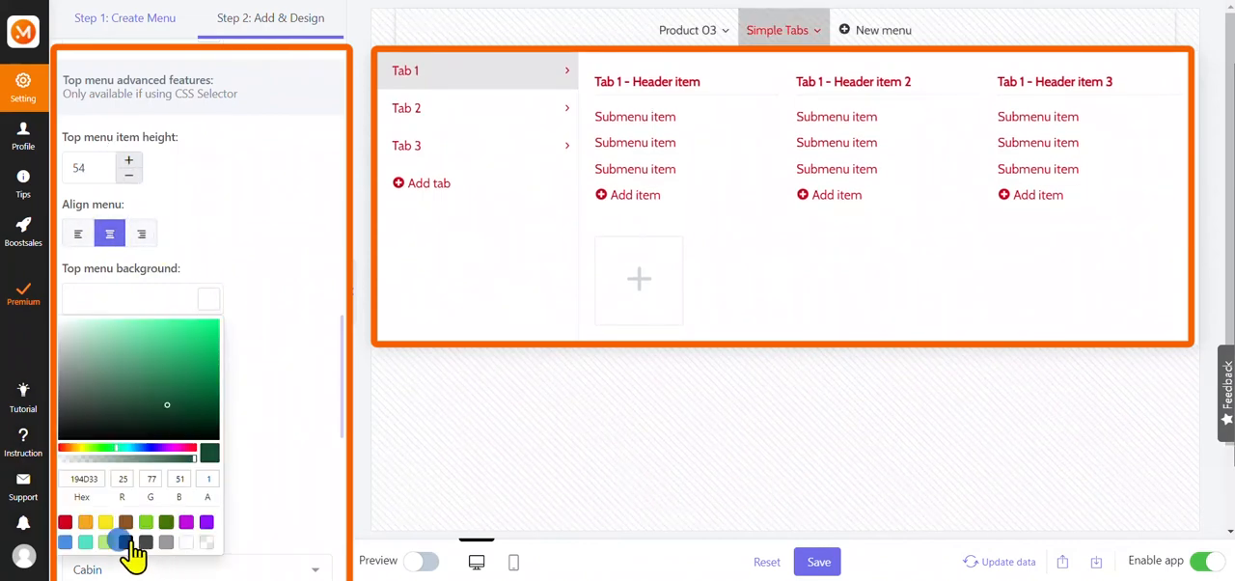
{"action": "left_click", "coordinate": [280, 415]}
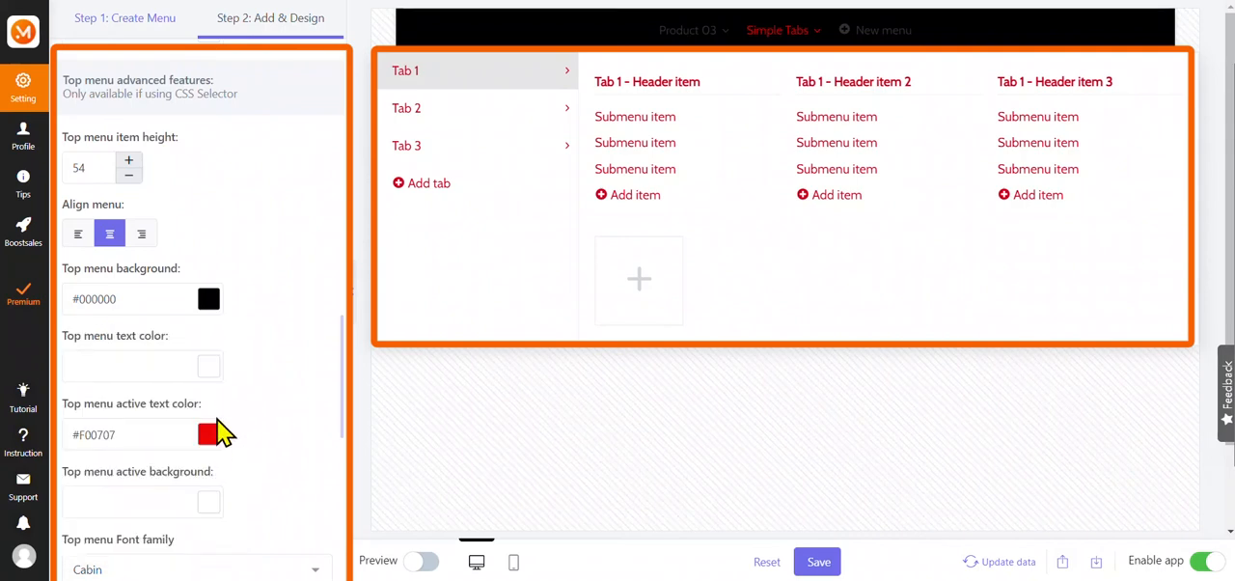
- Make active top menu text white and use Abril Fatface font at 19 px
{"action": "left_click", "coordinate": [209, 435]}
{"action": "left_click", "coordinate": [67, 454]}
{"action": "left_click", "coordinate": [288, 349]}
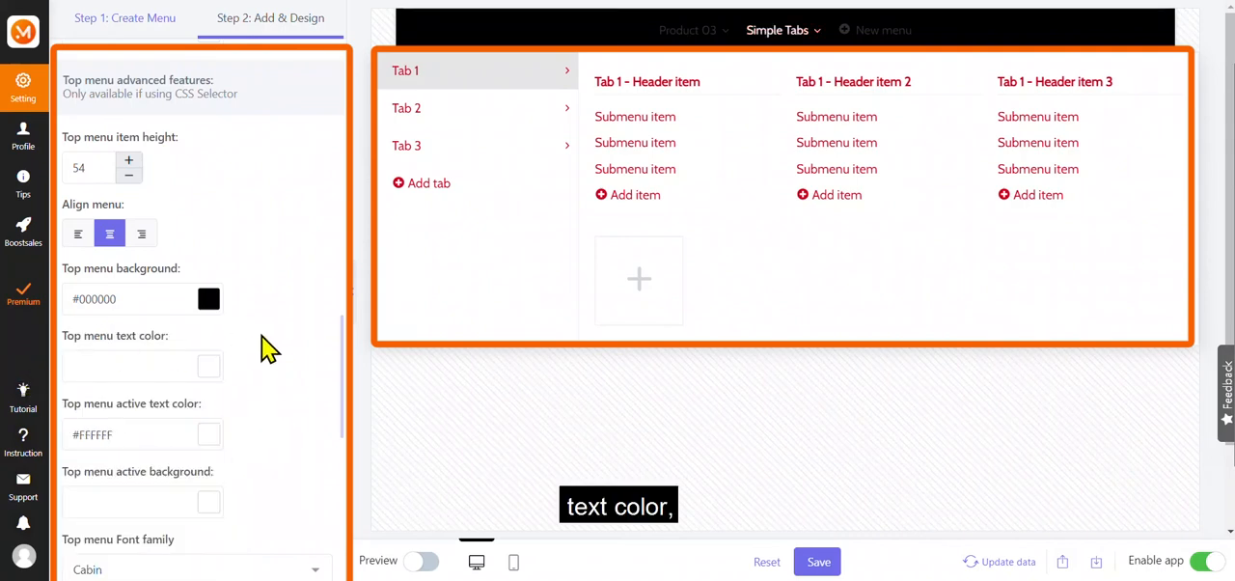
{"action": "scroll", "coordinate": [270, 347], "scroll_direction": "down", "scroll_amount": 3}
{"action": "scroll", "coordinate": [270, 347], "scroll_direction": "down", "scroll_amount": 2}
{"action": "left_click", "coordinate": [263, 326]}
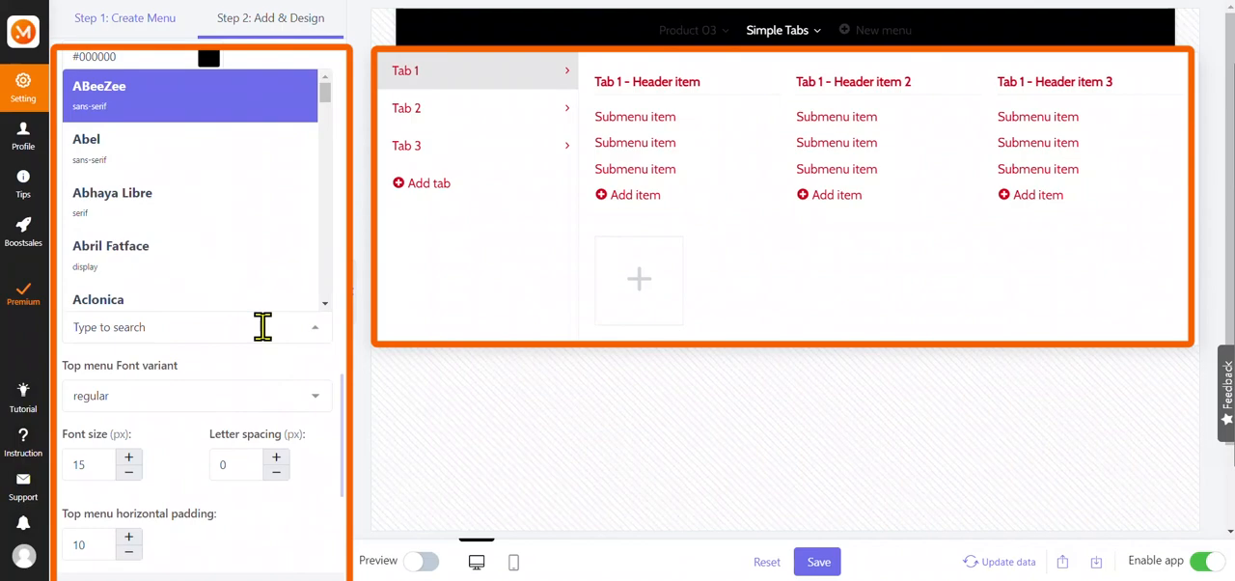
{"action": "left_click", "coordinate": [255, 256]}
{"action": "scroll", "coordinate": [263, 262], "scroll_direction": "down", "scroll_amount": 3}
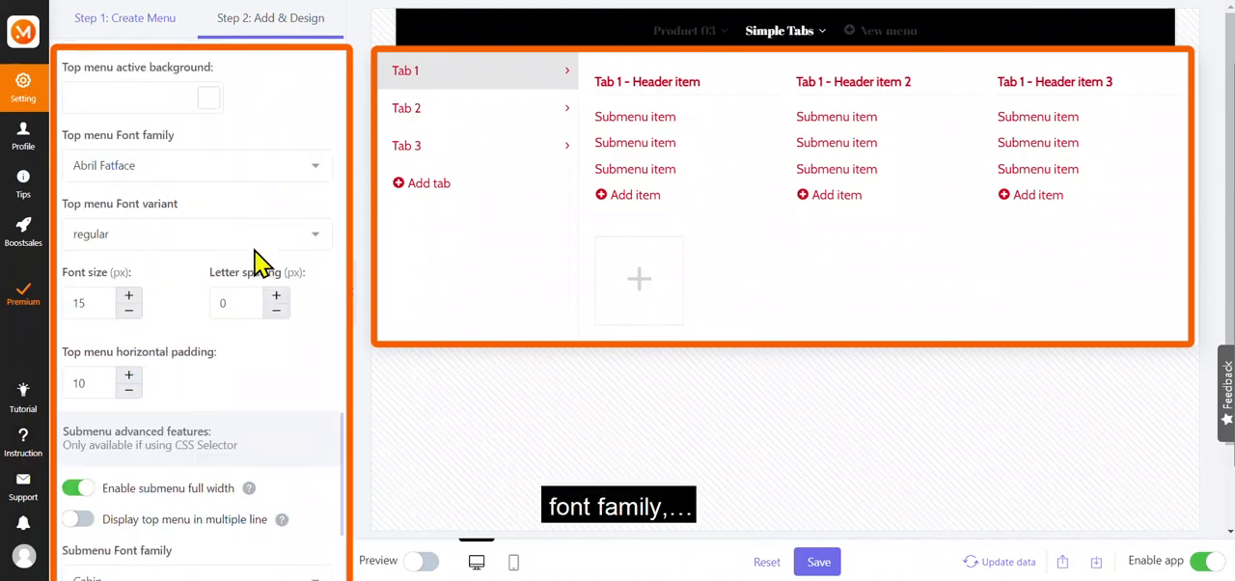
{"action": "scroll", "coordinate": [263, 262], "scroll_direction": "down", "scroll_amount": 2}
{"action": "left_click", "coordinate": [128, 136]}
{"action": "left_click", "coordinate": [128, 136]}
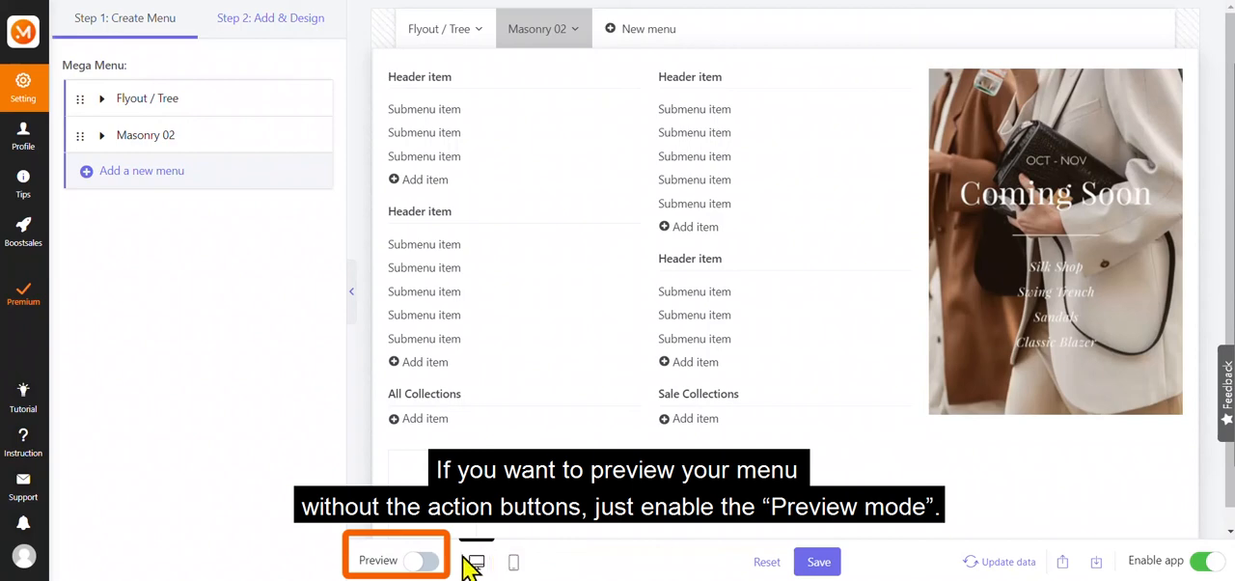
- Turn on preview mode and expand Masonry 02 with its header items in the mobile layout
{"action": "left_click", "coordinate": [425, 562]}
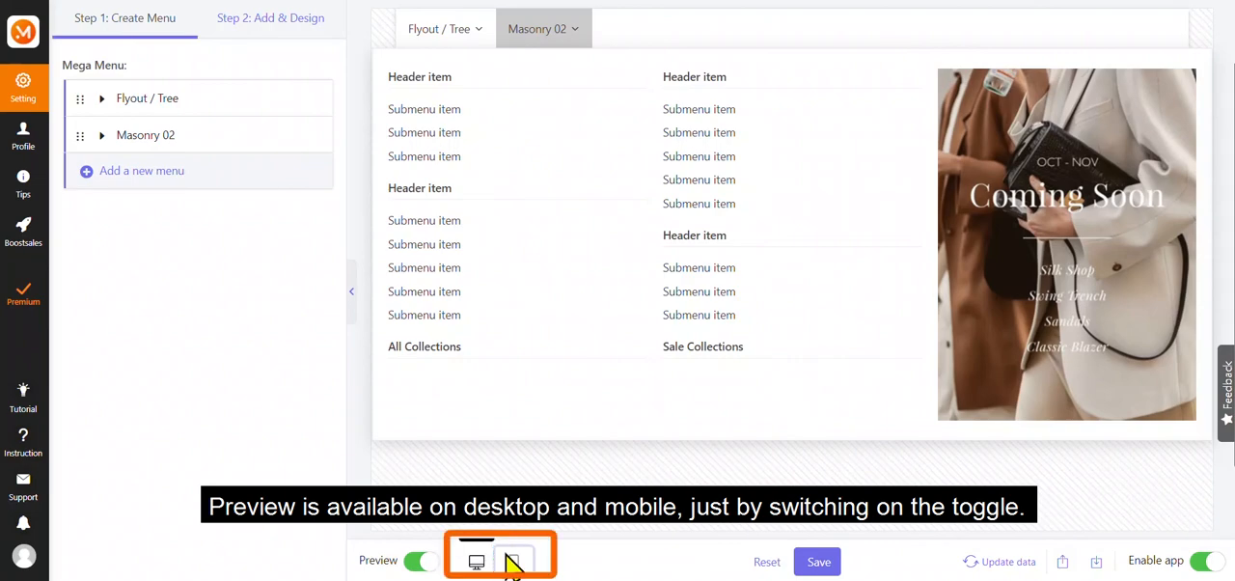
{"action": "left_click", "coordinate": [513, 562]}
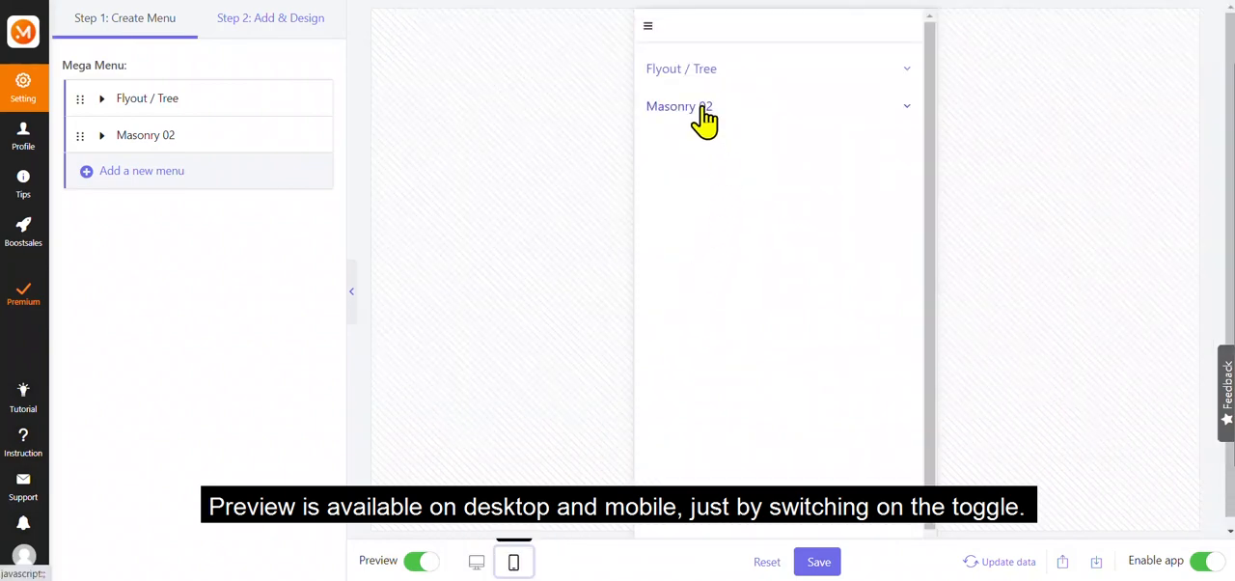
{"action": "left_click", "coordinate": [701, 106]}
{"action": "left_click", "coordinate": [704, 145]}
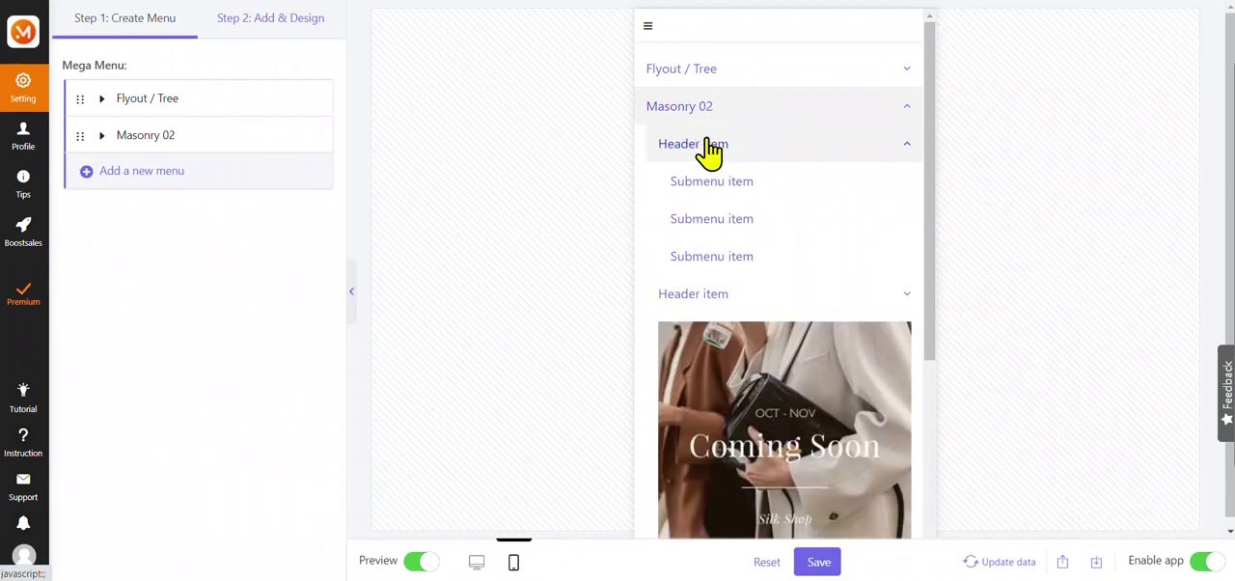
{"action": "left_click", "coordinate": [753, 293]}
{"action": "scroll", "coordinate": [941, 366], "scroll_direction": "down", "scroll_amount": 3}
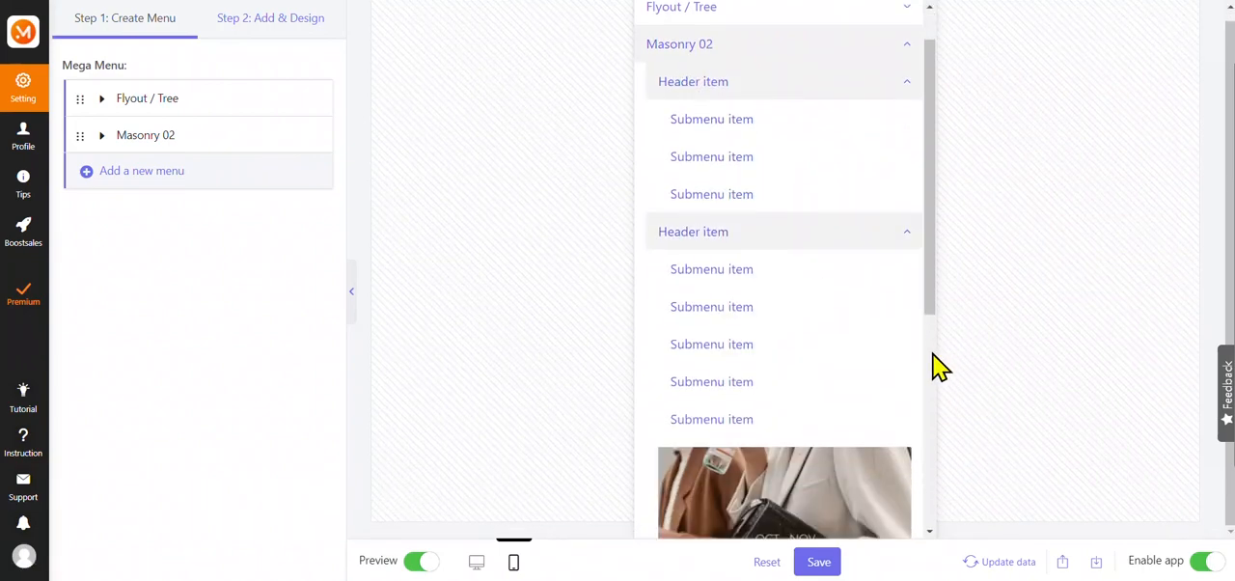
{"action": "scroll", "coordinate": [940, 367], "scroll_direction": "down", "scroll_amount": 5}
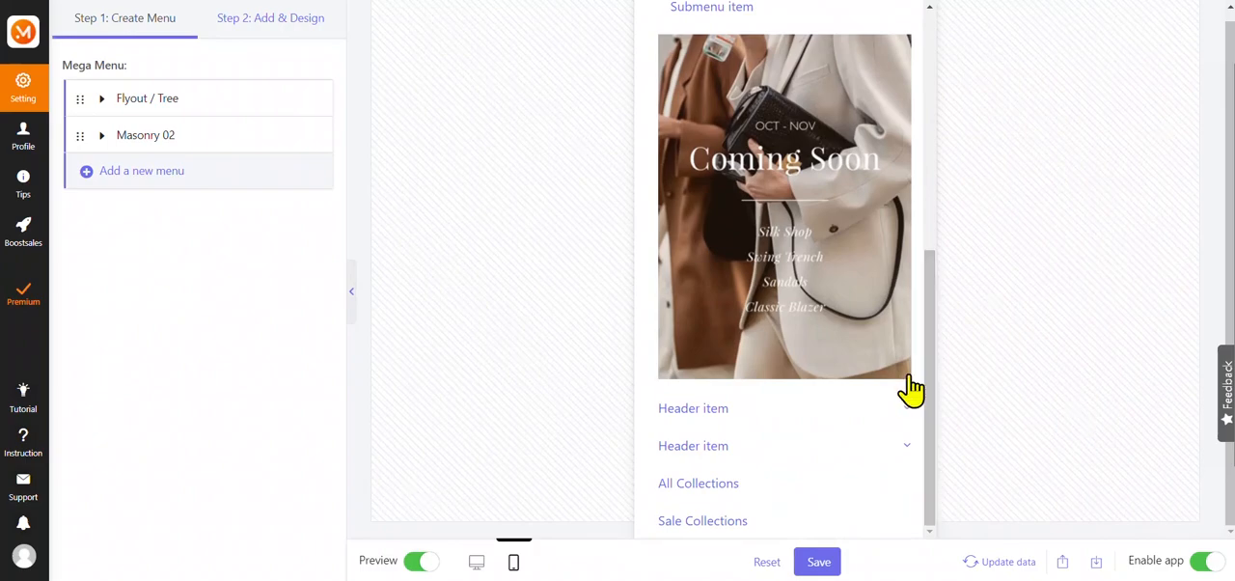
{"action": "left_click", "coordinate": [895, 405]}
{"action": "scroll", "coordinate": [896, 406], "scroll_direction": "down", "scroll_amount": 1}
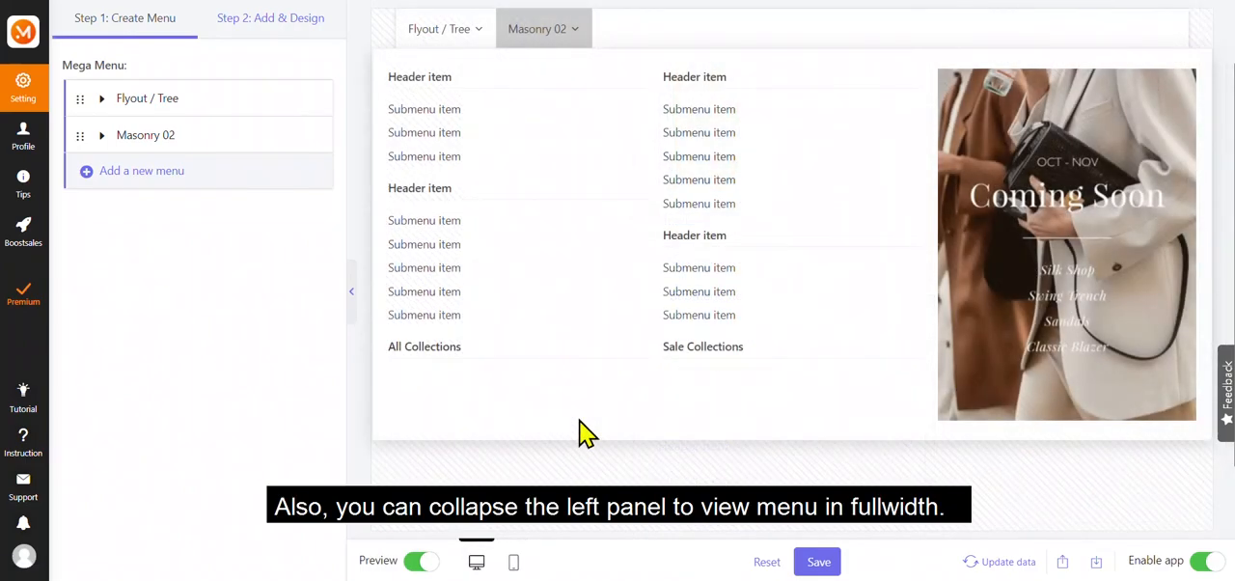
- Collapse the settings panel and update product and collection data to refresh prices
{"action": "left_click", "coordinate": [352, 308]}
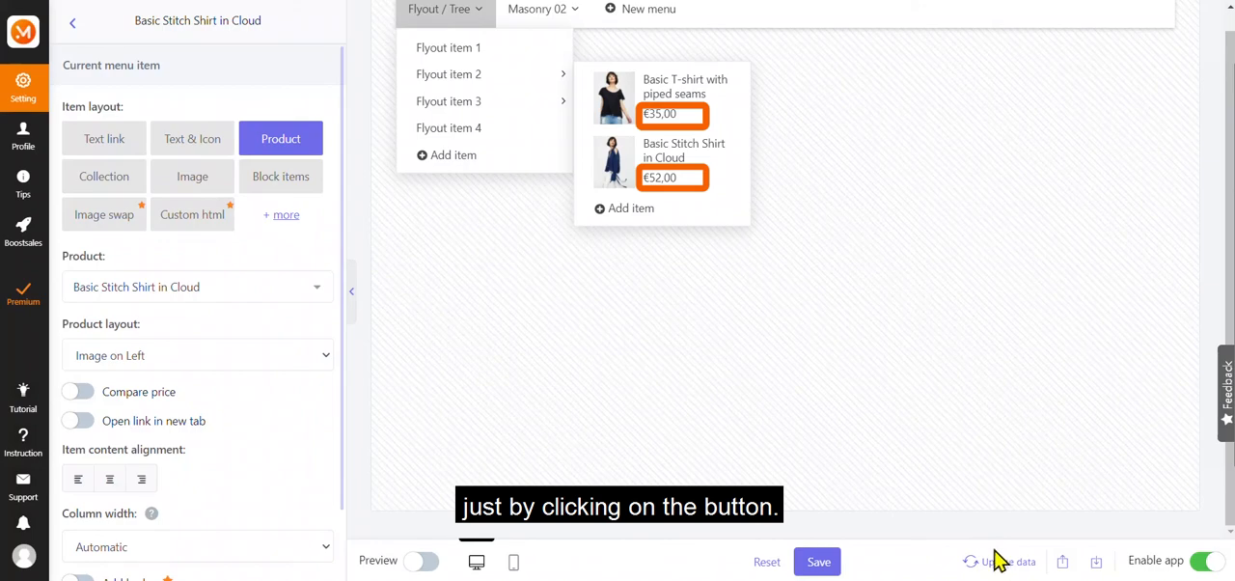
{"action": "left_click", "coordinate": [998, 564]}
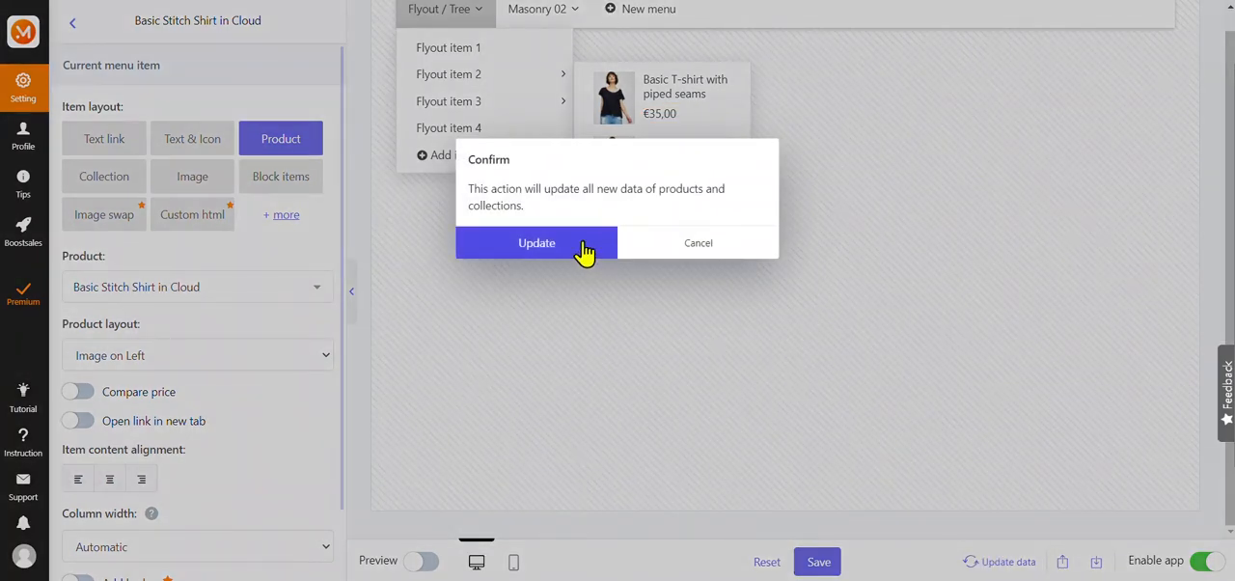
{"action": "left_click", "coordinate": [583, 247]}
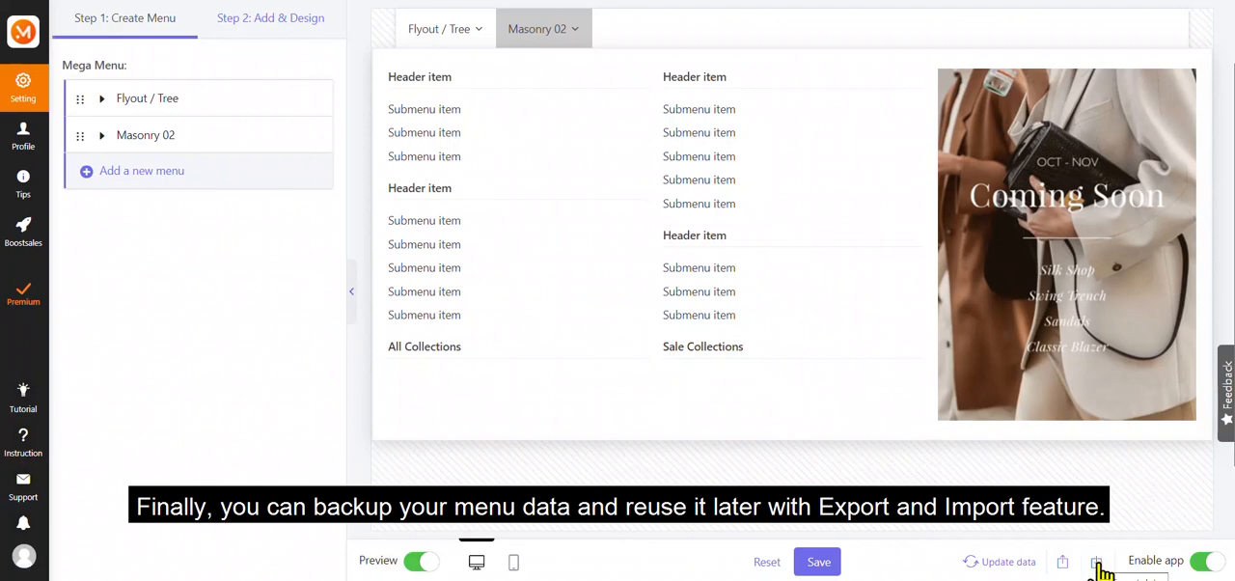
- Export the menu data and save it to the computer as a JSON file
{"action": "left_click", "coordinate": [1097, 561]}
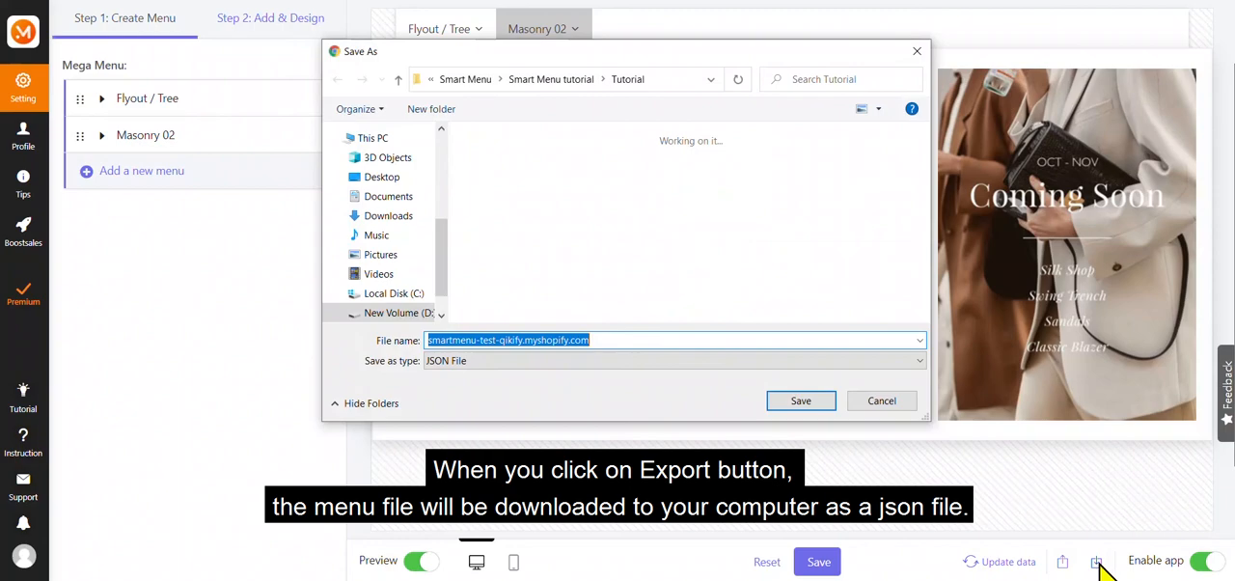
{"action": "left_click", "coordinate": [801, 400]}
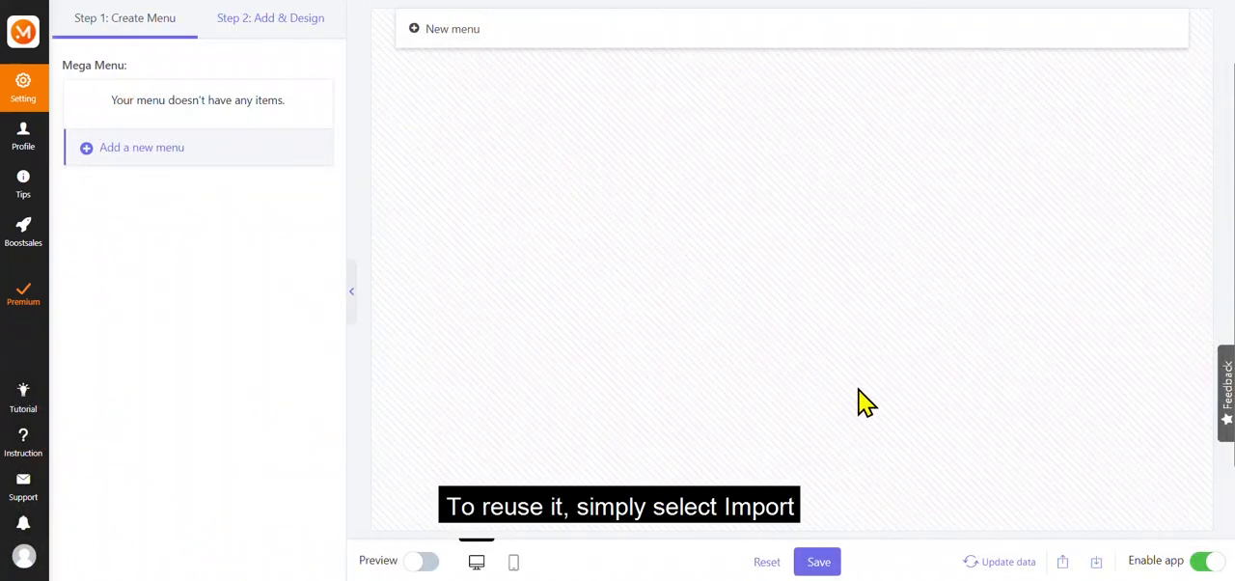
- Import the exported JSON copied from Notepad, restoring the Flyout / Tree and Masonry 02 menus
{"action": "left_click", "coordinate": [1074, 563]}
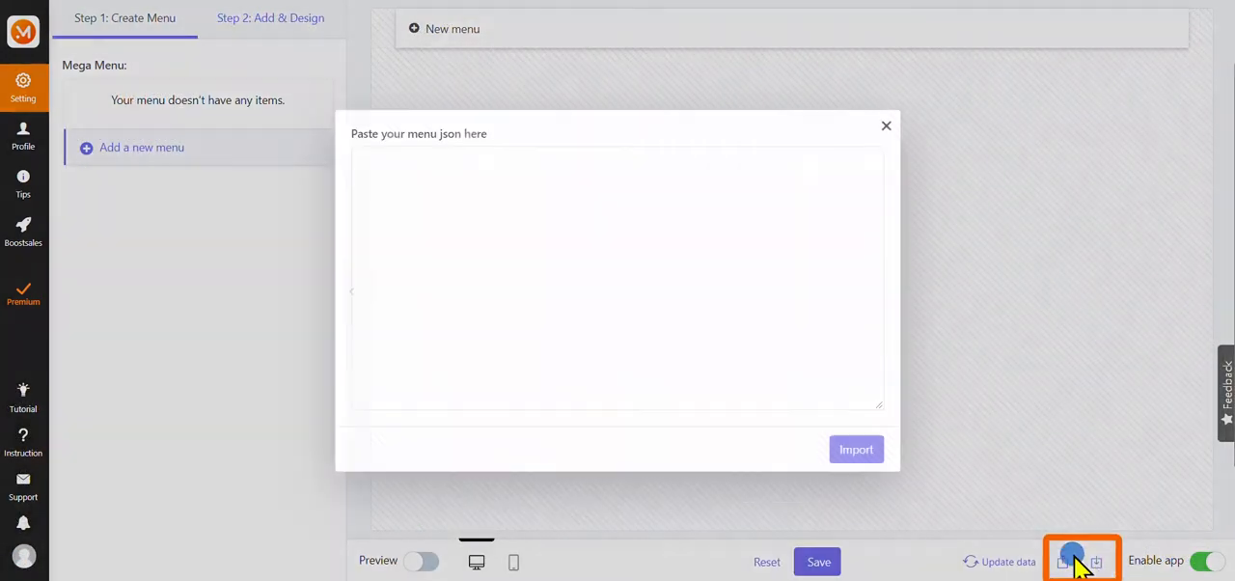
{"action": "left_click", "coordinate": [498, 181]}
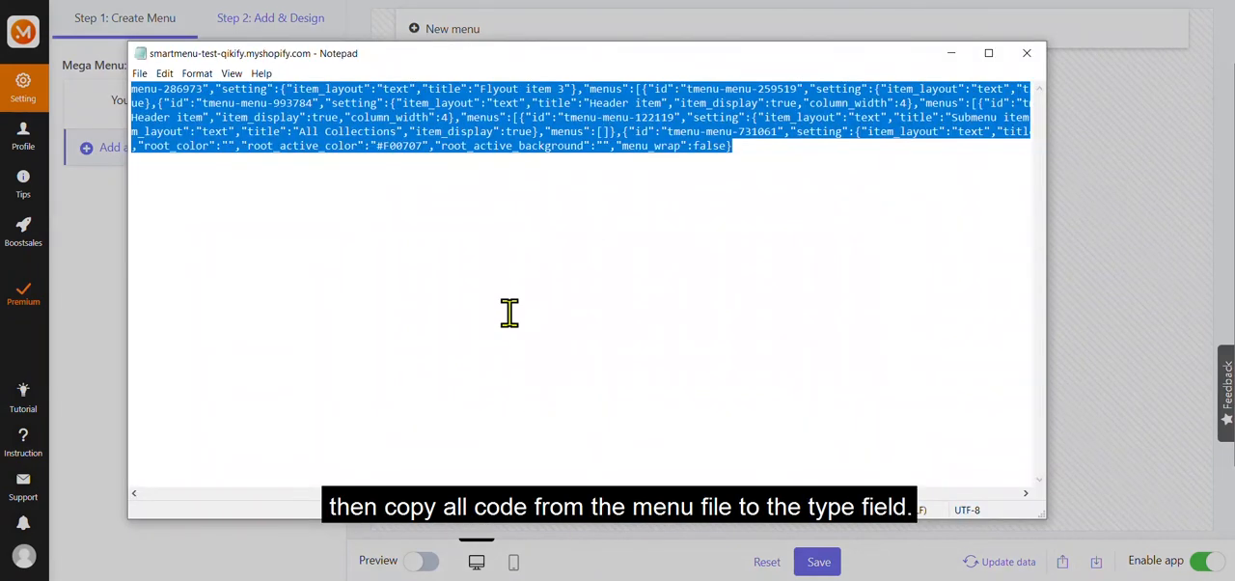
{"action": "right_click", "coordinate": [416, 145]}
{"action": "left_click", "coordinate": [362, 173]}
{"action": "left_click", "coordinate": [951, 53]}
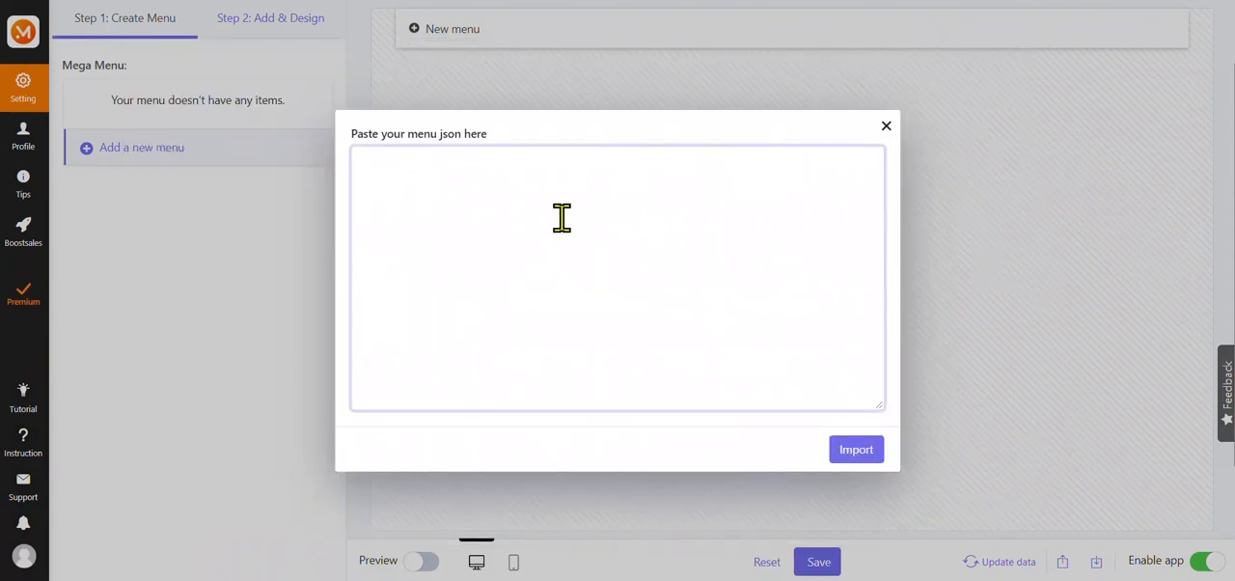
{"action": "key", "text": "ctrl+v"}
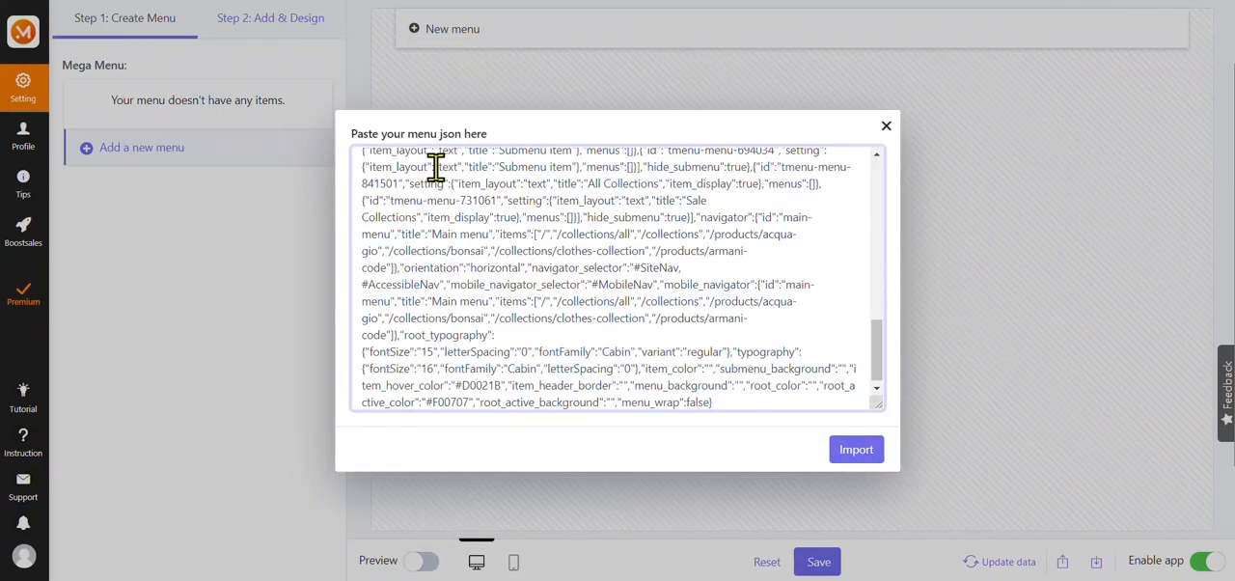
{"action": "left_click", "coordinate": [855, 450]}
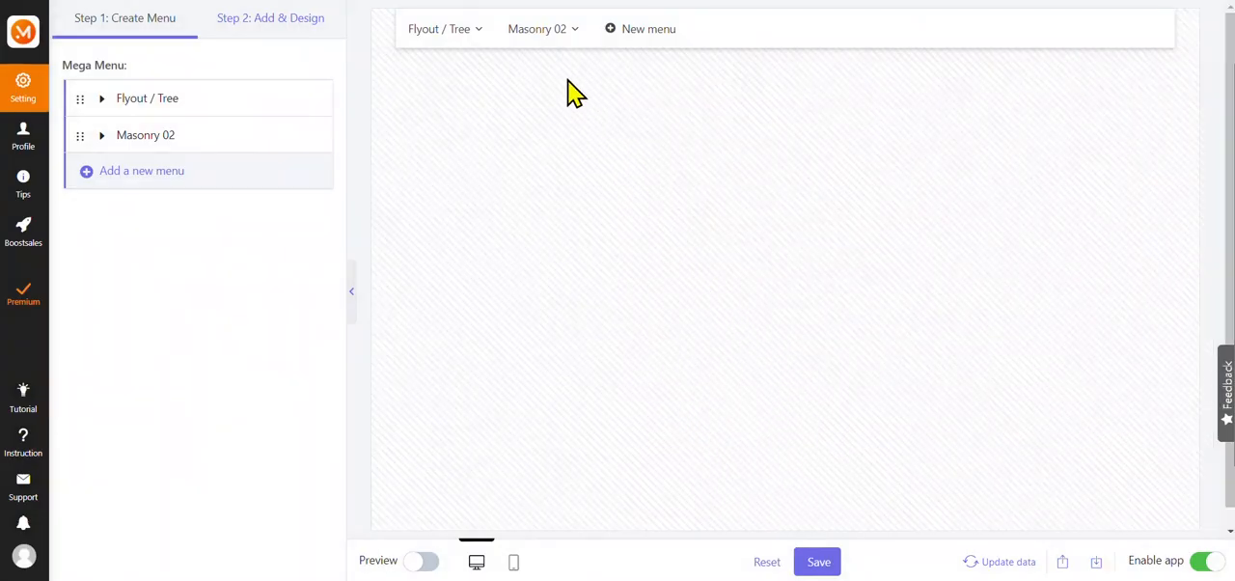
{"action": "left_click", "coordinate": [542, 29]}
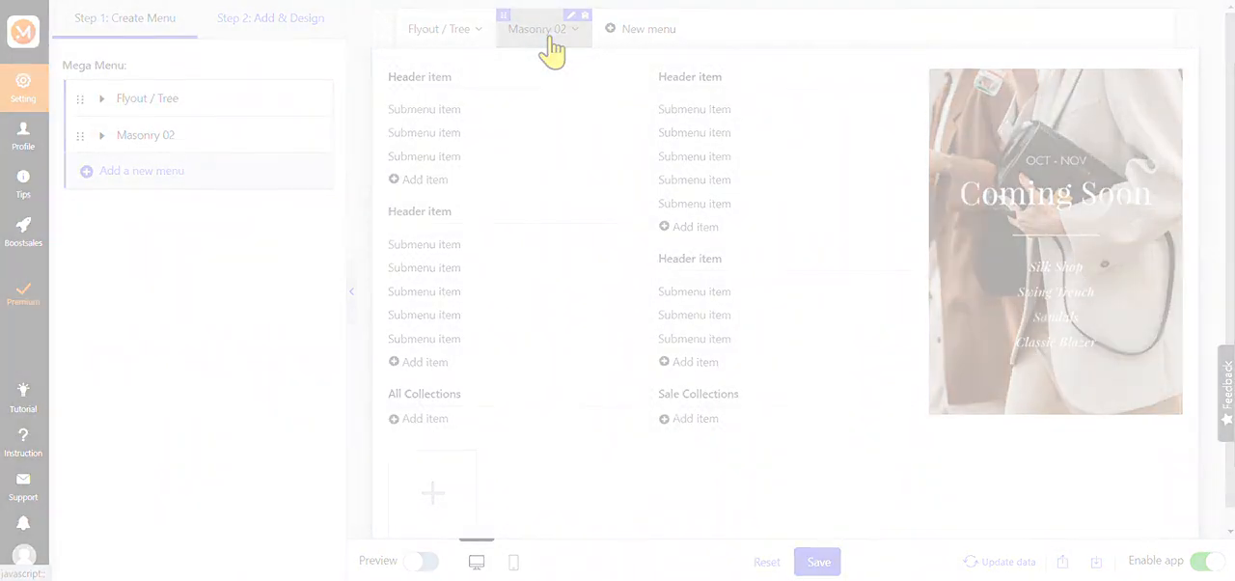
- Save all menu changes and go to the Tips and help page
{"action": "left_click", "coordinate": [818, 561]}
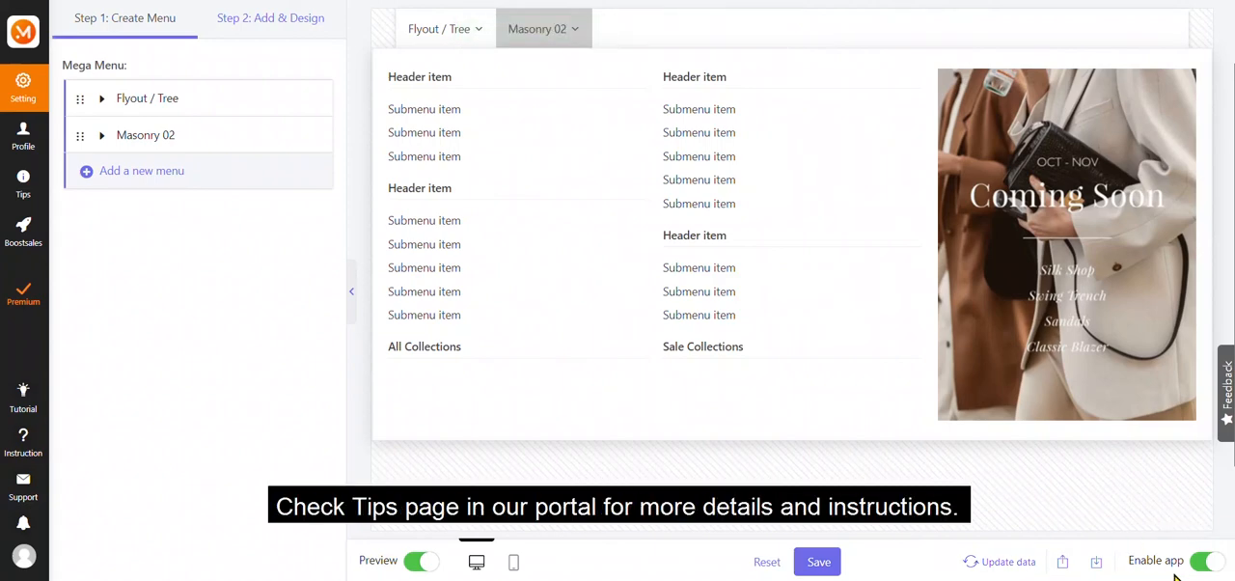
{"action": "left_click", "coordinate": [24, 184]}
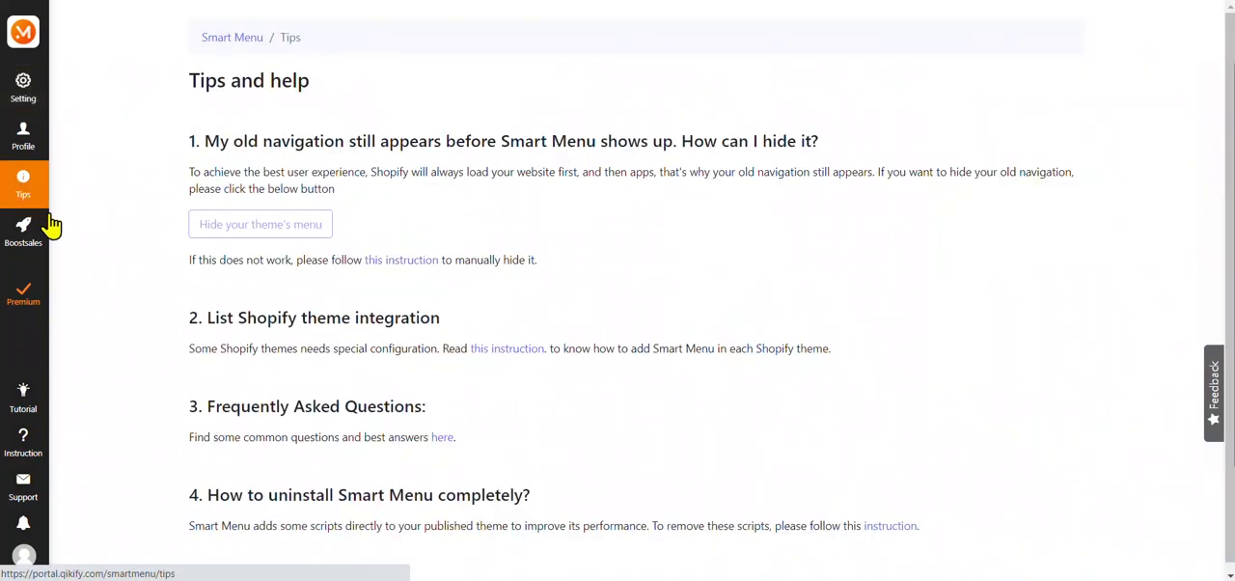
{"action": "scroll", "coordinate": [110, 330], "scroll_direction": "down", "scroll_amount": 1}
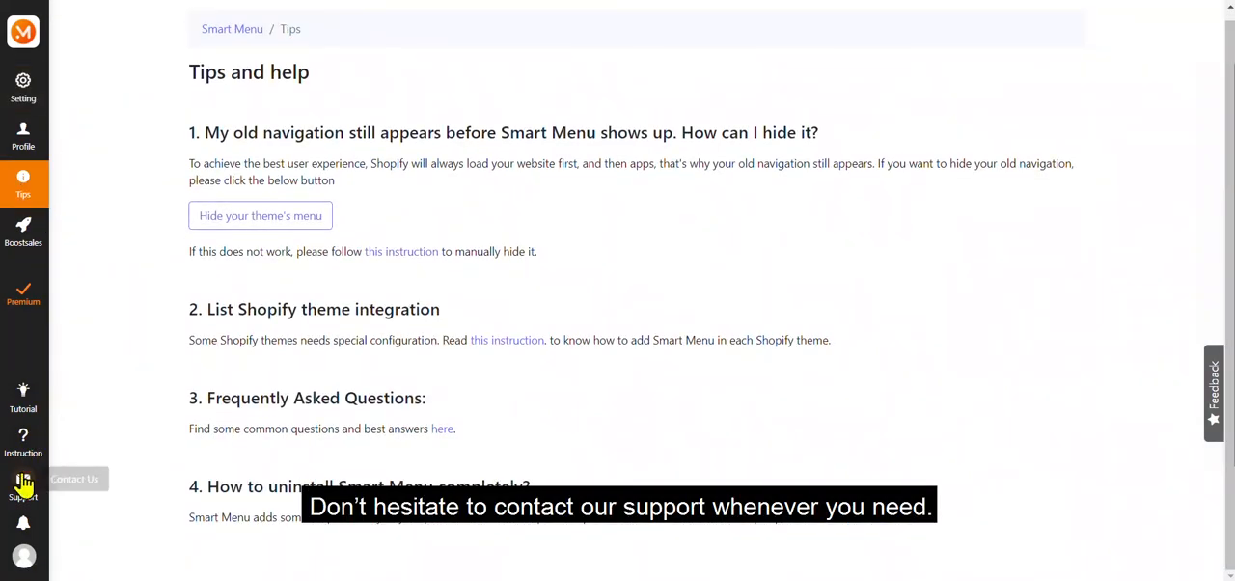